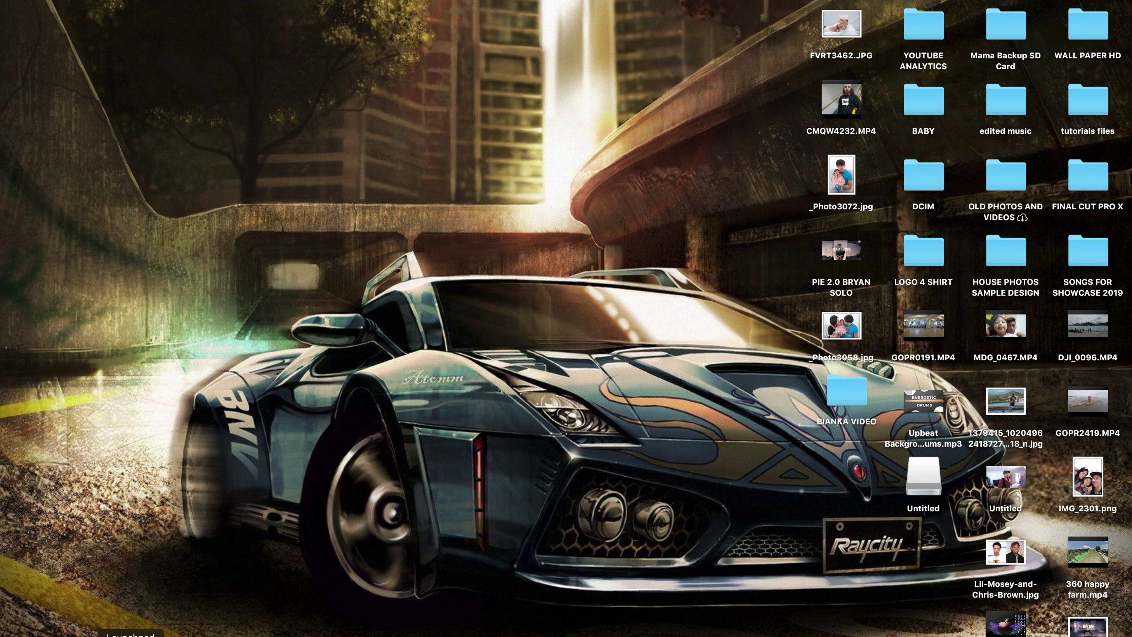
Open Final Cut Pro from the installed applications.
{"action": "left_click", "coordinate": [131, 635]}
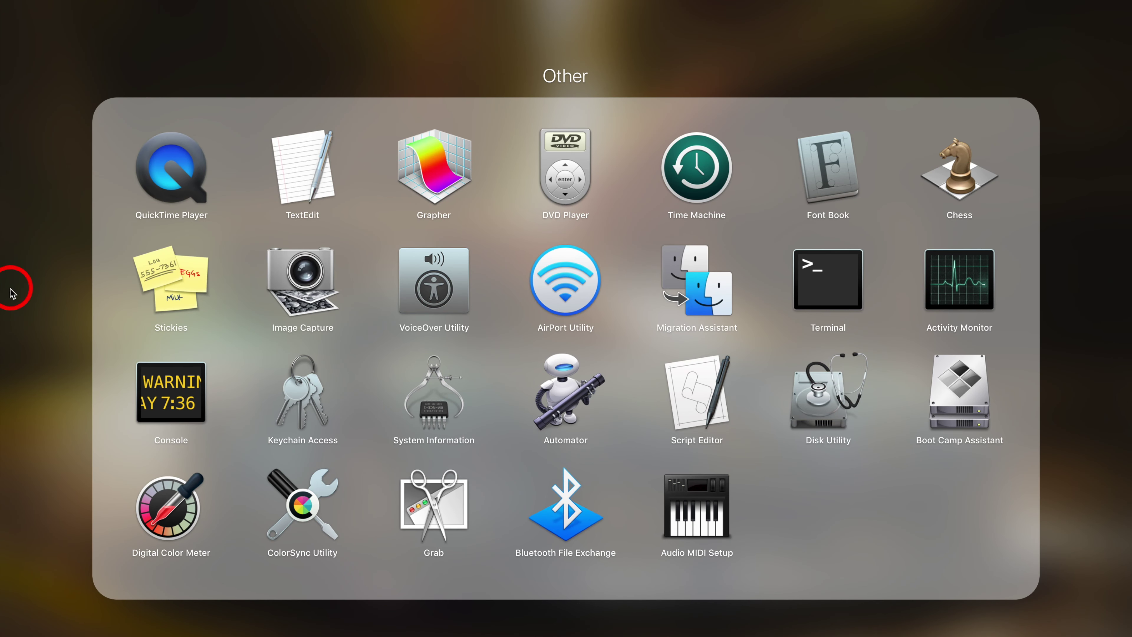
{"action": "left_click", "coordinate": [13, 293]}
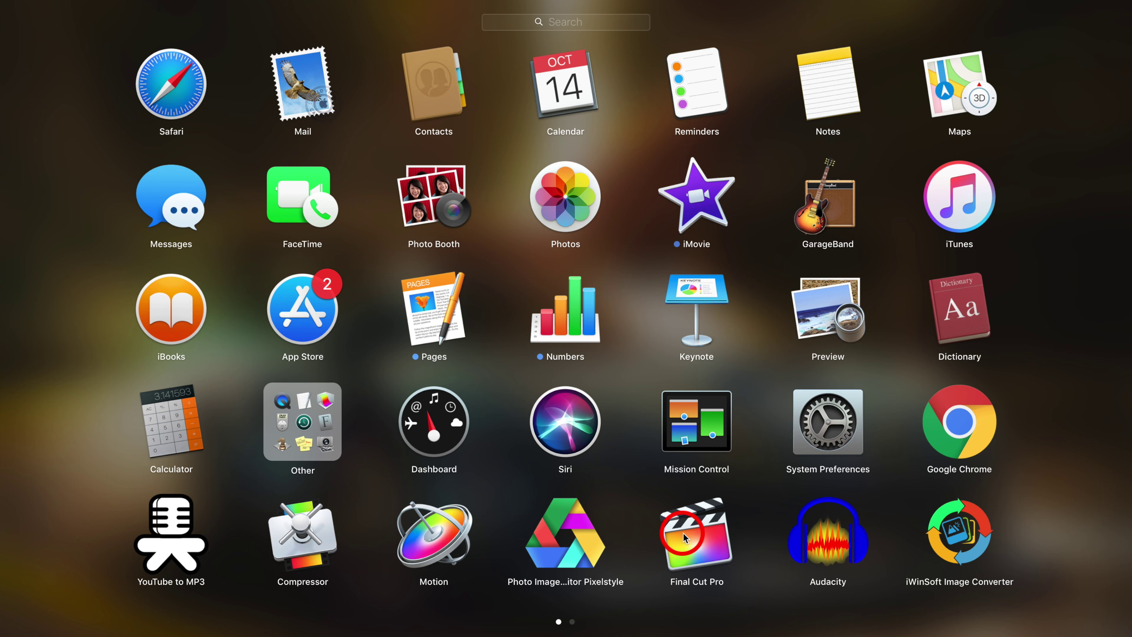
{"action": "left_click", "coordinate": [697, 540]}
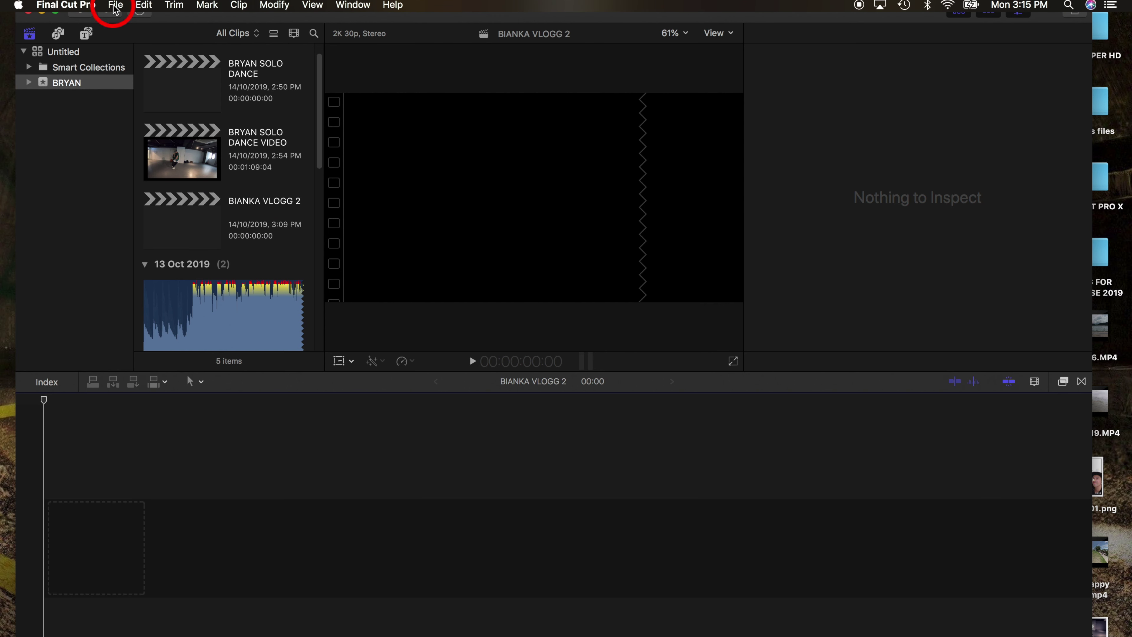
Create a project named BIANKA SAMPLE VLOGG with 2K video at 2048x1024 and 30p, and stereo 48kHz audio.
{"action": "left_click", "coordinate": [115, 5]}
{"action": "mouse_move", "coordinate": [127, 23]}
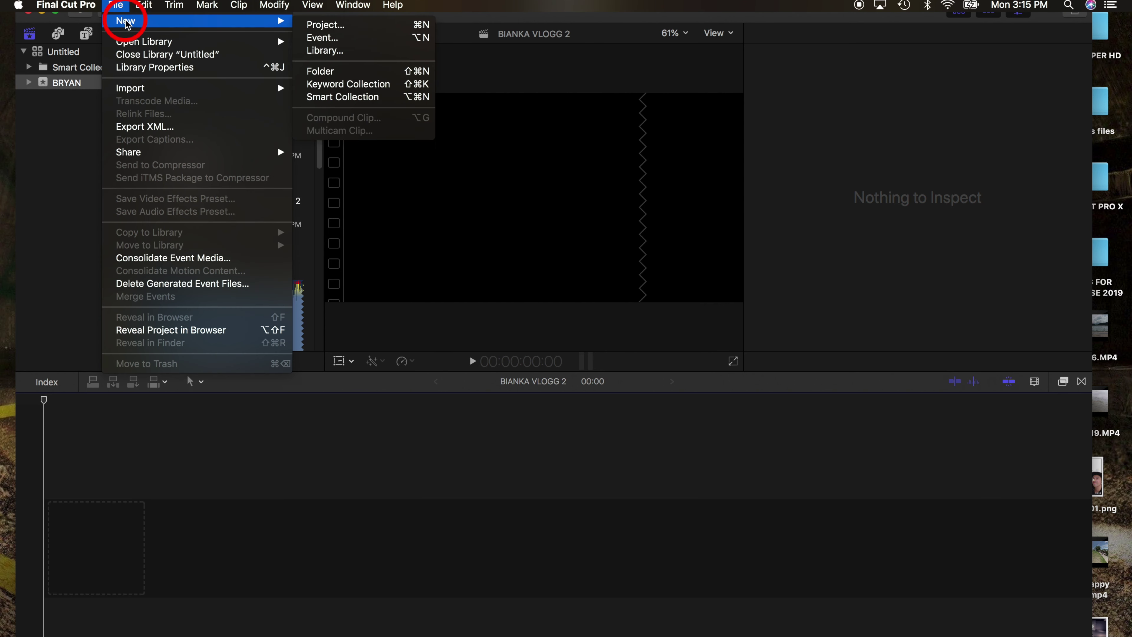
{"action": "left_click", "coordinate": [329, 25]}
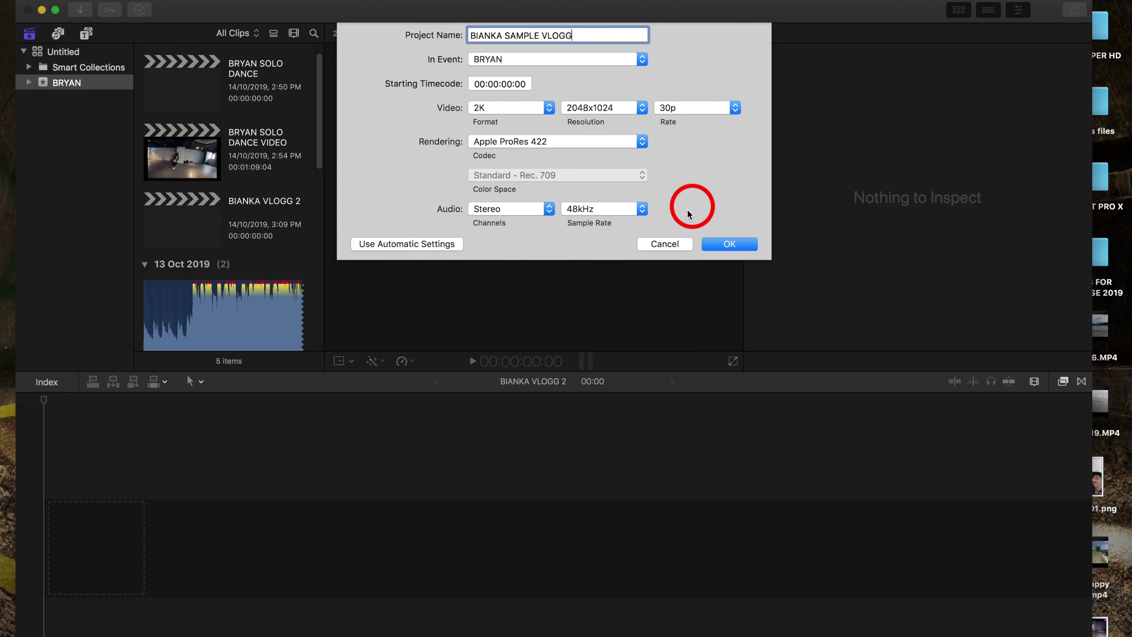
{"action": "left_click", "coordinate": [739, 244]}
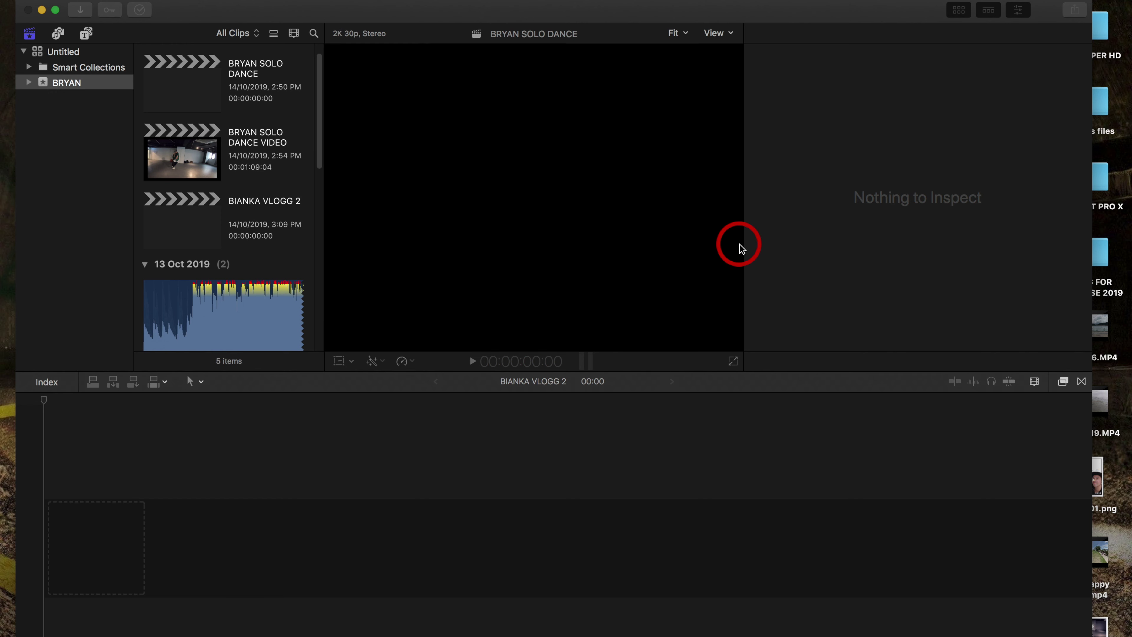
Add GH015230.MP4, GH015232.MP4 and GH015265.MP4 from the desktop's BIANKA VIDEO folder to the empty project timeline.
{"action": "left_click", "coordinate": [52, 636]}
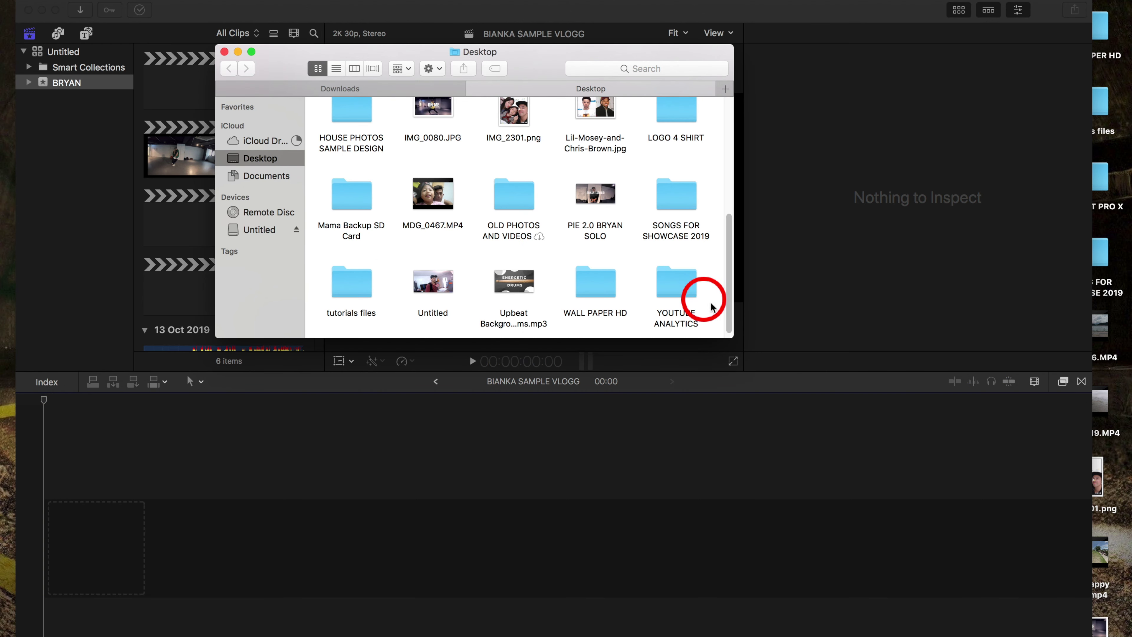
{"action": "scroll", "coordinate": [630, 266], "scroll_direction": "down", "scroll_amount": 1}
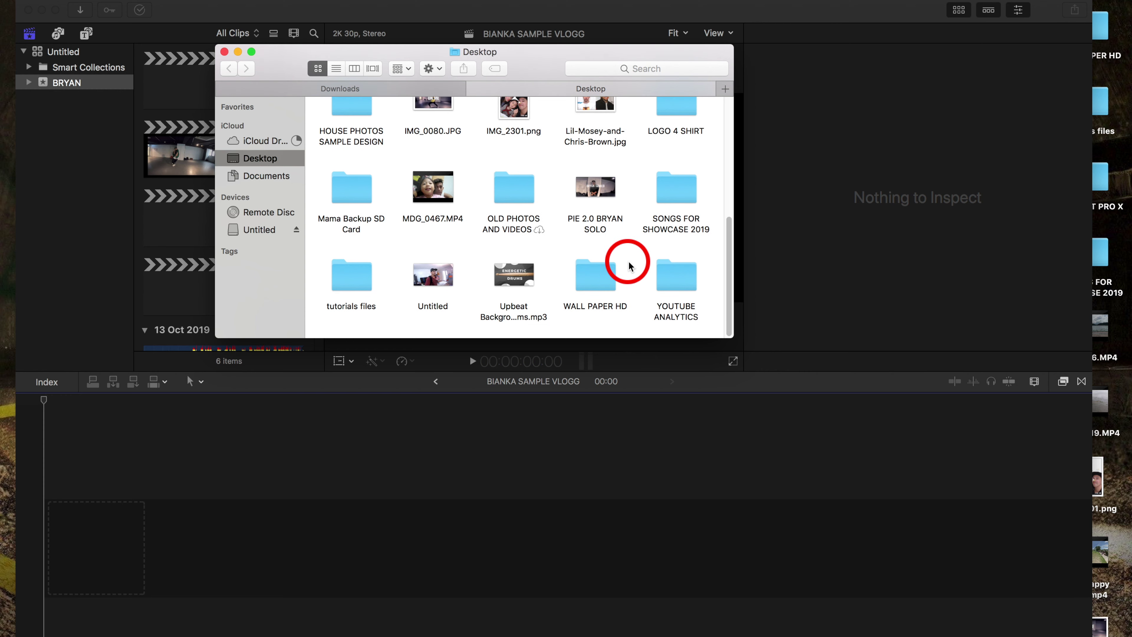
{"action": "scroll", "coordinate": [630, 266], "scroll_direction": "up", "scroll_amount": 10}
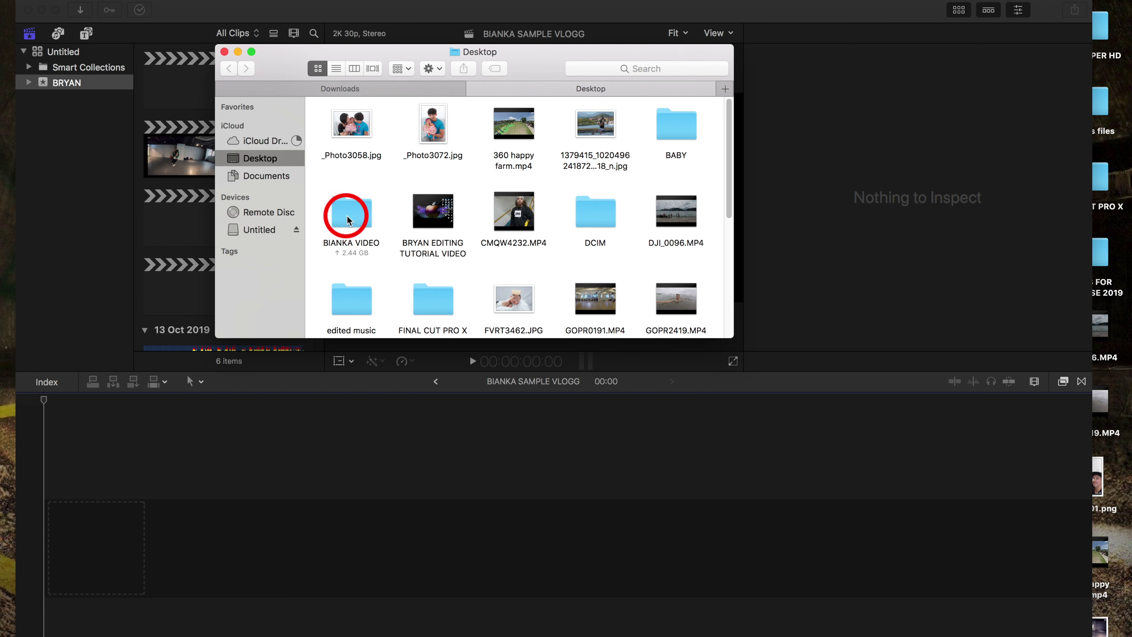
{"action": "double_click", "coordinate": [353, 218]}
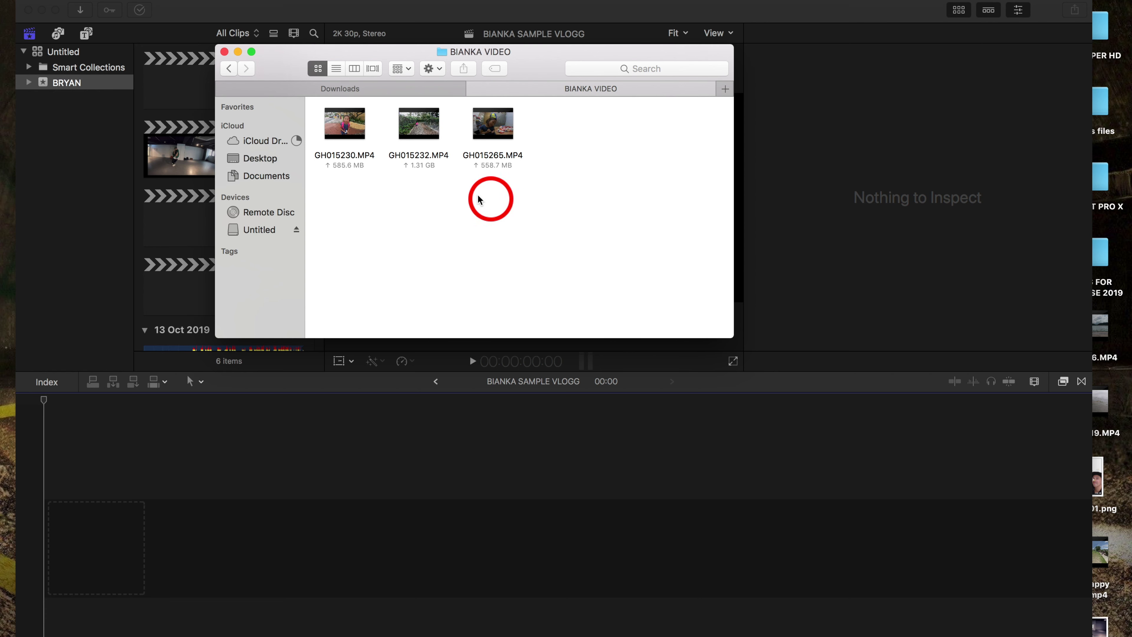
{"action": "left_click_drag", "start_coordinate": [313, 115], "coordinate": [308, 554]}
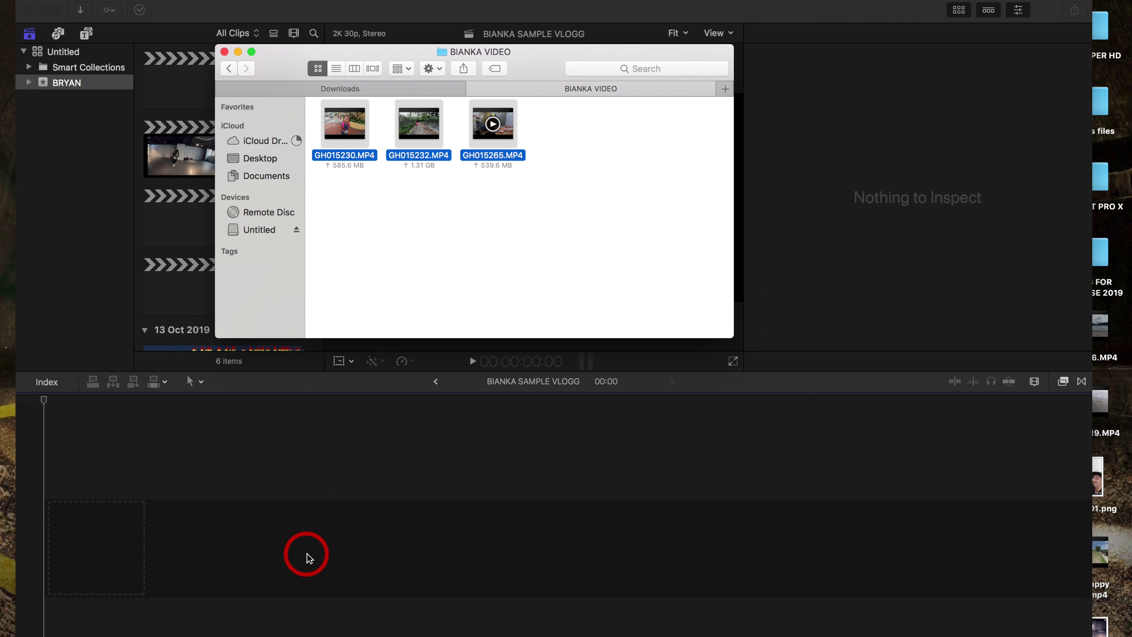
{"action": "left_click", "coordinate": [241, 473]}
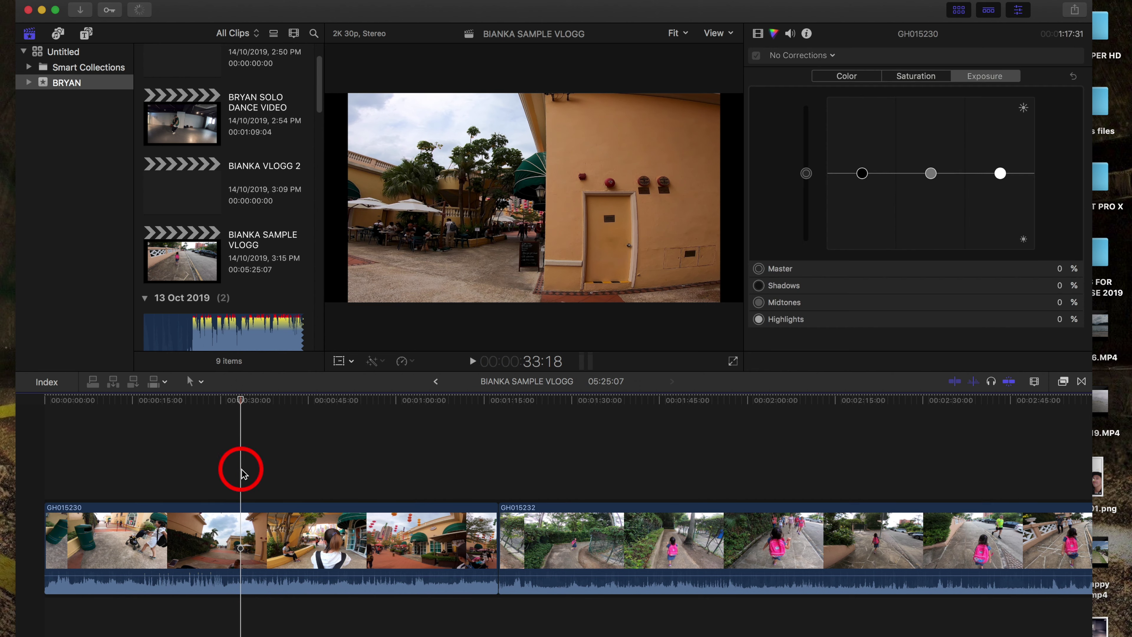
Play the first seconds of the GH015230 clip from the start of the timeline.
{"action": "left_click", "coordinate": [53, 408]}
{"action": "key", "text": "space"}
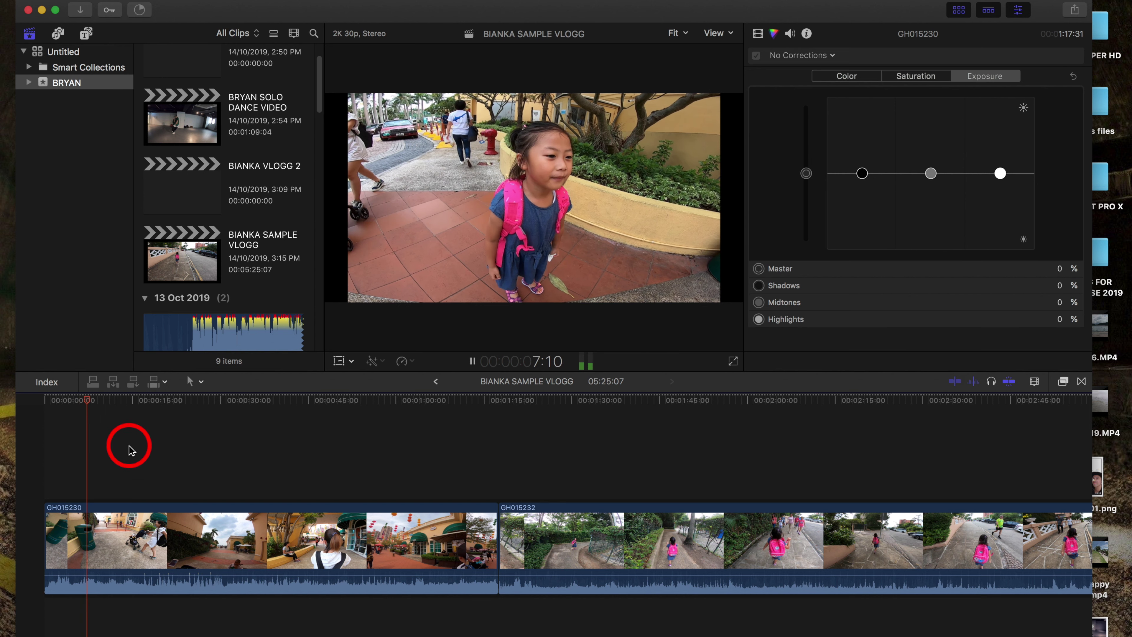
{"action": "key", "text": "space"}
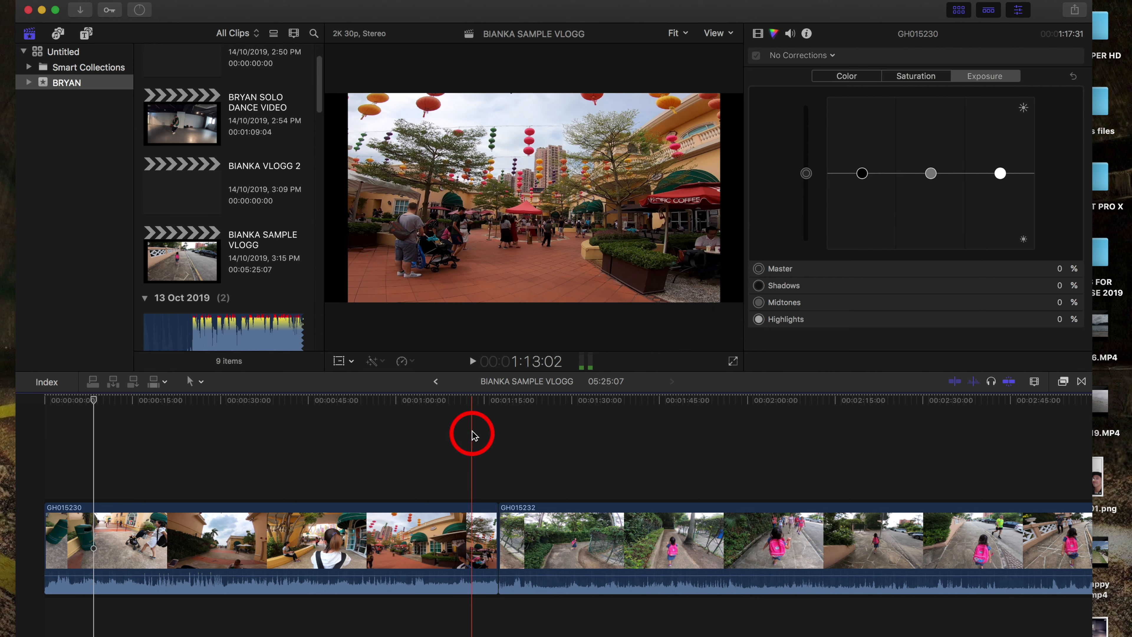
Crop the GH015230 clip in Crop mode, shifting the crop frame down to the lower edge of the picture.
{"action": "left_click", "coordinate": [253, 533]}
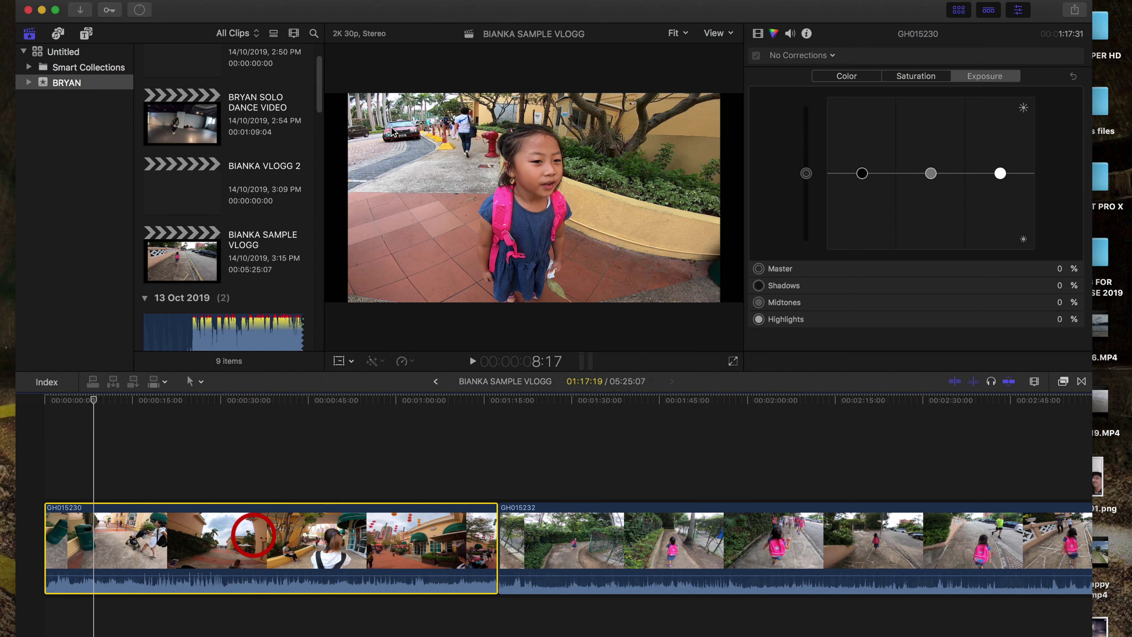
{"action": "left_click", "coordinate": [352, 361]}
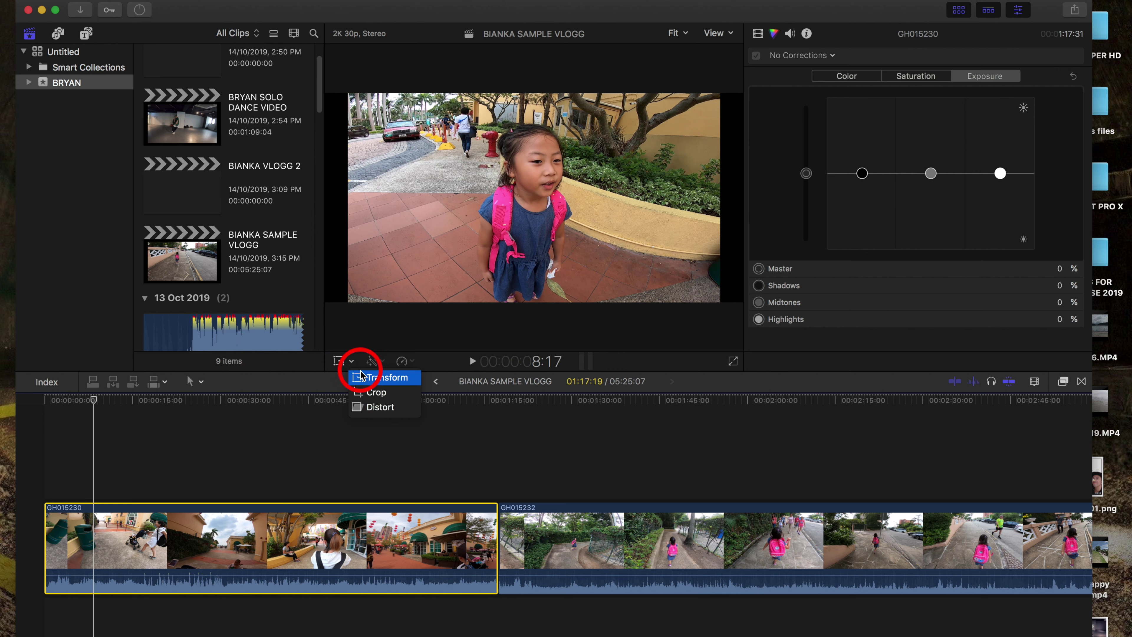
{"action": "left_click", "coordinate": [370, 393]}
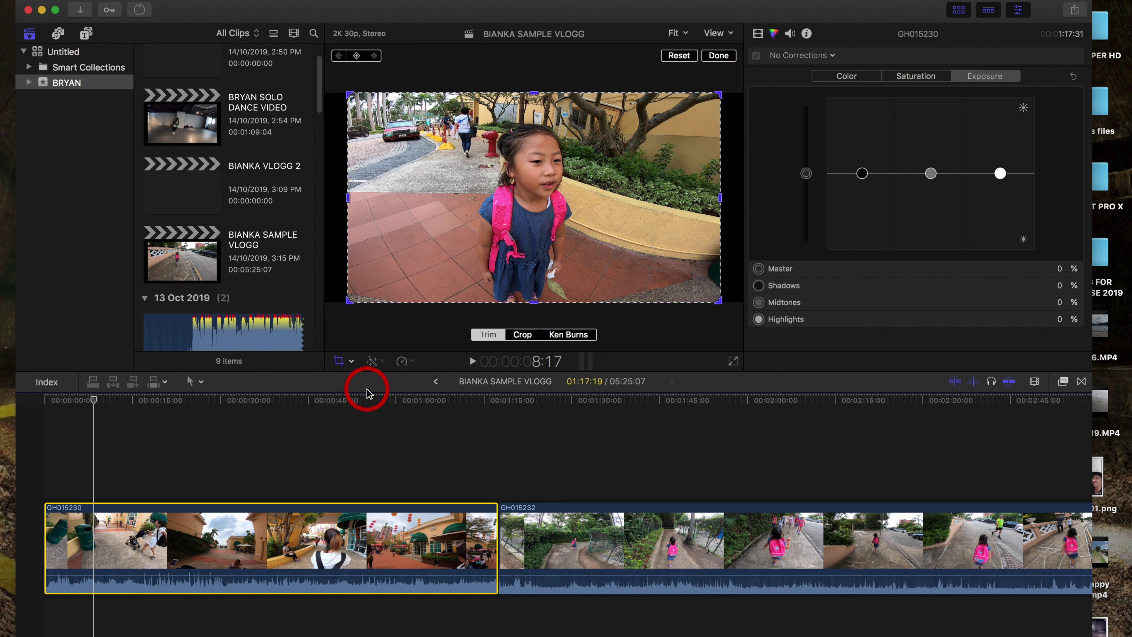
{"action": "left_click", "coordinate": [524, 335]}
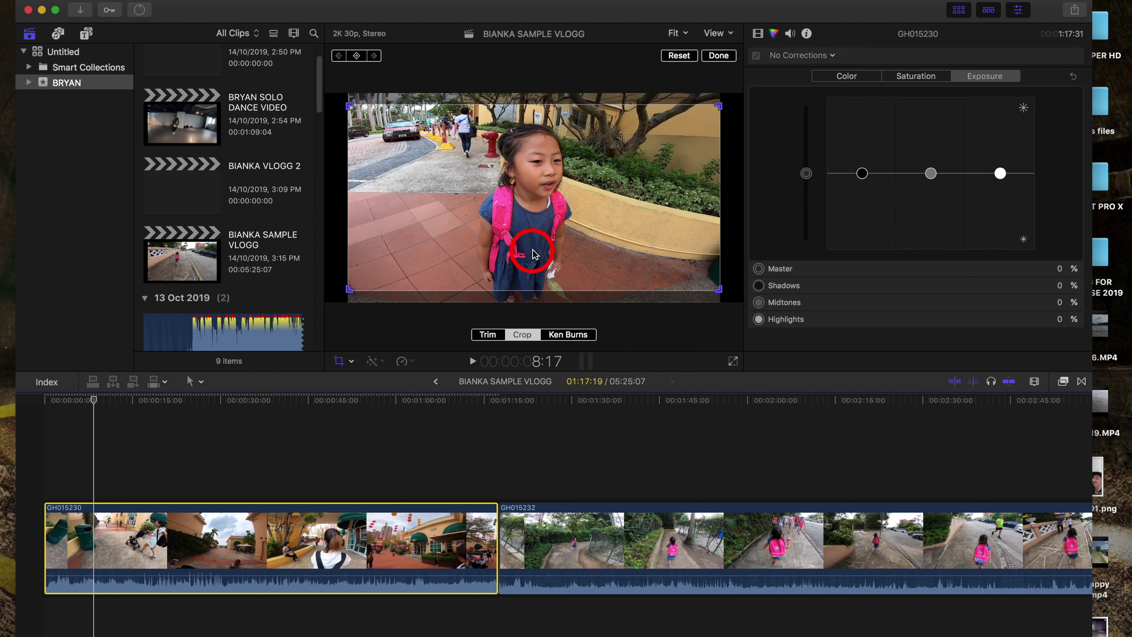
{"action": "left_click_drag", "start_coordinate": [541, 218], "coordinate": [542, 226]}
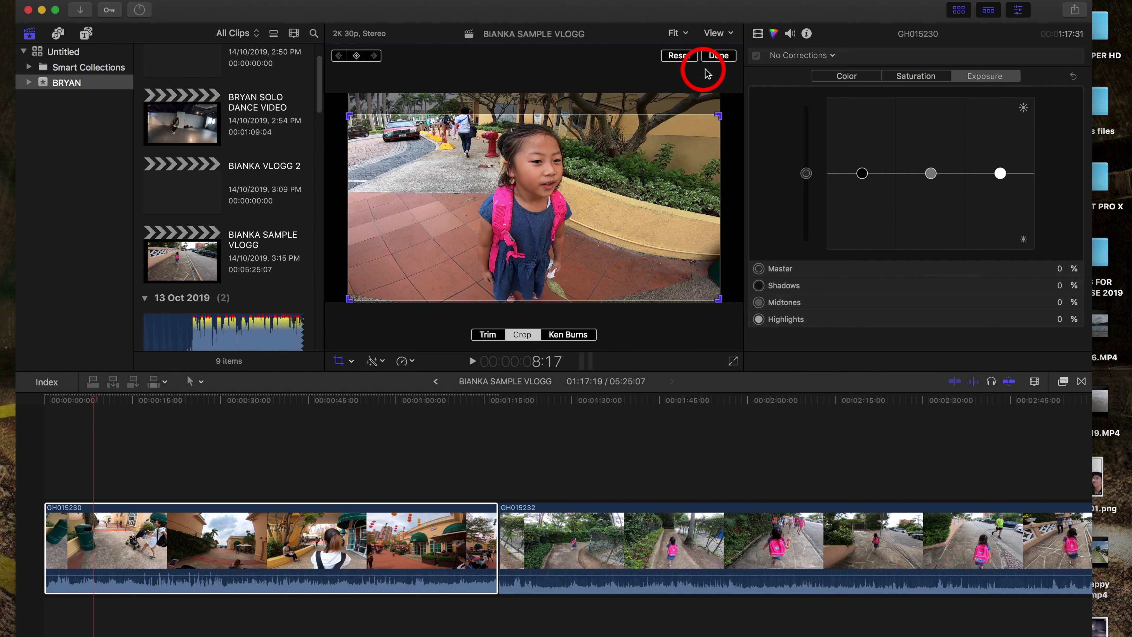
{"action": "left_click", "coordinate": [719, 56]}
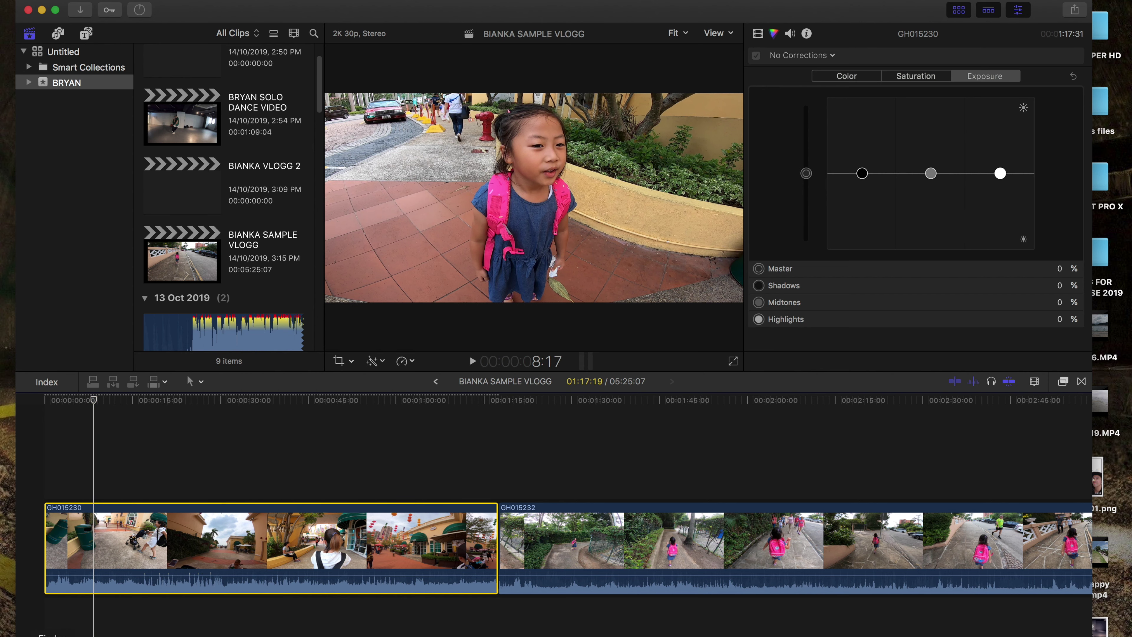
Show the downloaded G Walk song file from MediaHuman YouTube to MP3 and close the open Finder windows.
{"action": "left_click", "coordinate": [51, 635]}
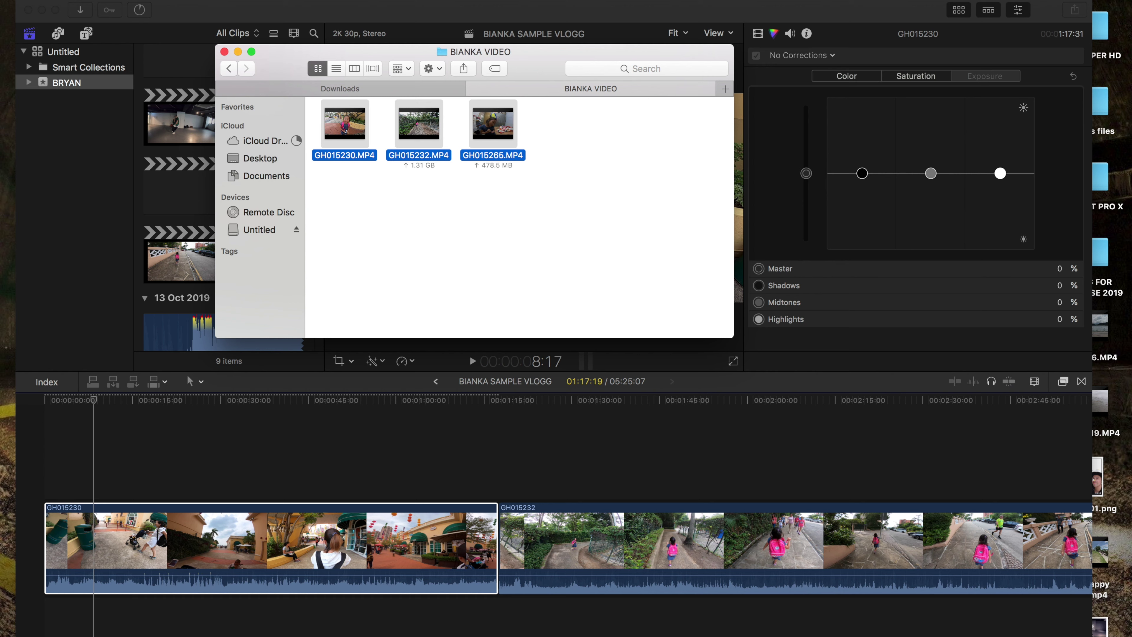
{"action": "left_click", "coordinate": [838, 636]}
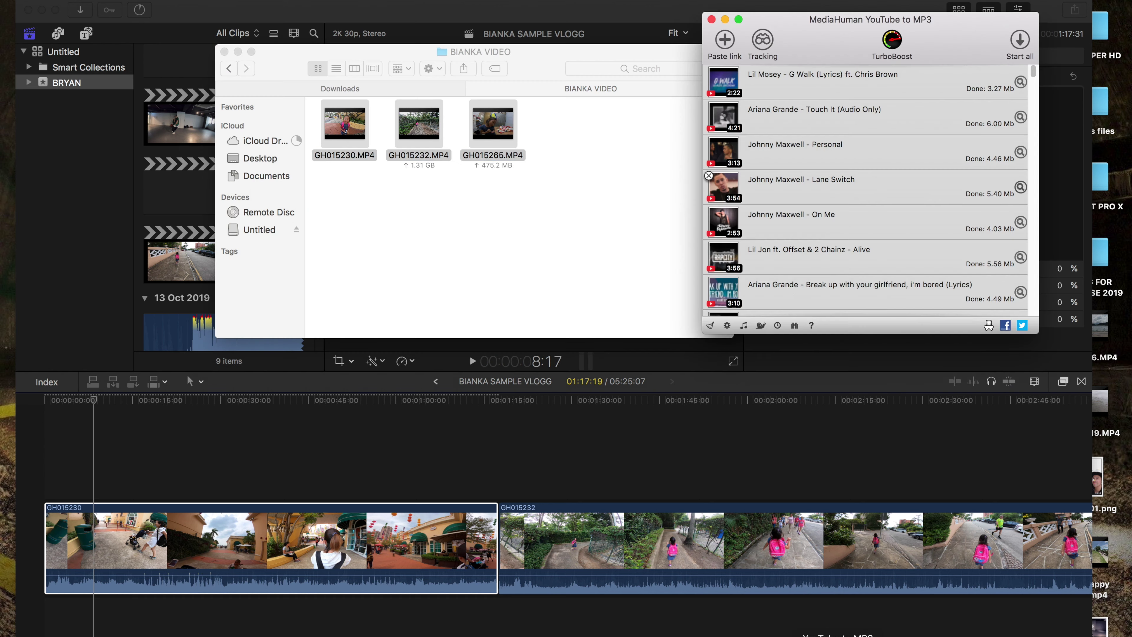
{"action": "left_click", "coordinate": [1021, 82]}
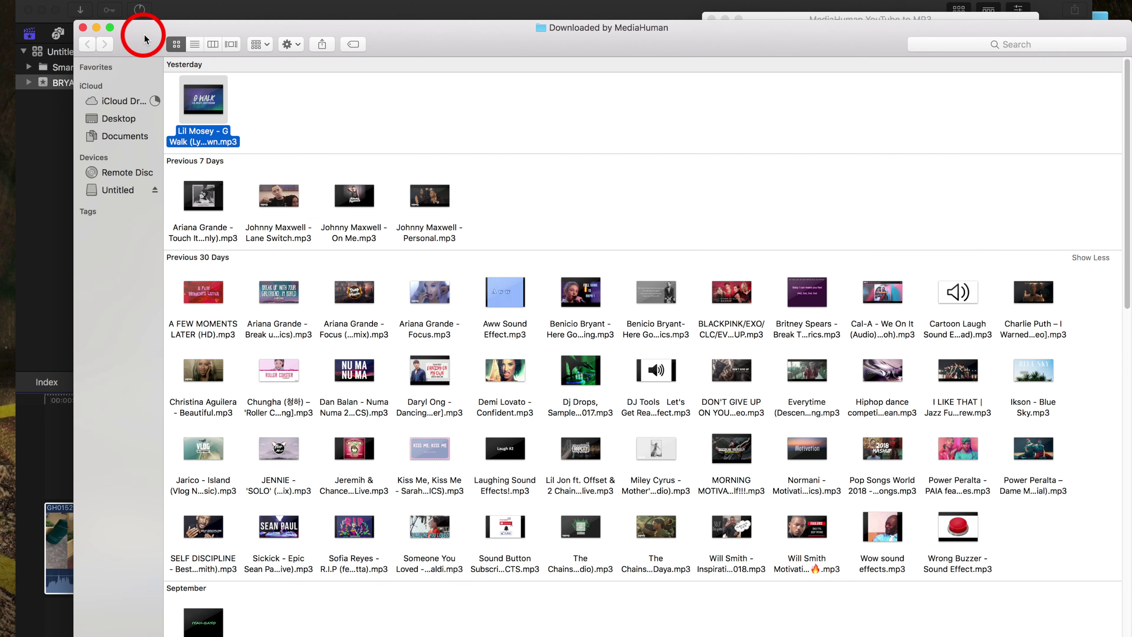
{"action": "left_click", "coordinate": [83, 27]}
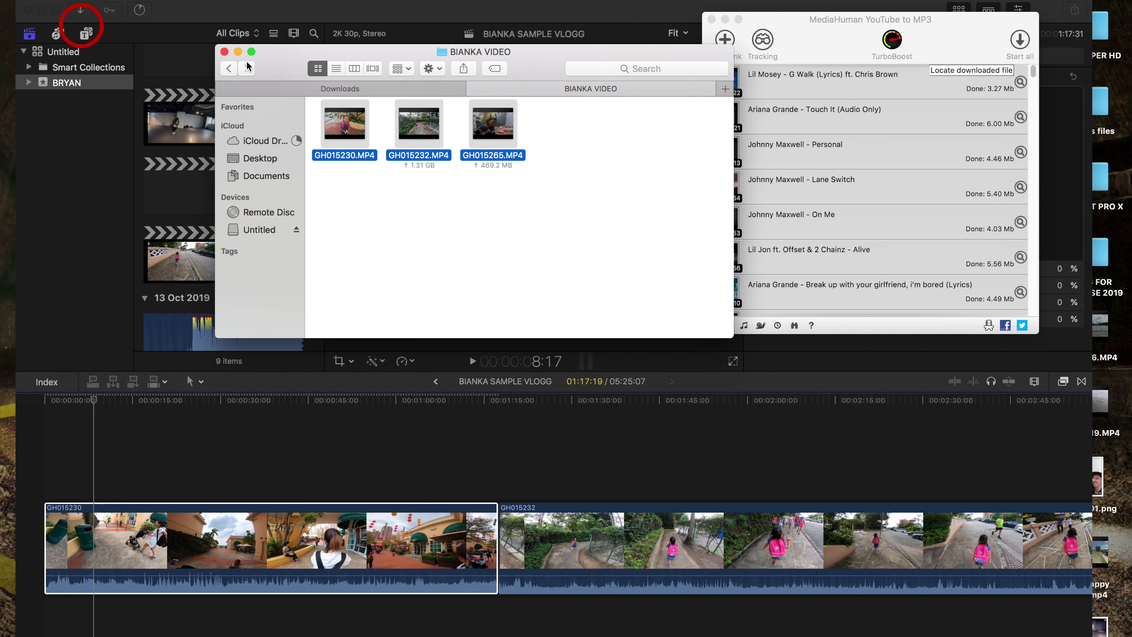
{"action": "left_click", "coordinate": [224, 51]}
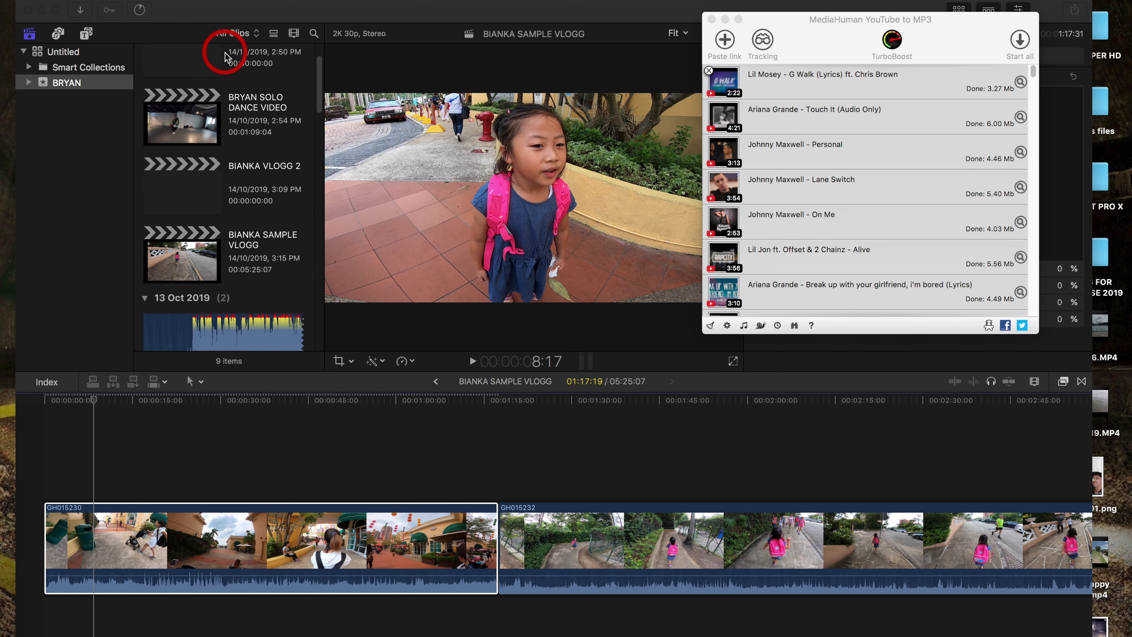
Open the Downloads folder in Finder and preview the music track Arpy.mp3.
{"action": "left_click", "coordinate": [151, 5]}
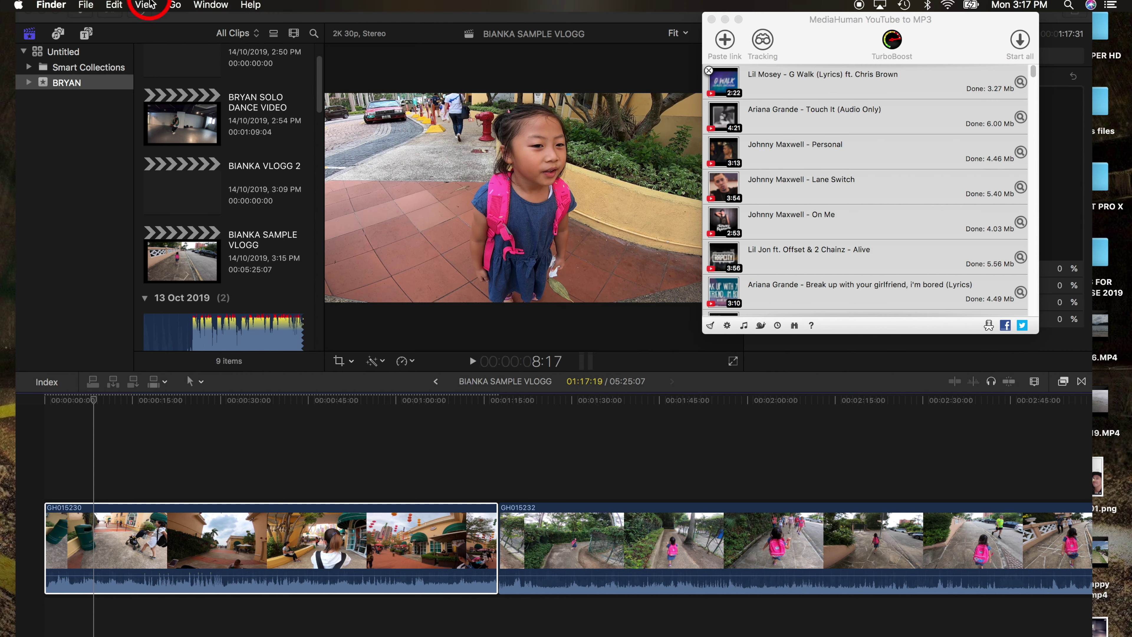
{"action": "left_click", "coordinate": [174, 6]}
{"action": "left_click", "coordinate": [215, 107]}
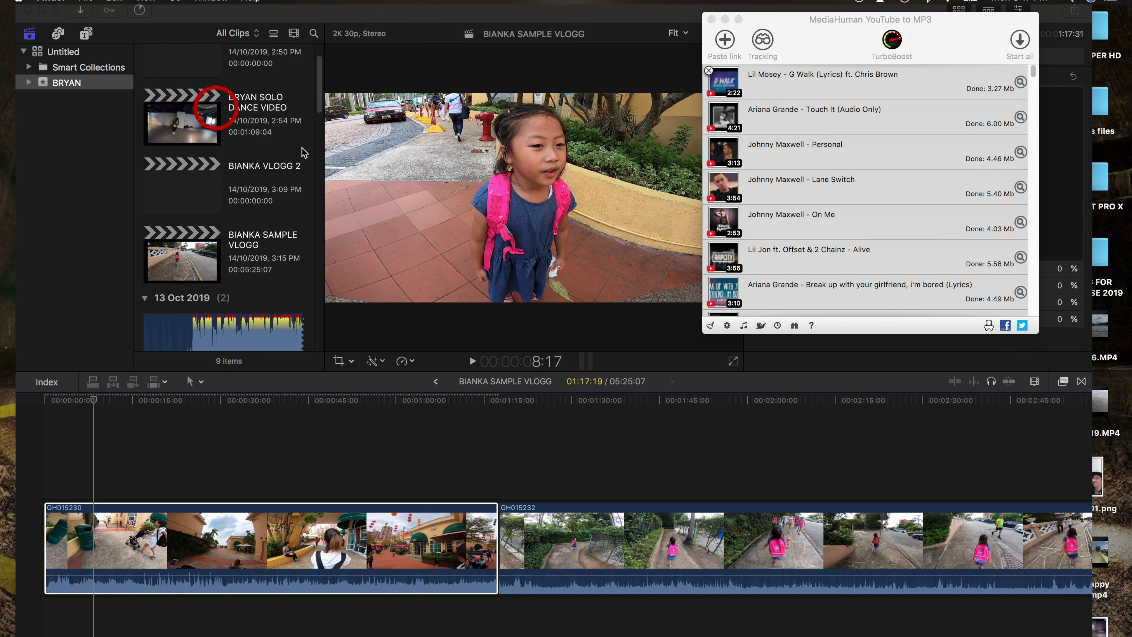
{"action": "scroll", "coordinate": [599, 218], "scroll_direction": "down", "scroll_amount": 2}
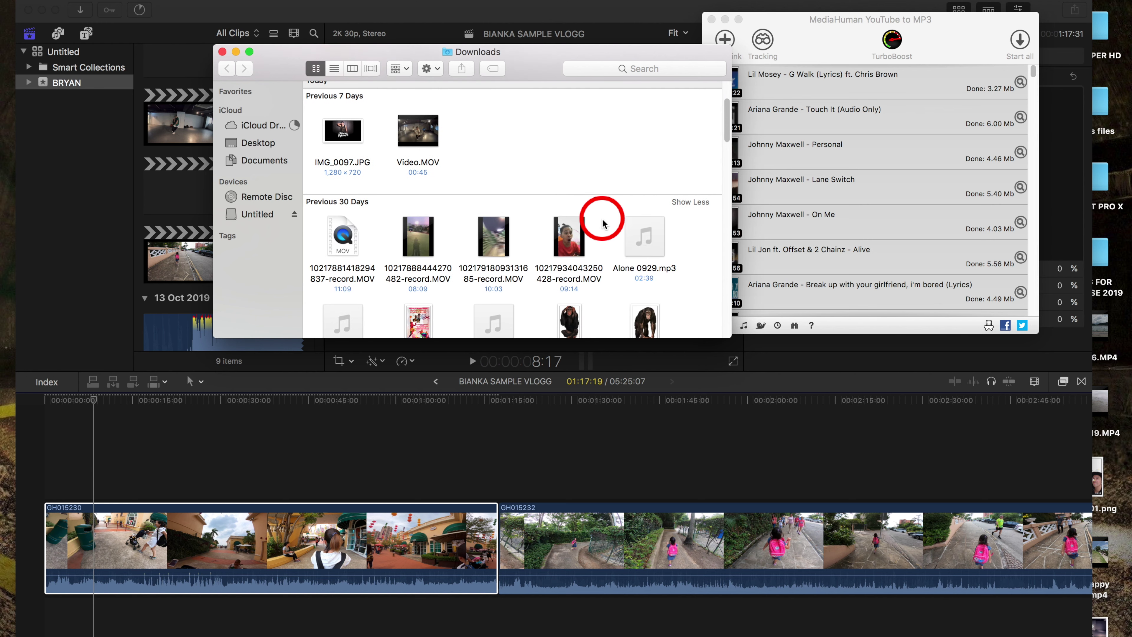
{"action": "scroll", "coordinate": [647, 245], "scroll_direction": "down", "scroll_amount": 3}
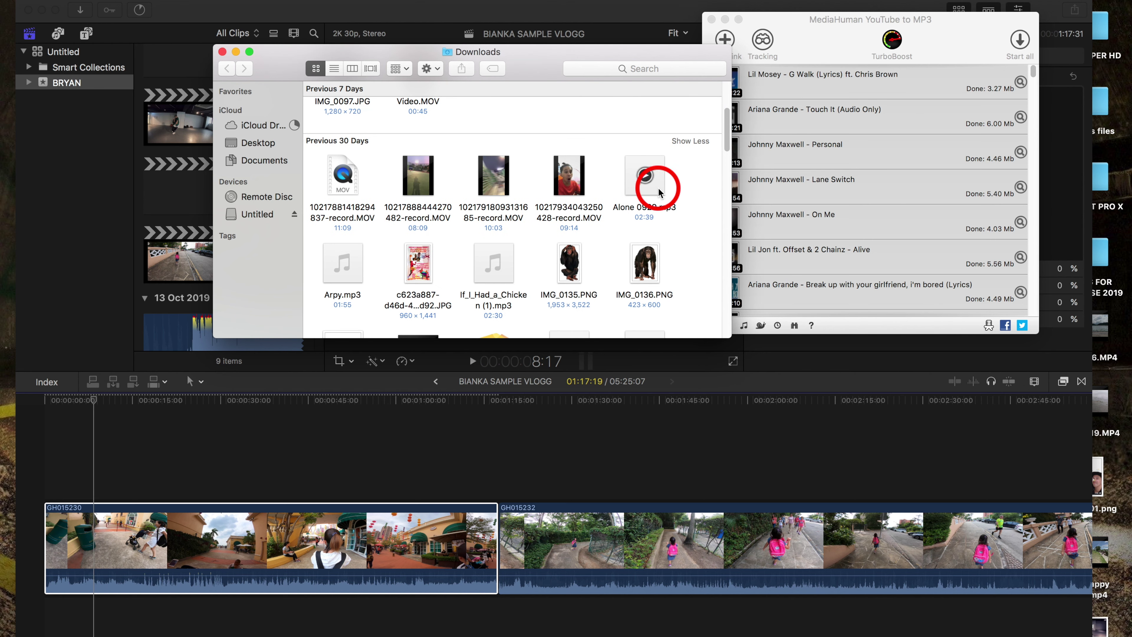
{"action": "scroll", "coordinate": [660, 192], "scroll_direction": "down", "scroll_amount": 1}
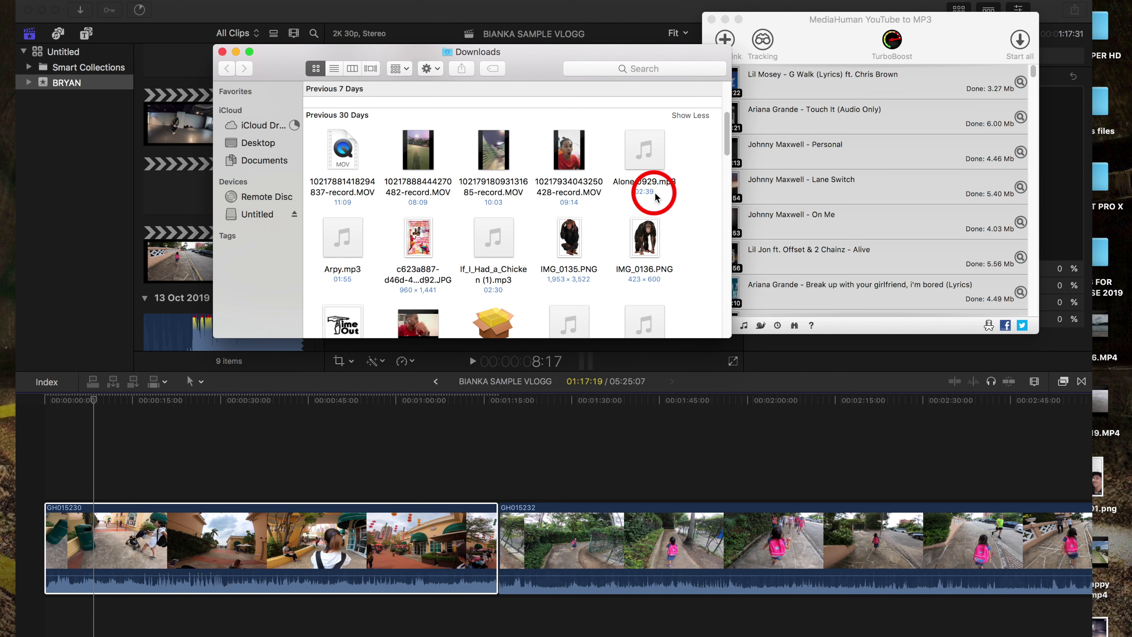
{"action": "left_click", "coordinate": [342, 237]}
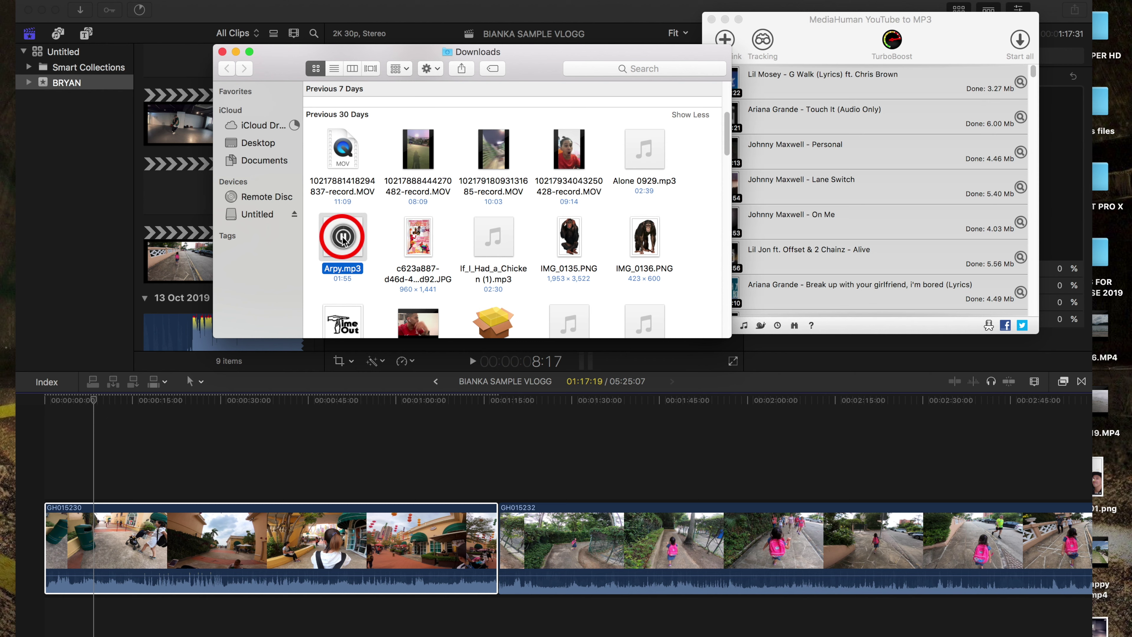
{"action": "left_click", "coordinate": [342, 237]}
Add Arpy.mp3 beneath the video clips and align its start with the beginning of the GH015230 clip.
{"action": "left_click_drag", "start_coordinate": [358, 253], "coordinate": [79, 623]}
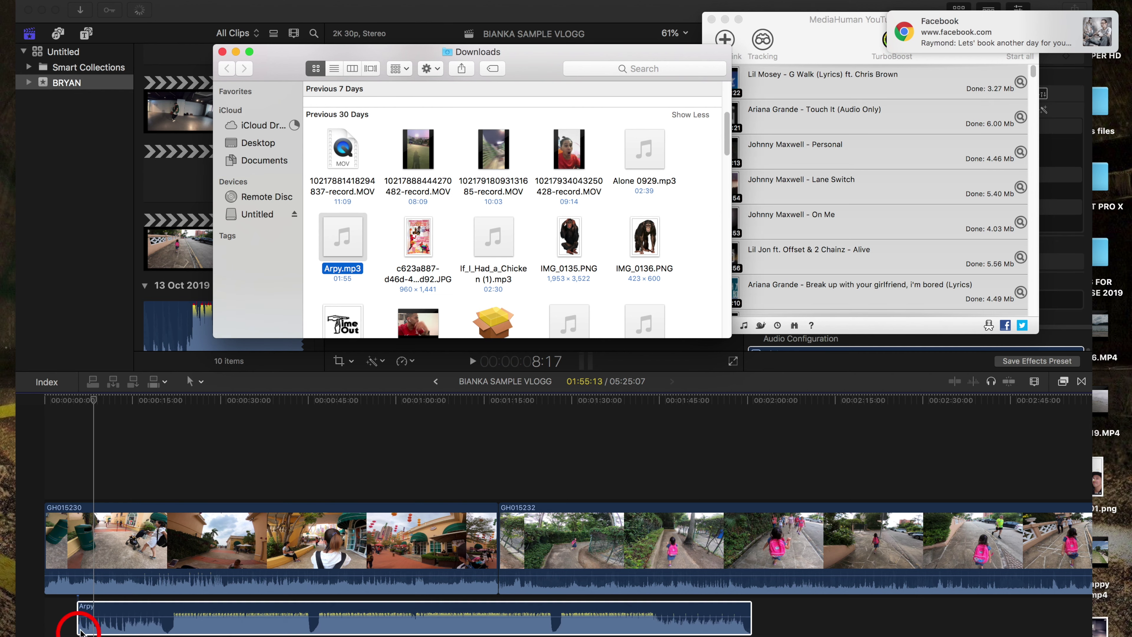
{"action": "left_click", "coordinate": [92, 472]}
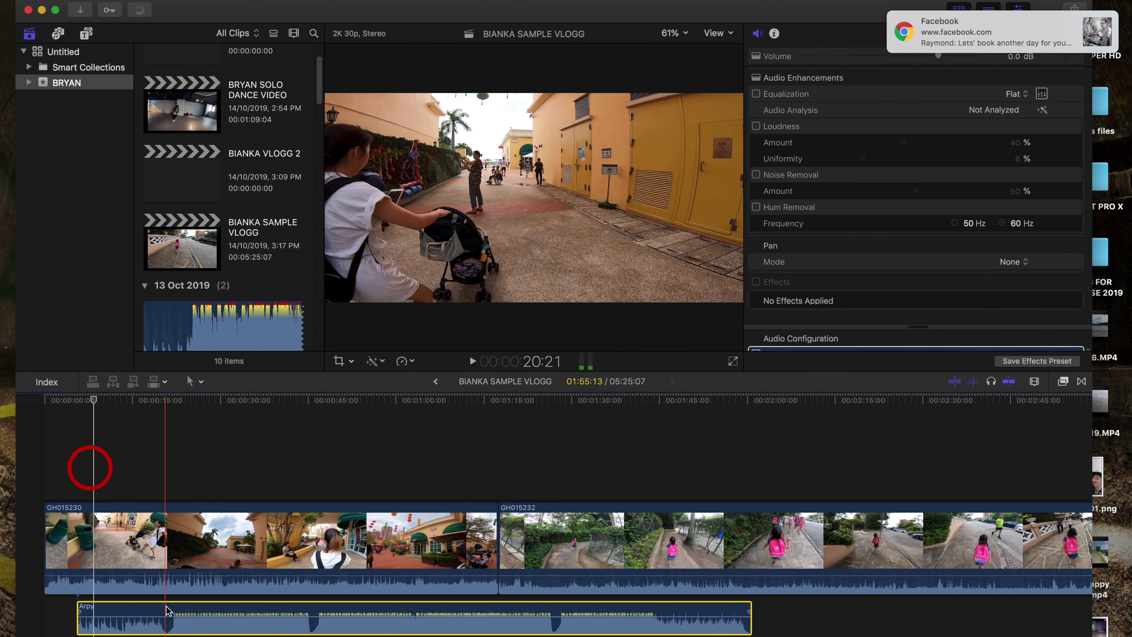
{"action": "left_click_drag", "start_coordinate": [168, 608], "coordinate": [137, 603]}
Play the video together with the Arpy music from the start of the timeline for a few seconds.
{"action": "left_click", "coordinate": [43, 463]}
{"action": "key", "text": "space"}
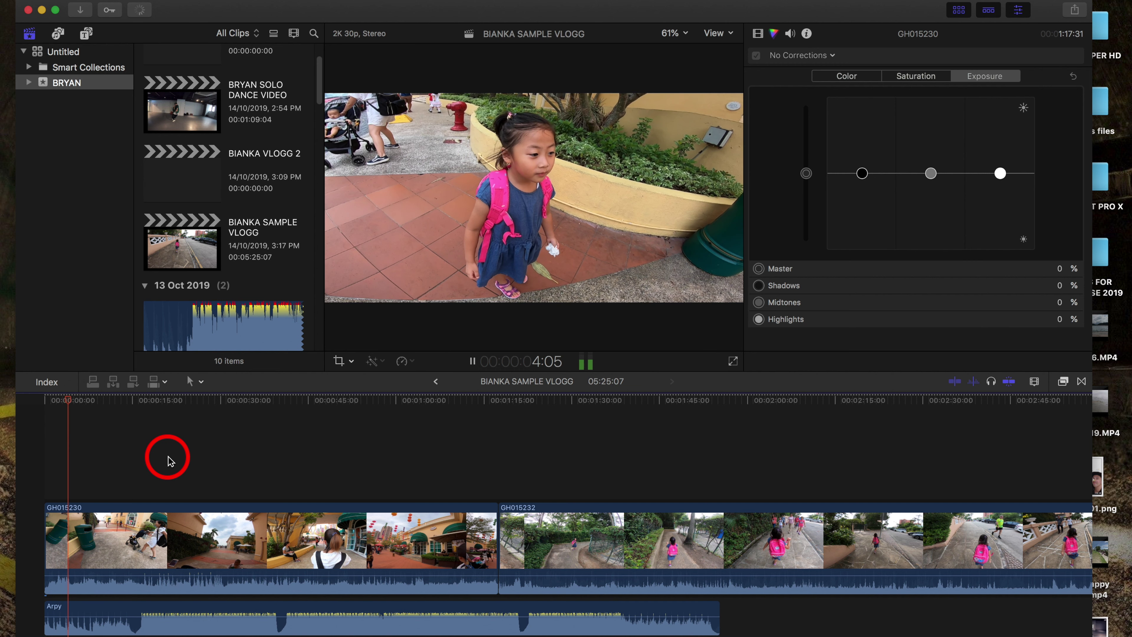
{"action": "key", "text": "space"}
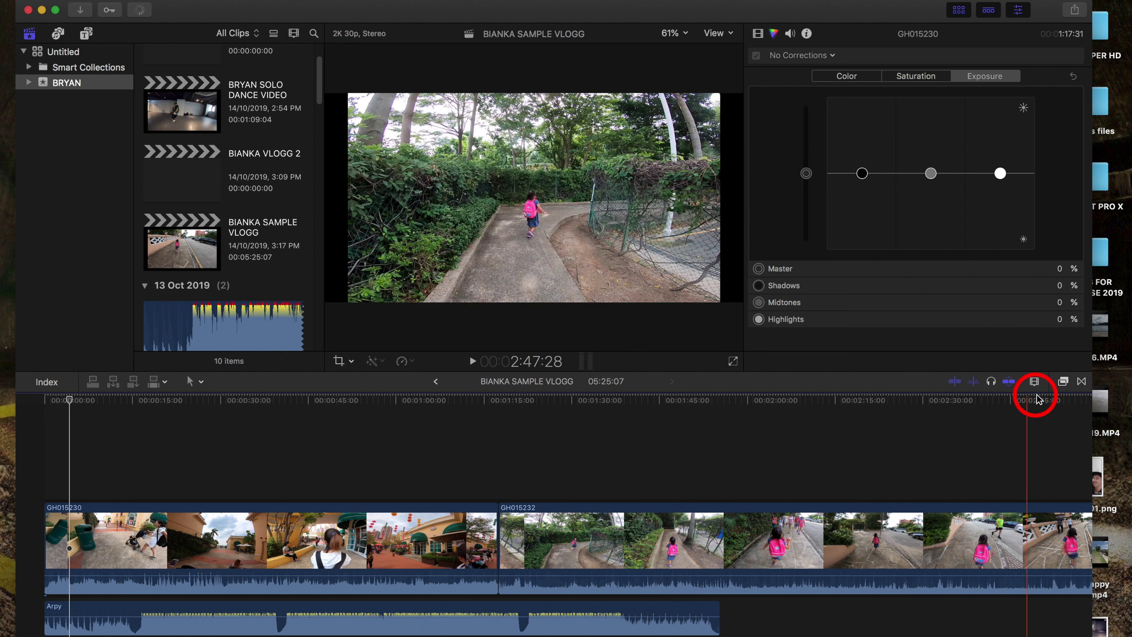
Add a Cross Dissolve transition at the start of the GH015230 clip and play the opening seconds to check it.
{"action": "left_click", "coordinate": [1082, 382]}
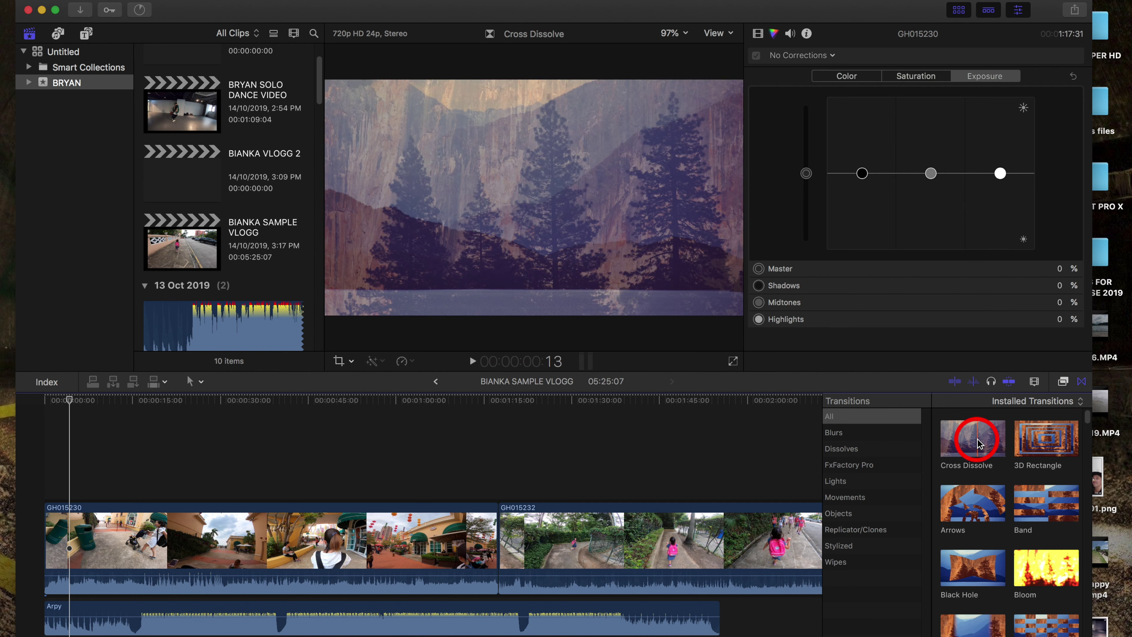
{"action": "left_click", "coordinate": [977, 443]}
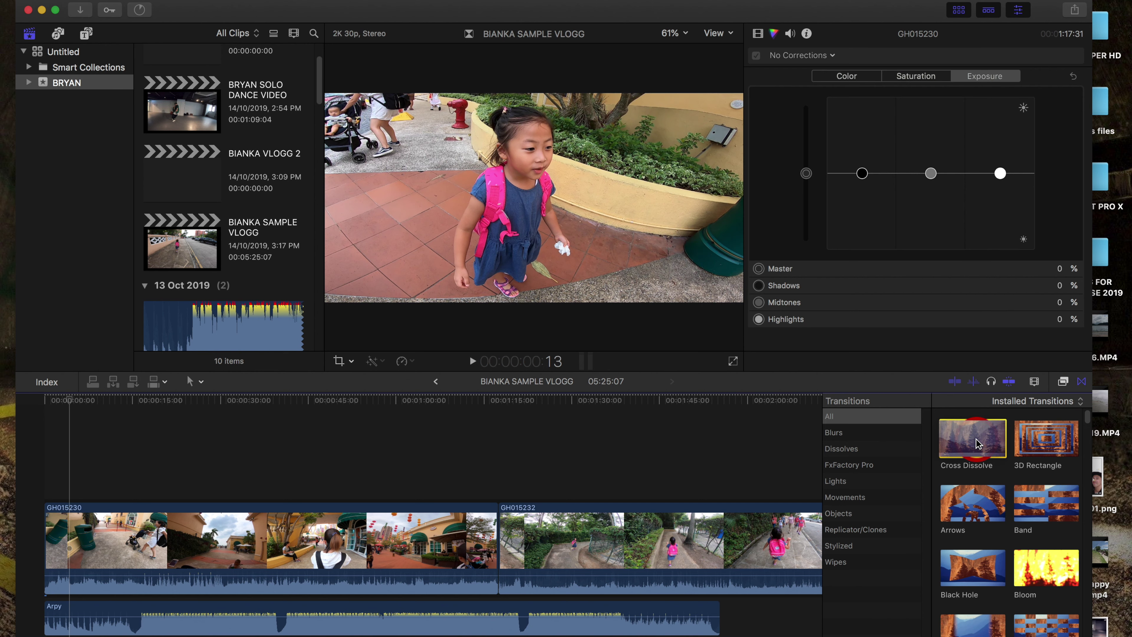
{"action": "mouse_move", "coordinate": [978, 443]}
{"action": "left_mouse_down"}
{"action": "mouse_move", "coordinate": [810, 444]}
{"action": "mouse_move", "coordinate": [270, 517]}
{"action": "mouse_move", "coordinate": [64, 532]}
{"action": "left_mouse_up"}
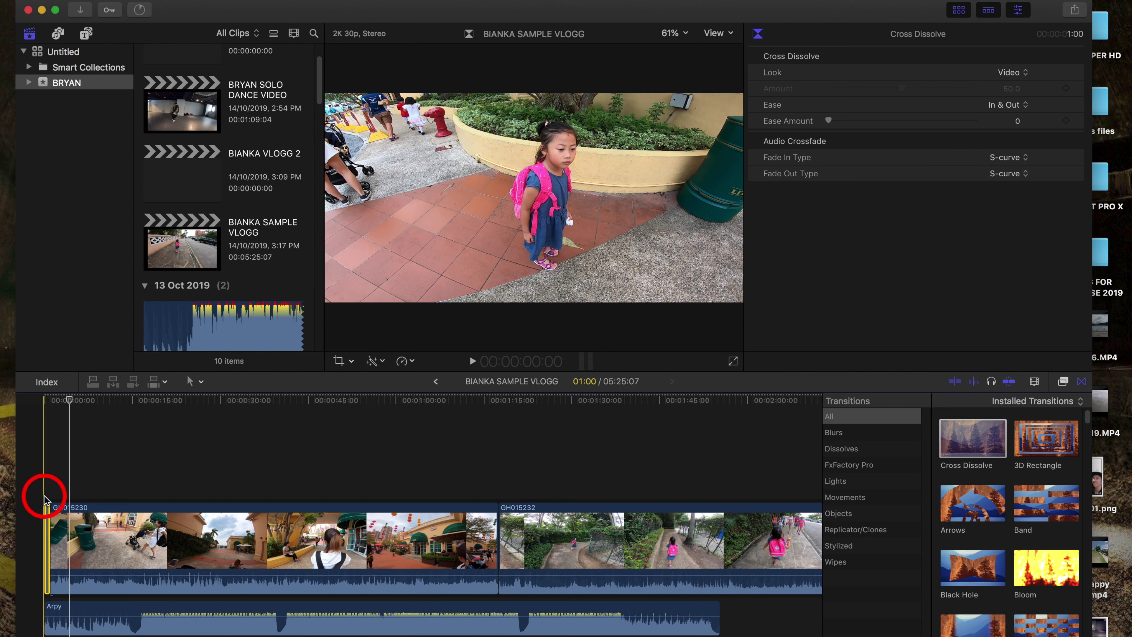
{"action": "key", "text": "space"}
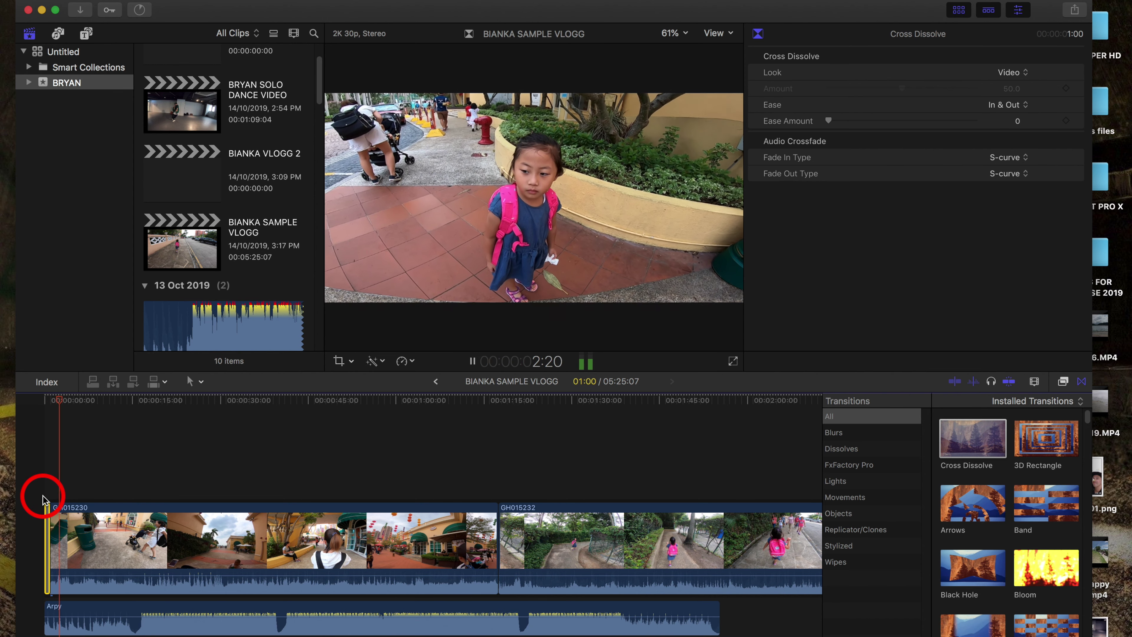
{"action": "key", "text": "space"}
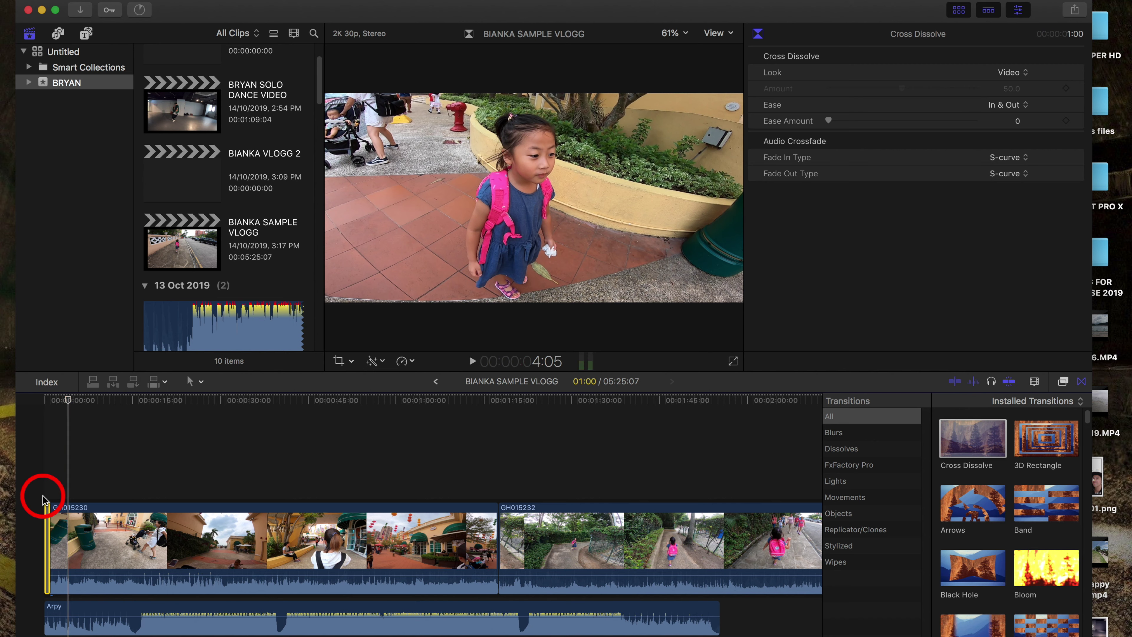
Retime the GH015230 clip to a fast speed of 130%, shortening it in the timeline.
{"action": "left_click", "coordinate": [154, 531]}
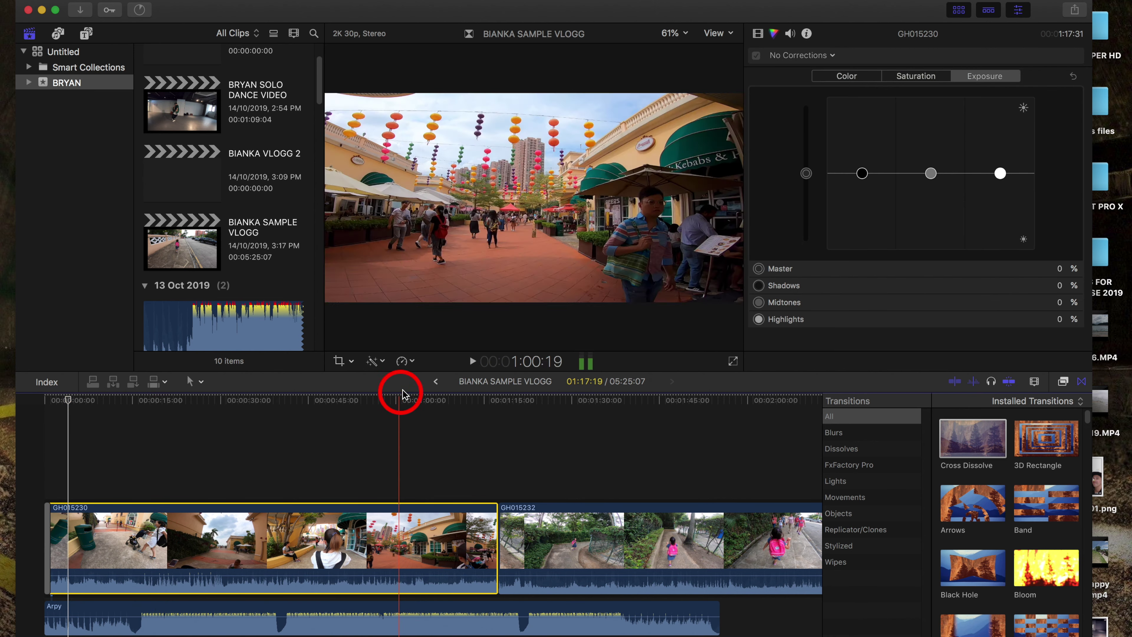
{"action": "left_click", "coordinate": [404, 362]}
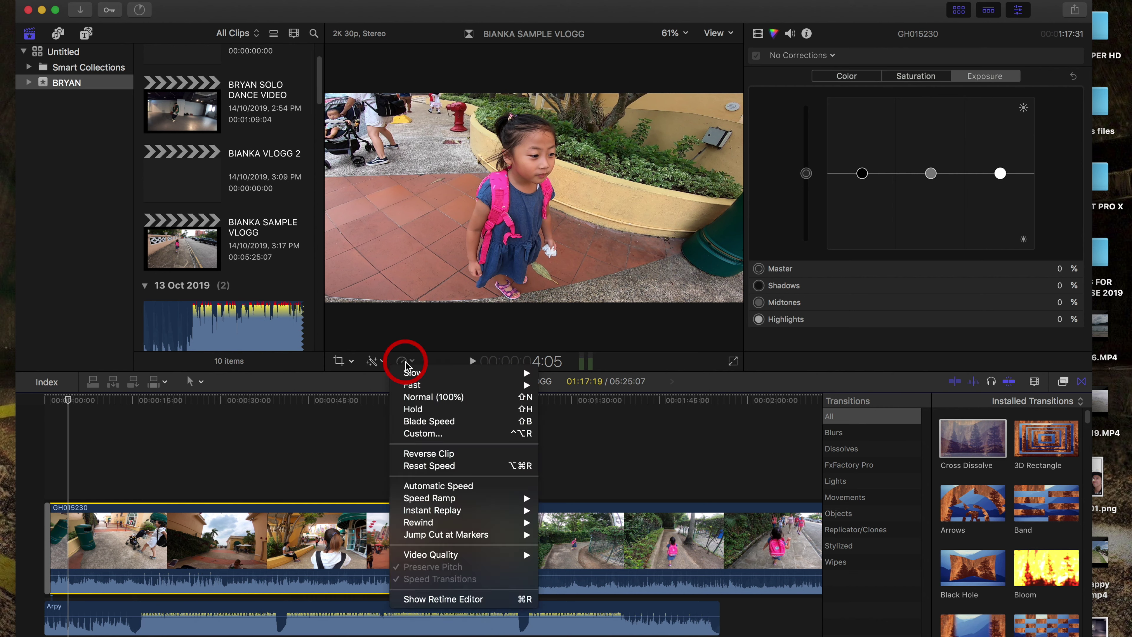
{"action": "mouse_move", "coordinate": [414, 377]}
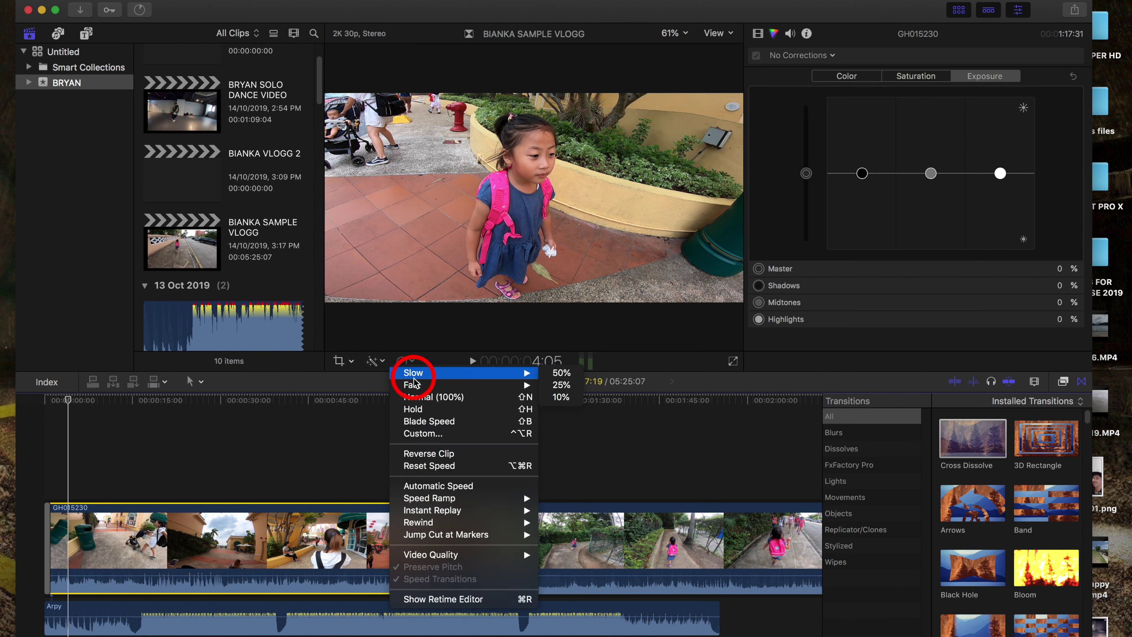
{"action": "left_click", "coordinate": [424, 433]}
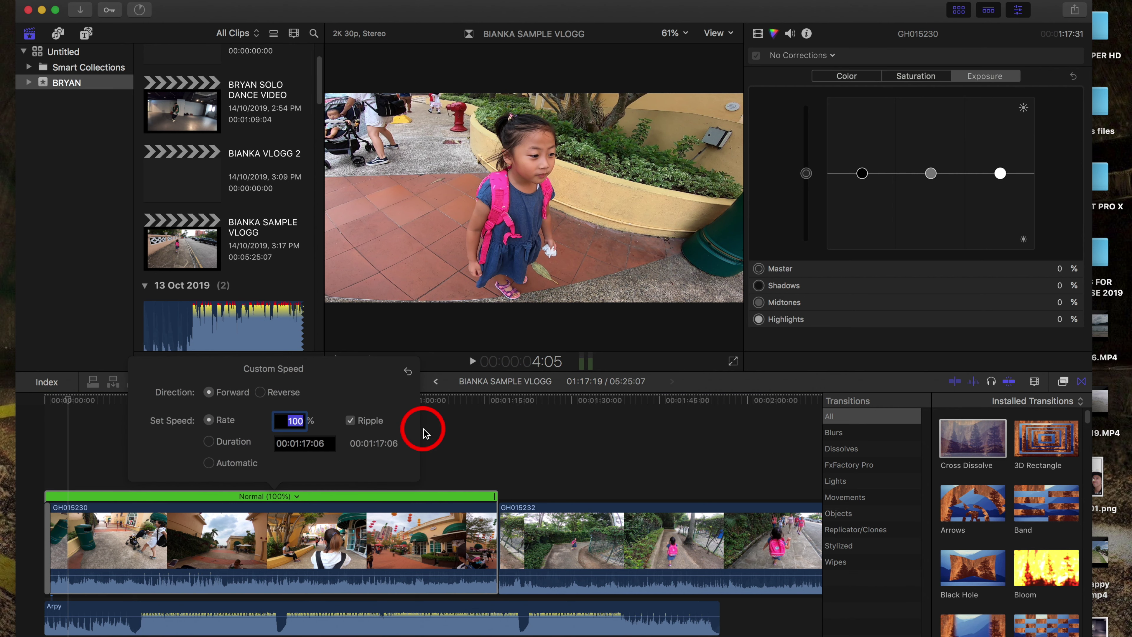
{"action": "left_click_drag", "start_coordinate": [493, 496], "coordinate": [389, 502]}
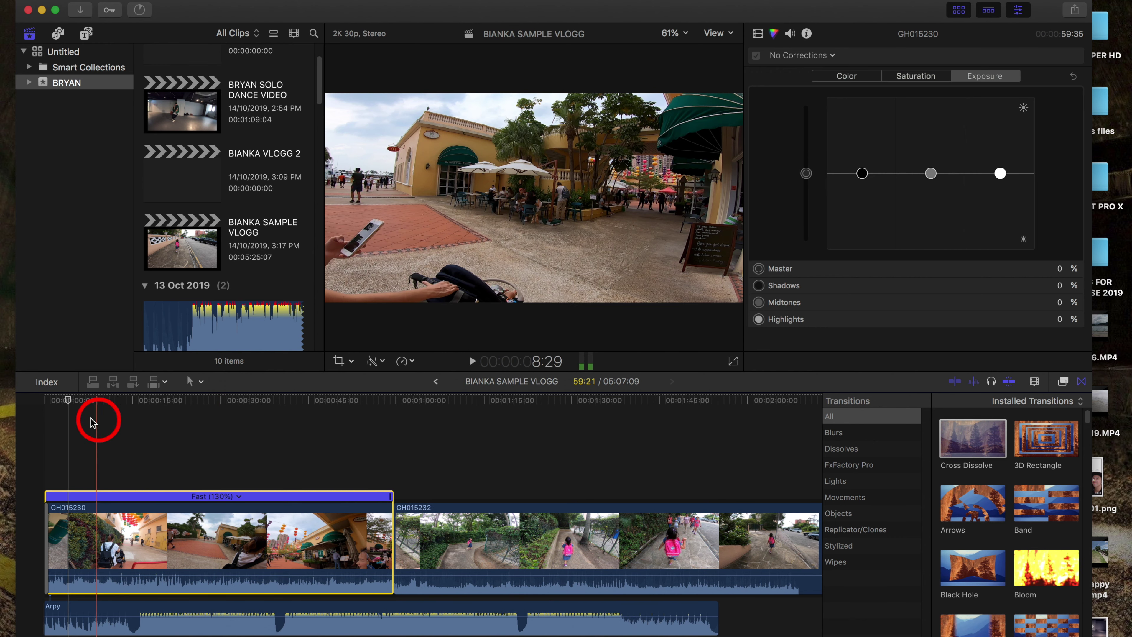
Play the sped-up GH015230 clip from the start of the timeline for a few seconds.
{"action": "left_click", "coordinate": [43, 403]}
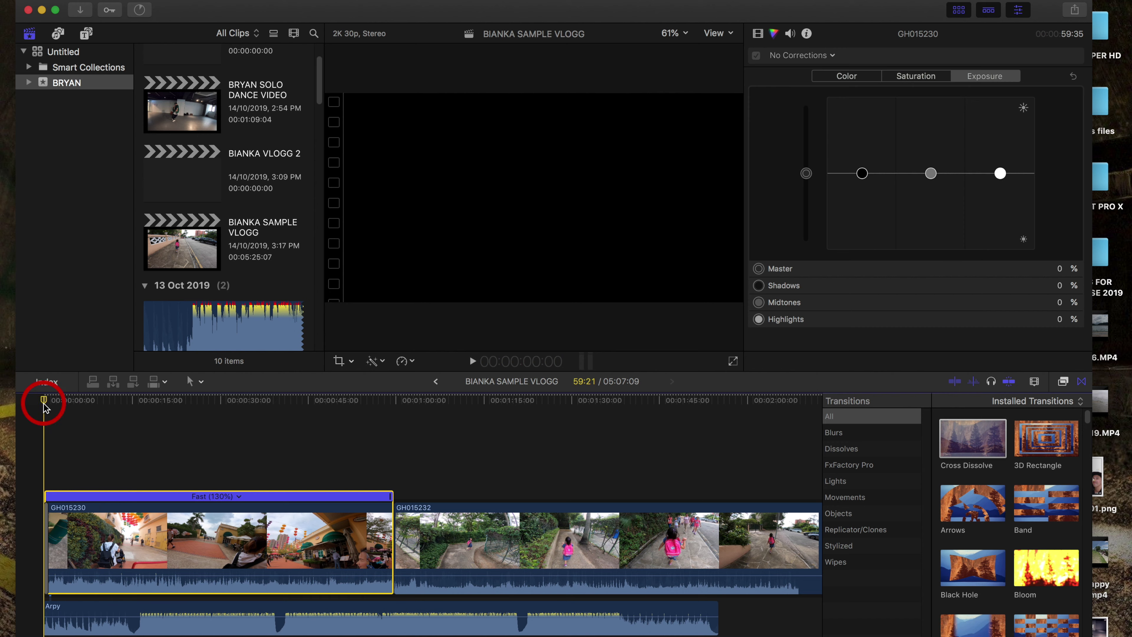
{"action": "key", "text": "space"}
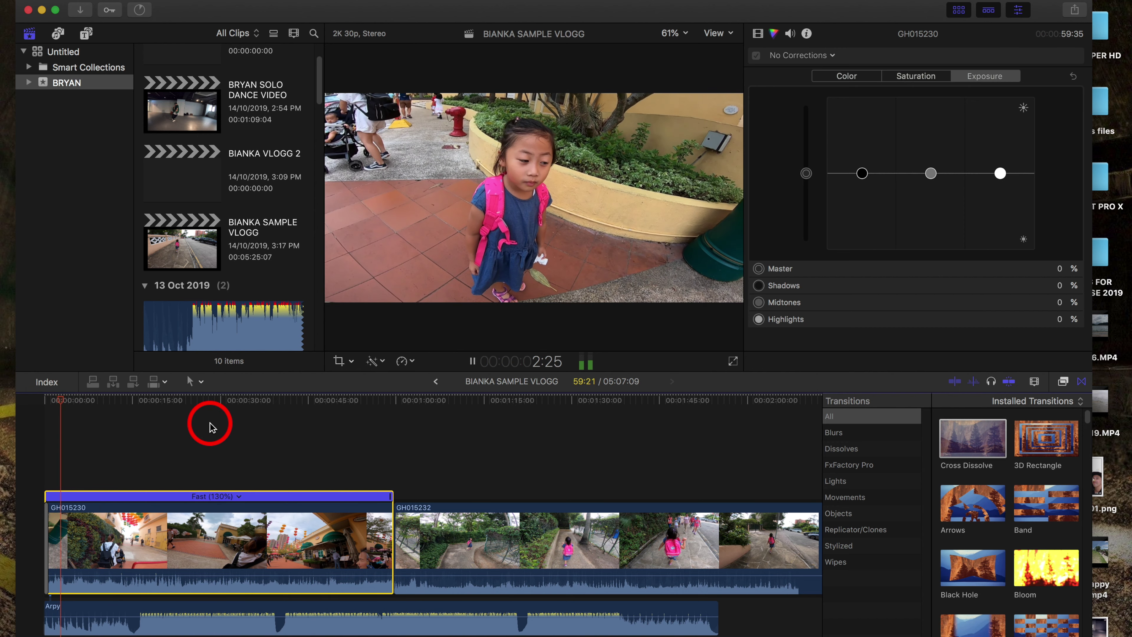
{"action": "key", "text": "space"}
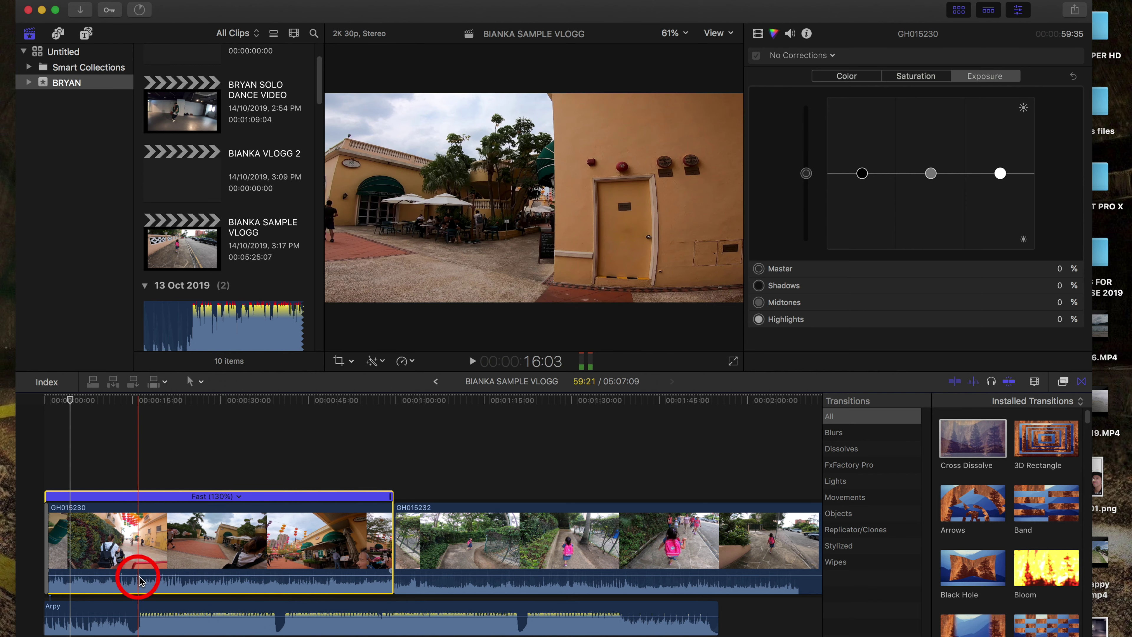
Lower the GH015230 clip's own audio to silence and play back the result with the music.
{"action": "left_click_drag", "start_coordinate": [171, 577], "coordinate": [166, 595]}
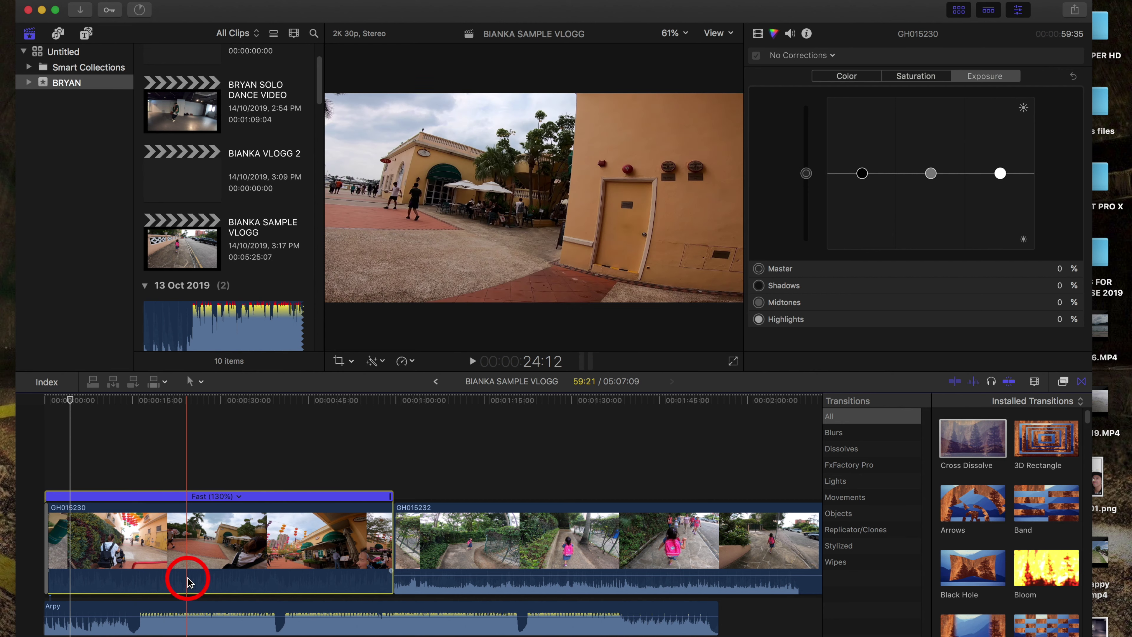
{"action": "key", "text": "space"}
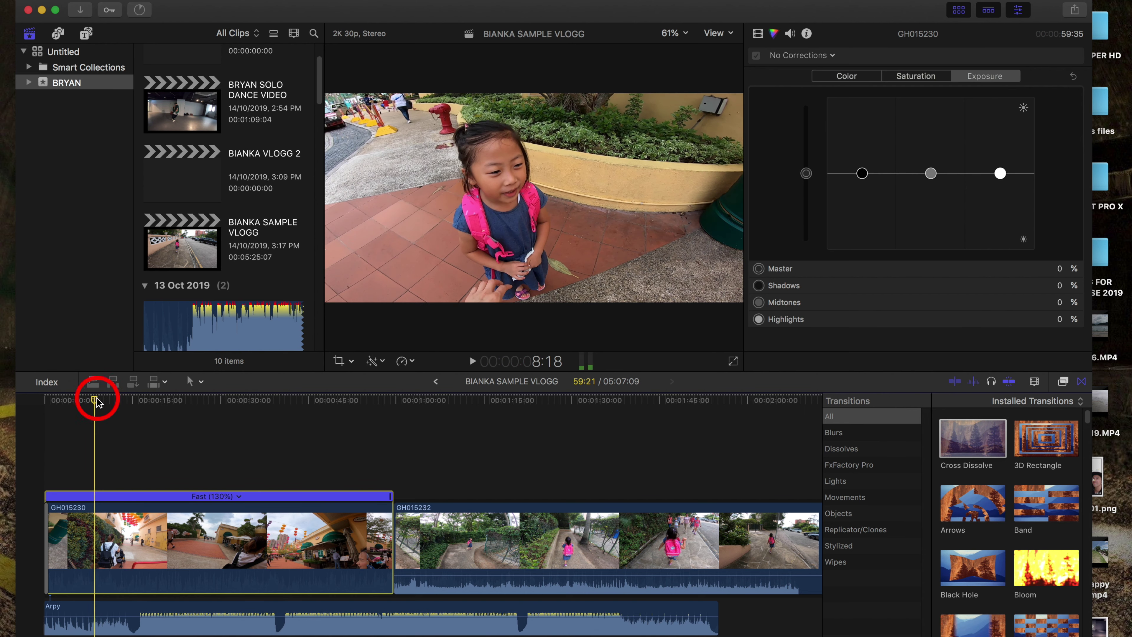
{"action": "left_click_drag", "start_coordinate": [96, 400], "coordinate": [44, 405]}
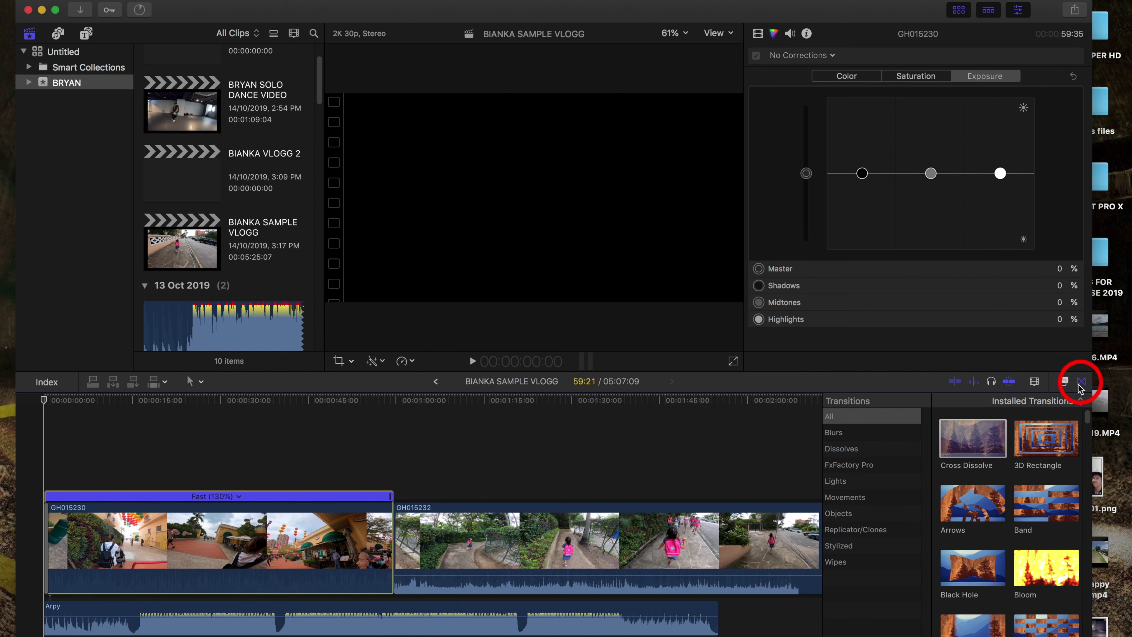
Add the Zoom transition between the GH015230 and GH015232 clips, allowing the media to overlap to create it.
{"action": "scroll", "coordinate": [1010, 526], "scroll_direction": "down", "scroll_amount": 6}
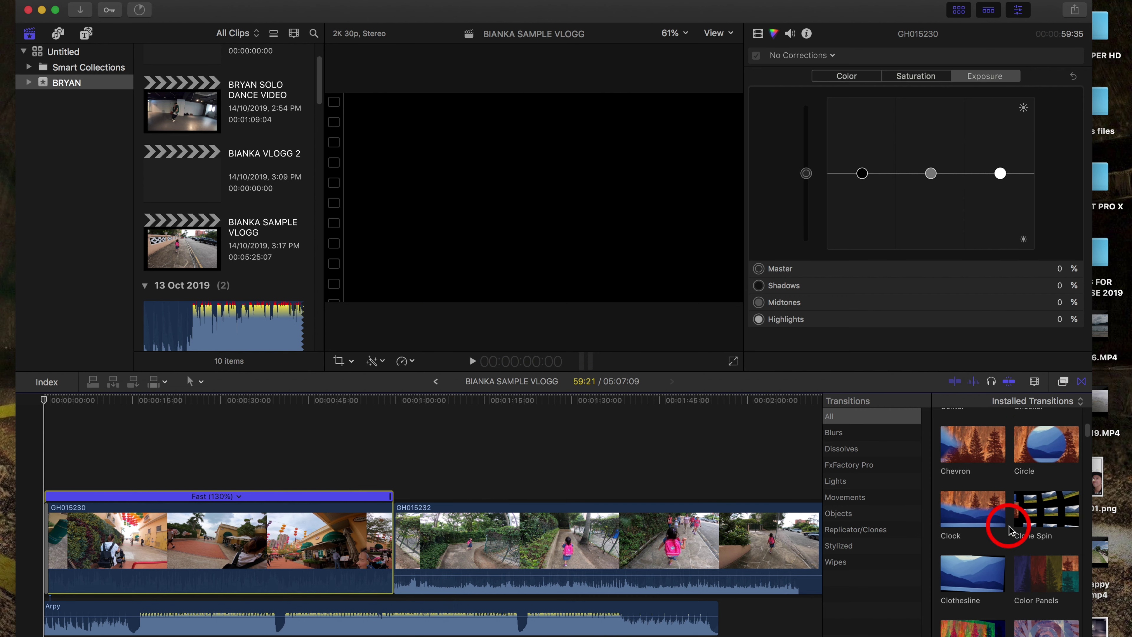
{"action": "scroll", "coordinate": [1009, 526], "scroll_direction": "down", "scroll_amount": 6}
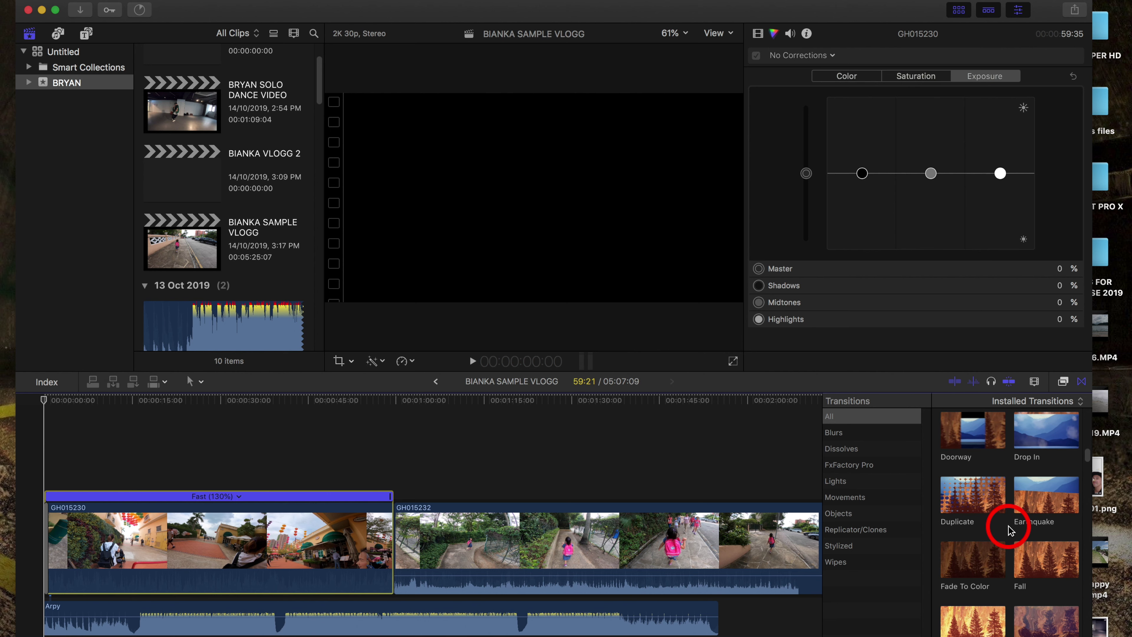
{"action": "scroll", "coordinate": [1009, 526], "scroll_direction": "down", "scroll_amount": 6}
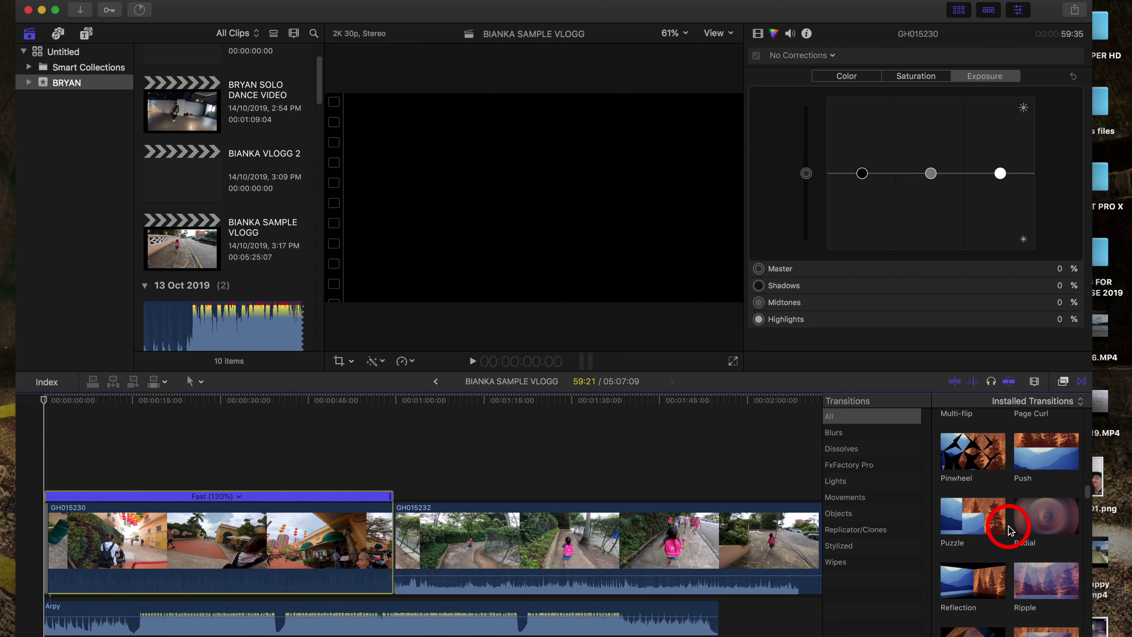
{"action": "scroll", "coordinate": [1008, 526], "scroll_direction": "down", "scroll_amount": 6}
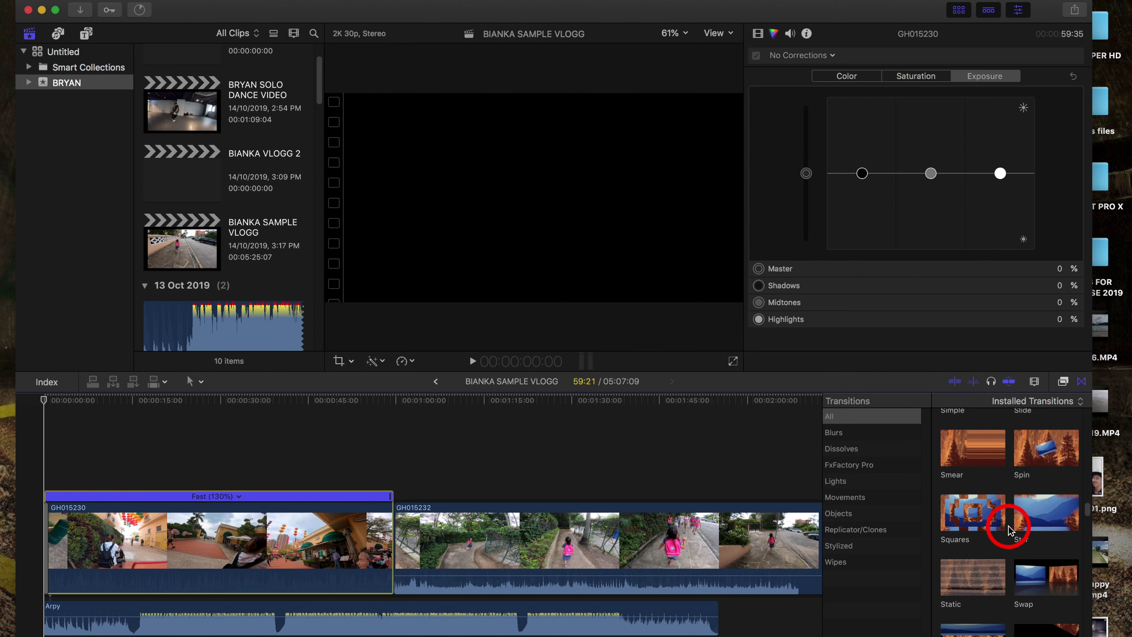
{"action": "scroll", "coordinate": [1008, 525], "scroll_direction": "down", "scroll_amount": 4}
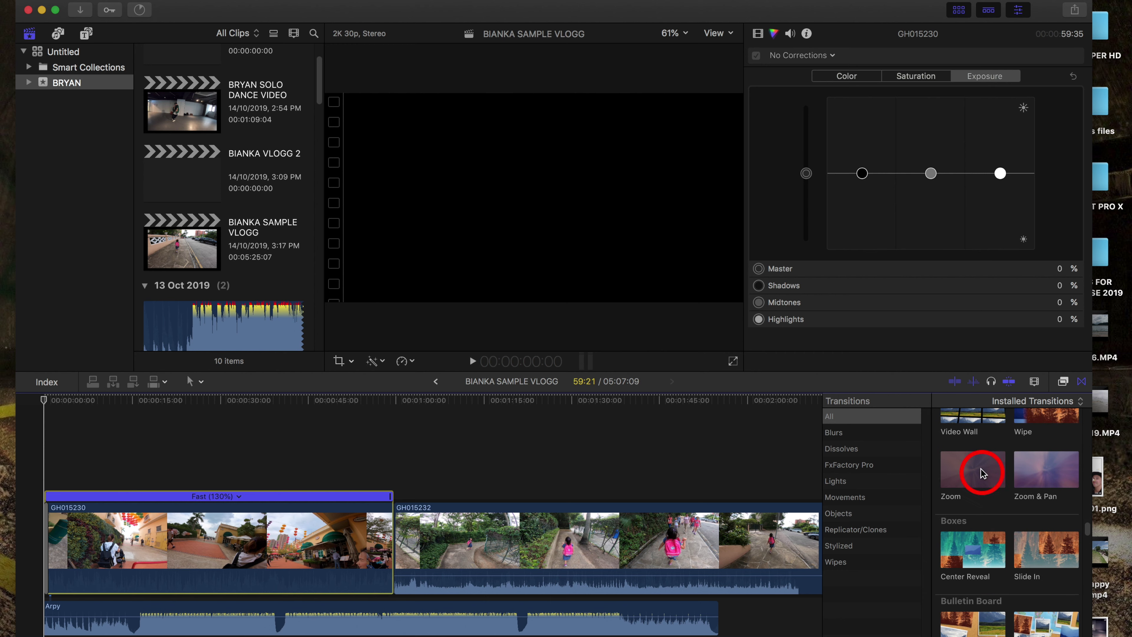
{"action": "left_click_drag", "start_coordinate": [980, 469], "coordinate": [394, 531]}
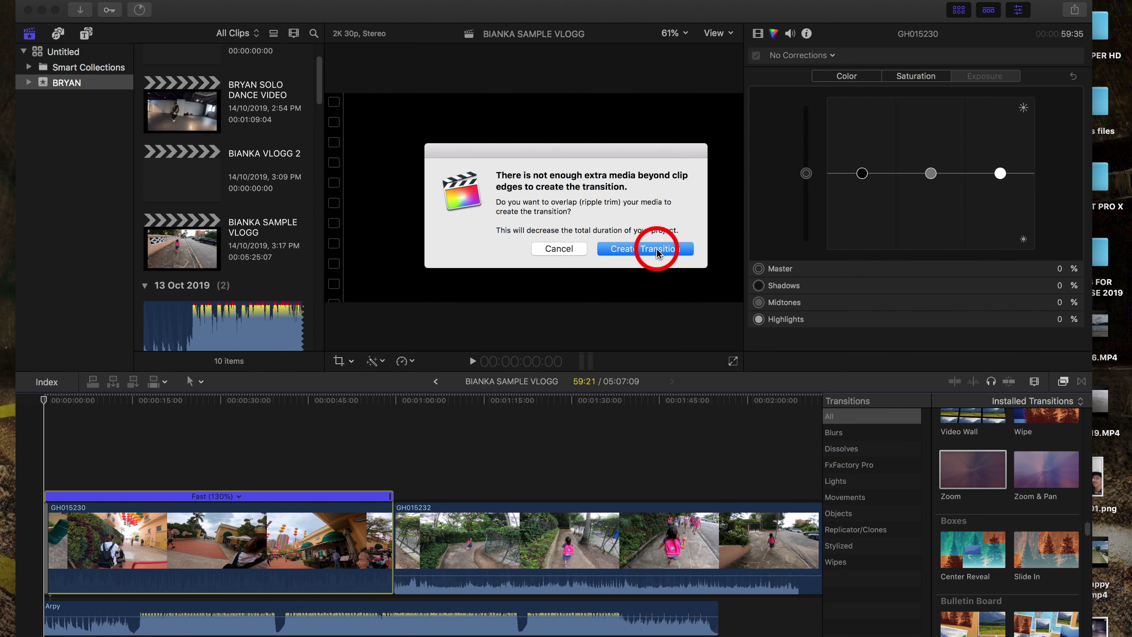
{"action": "left_click", "coordinate": [657, 250]}
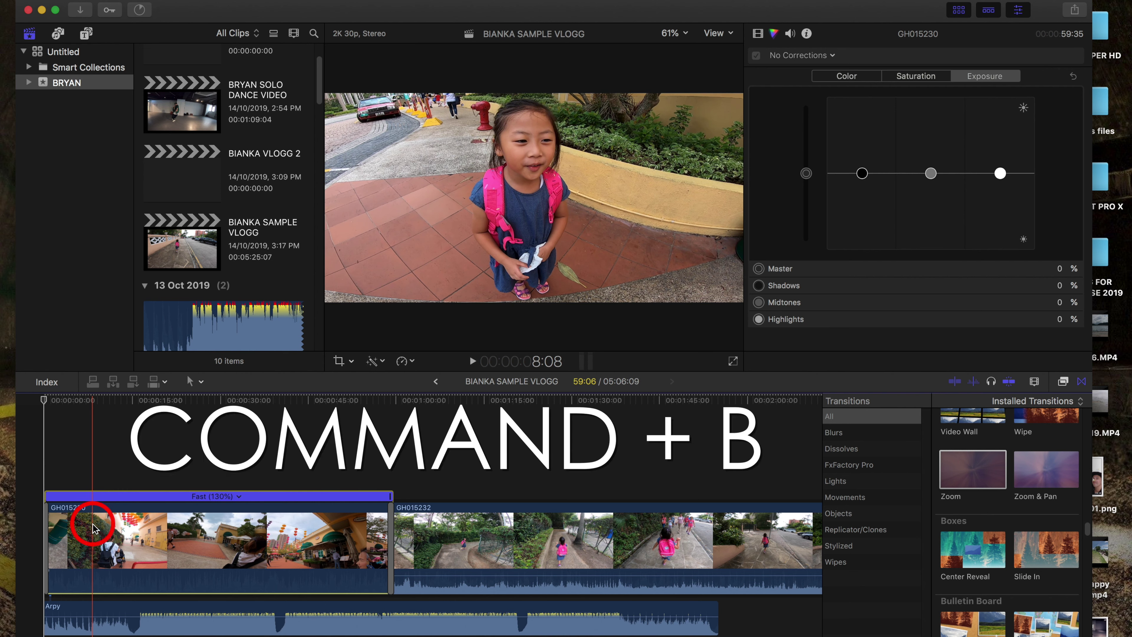
Split the GH015230 clip at 8:08 and delete the part after the cut.
{"action": "key", "text": "super+b"}
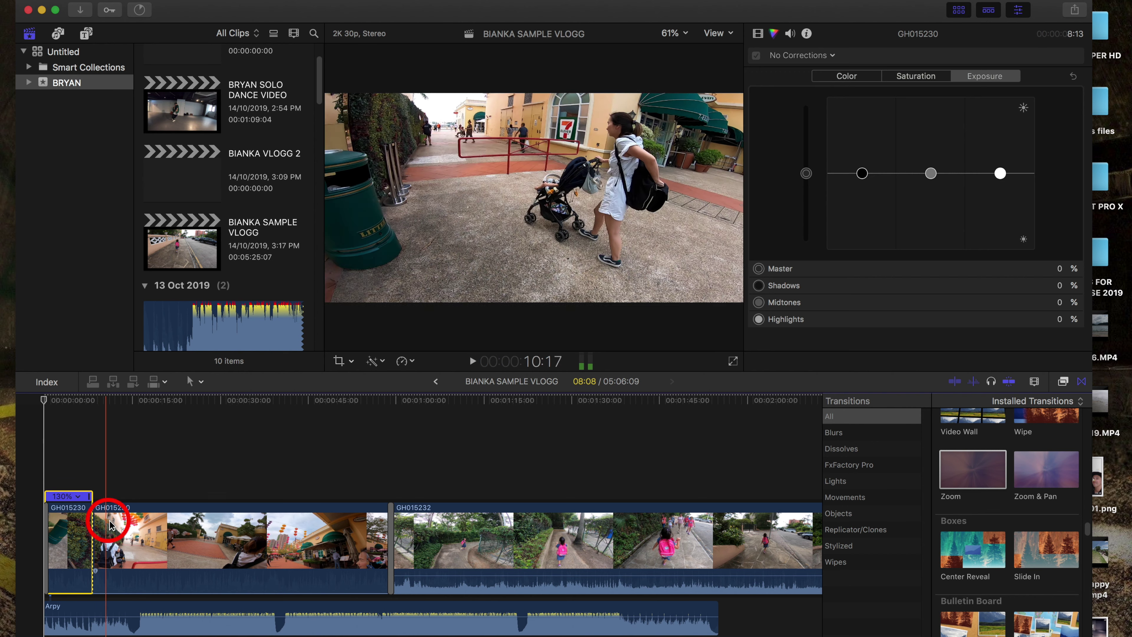
{"action": "left_click", "coordinate": [188, 538]}
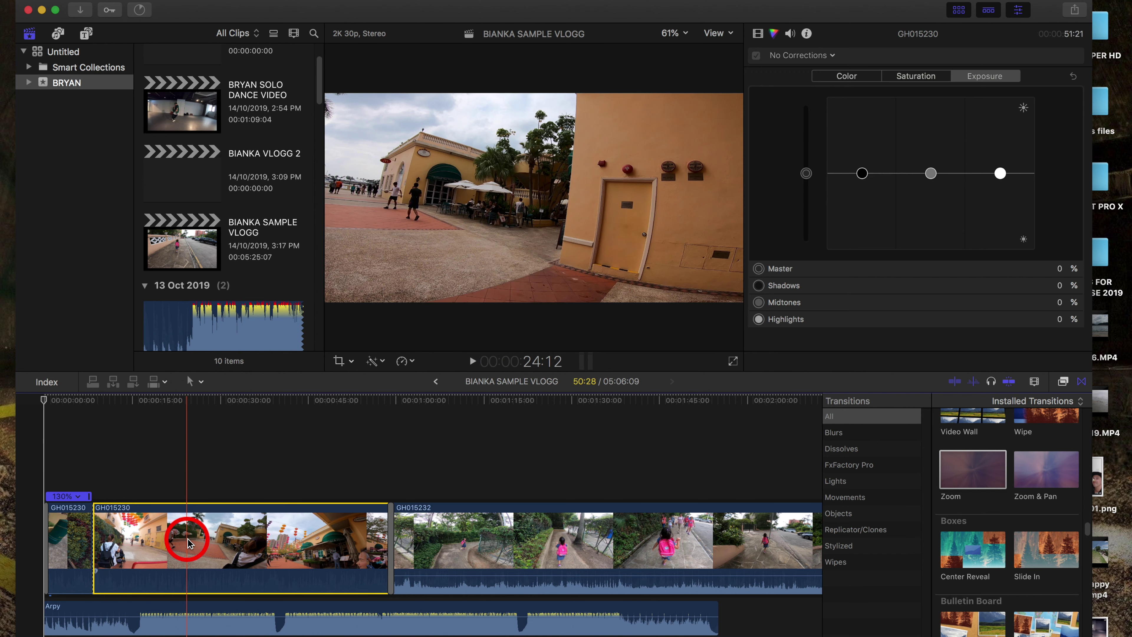
{"action": "key", "text": "Delete"}
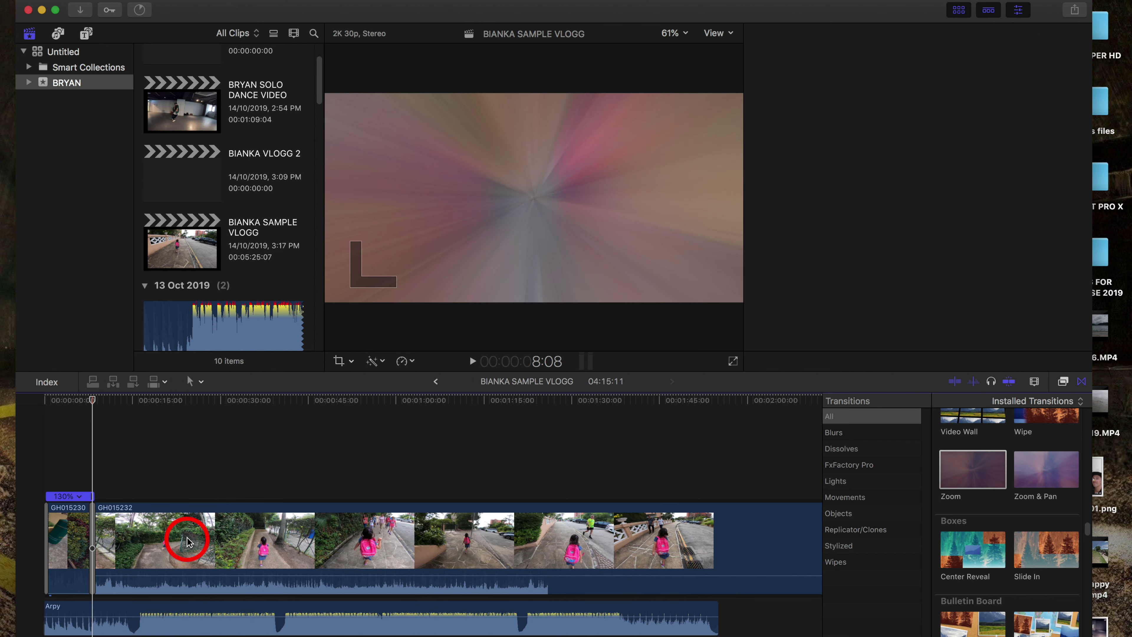
Play the shortened edit from the start of the timeline through the Zoom transition into the GH015232 clip.
{"action": "left_click", "coordinate": [80, 418]}
{"action": "left_click", "coordinate": [51, 403]}
{"action": "left_click", "coordinate": [45, 404]}
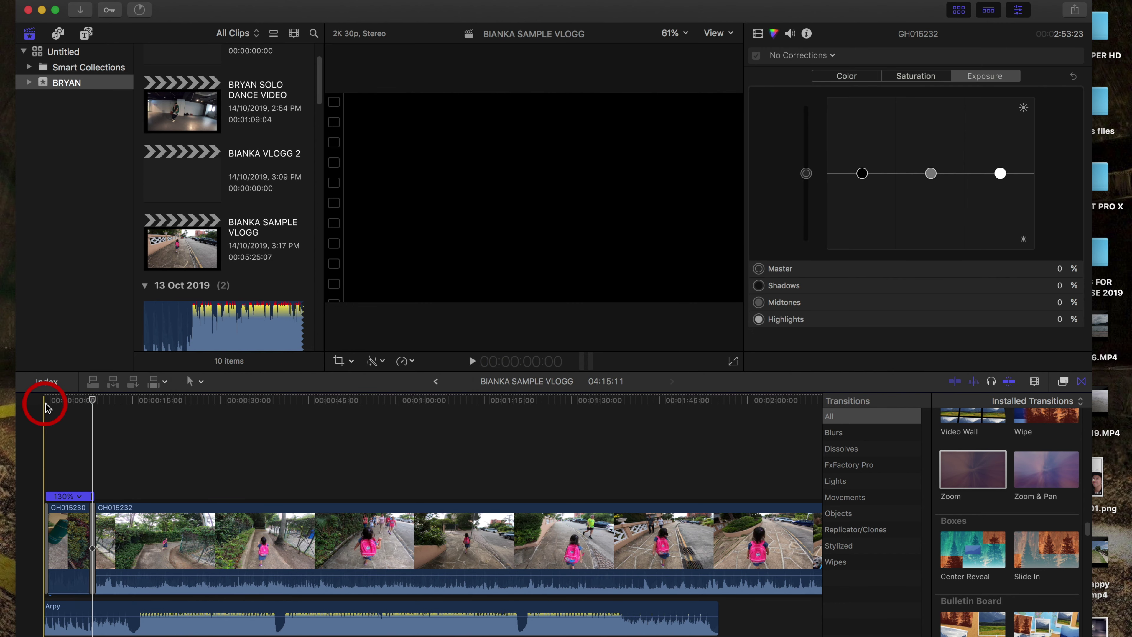
{"action": "key", "text": "space"}
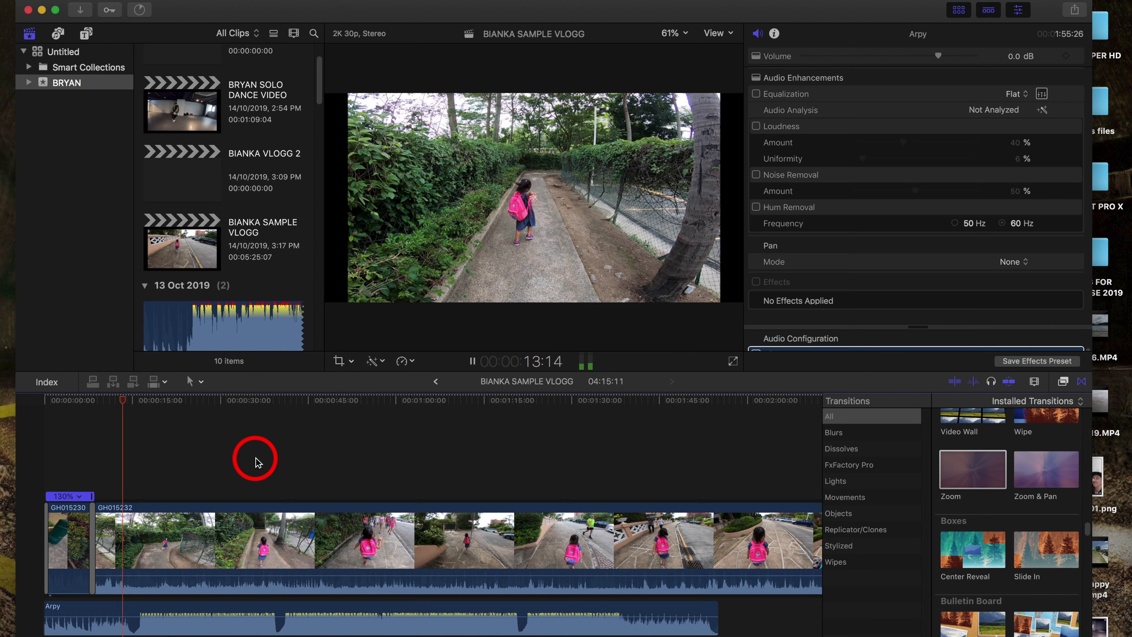
{"action": "key", "text": "space"}
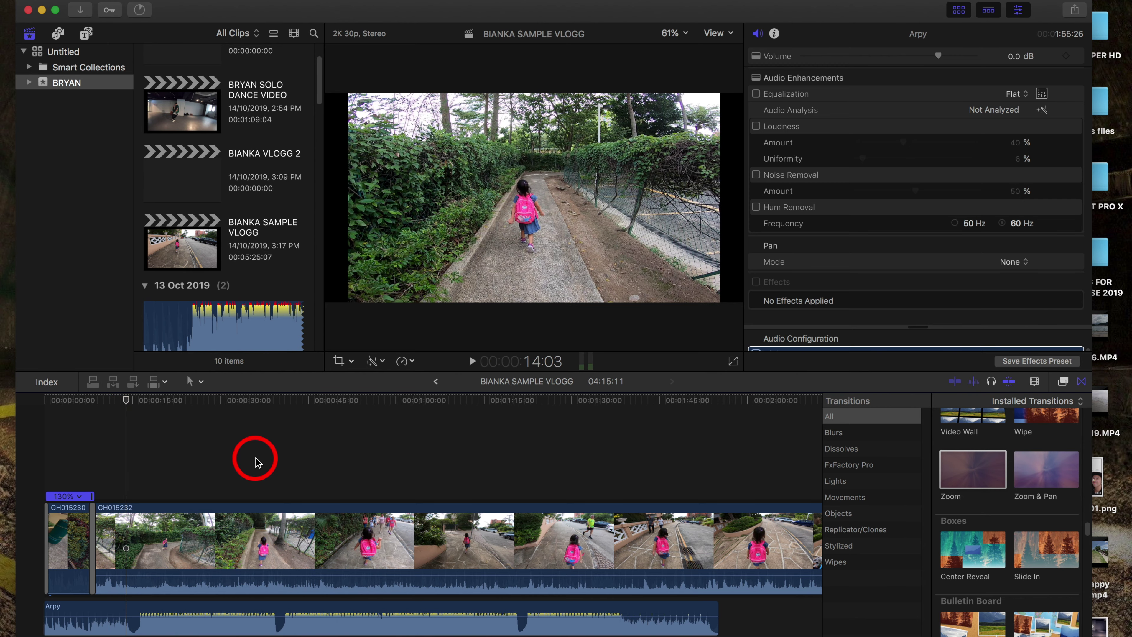
Split the GH015232 clip at 20:14 and delete the part after the cut.
{"action": "key", "text": "ctrl+super+e"}
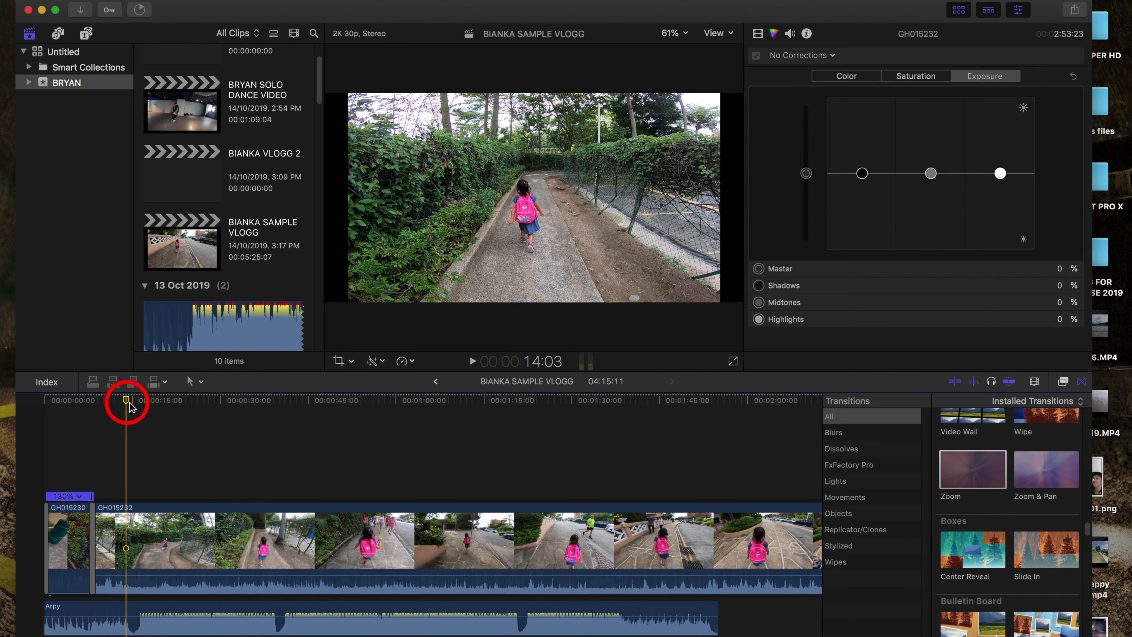
{"action": "left_click_drag", "start_coordinate": [129, 405], "coordinate": [165, 422]}
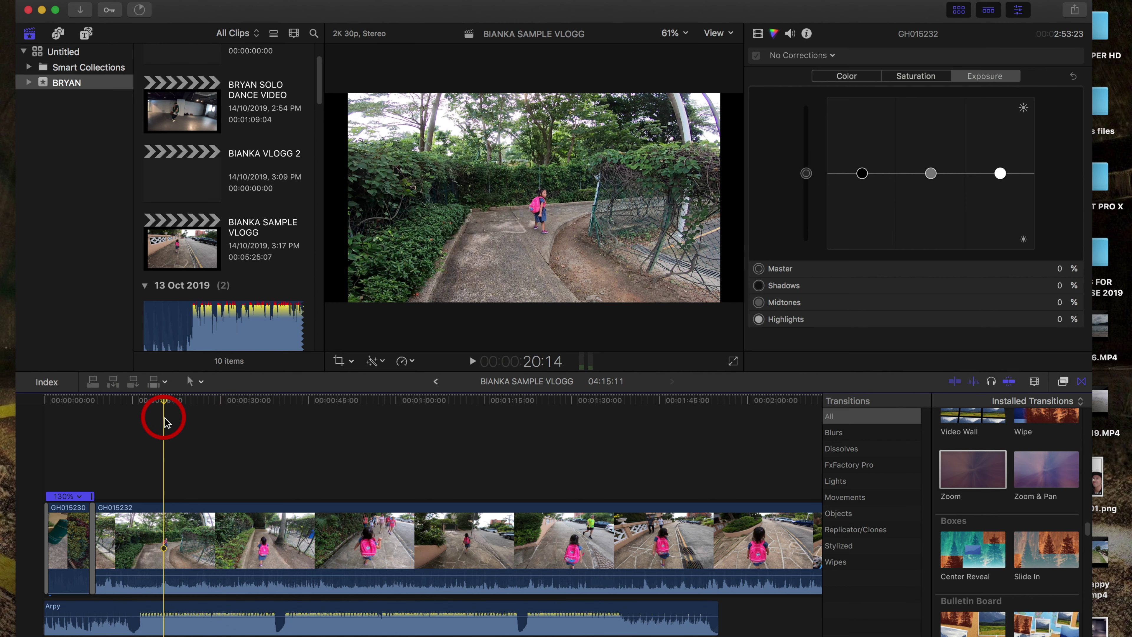
{"action": "left_click", "coordinate": [164, 535]}
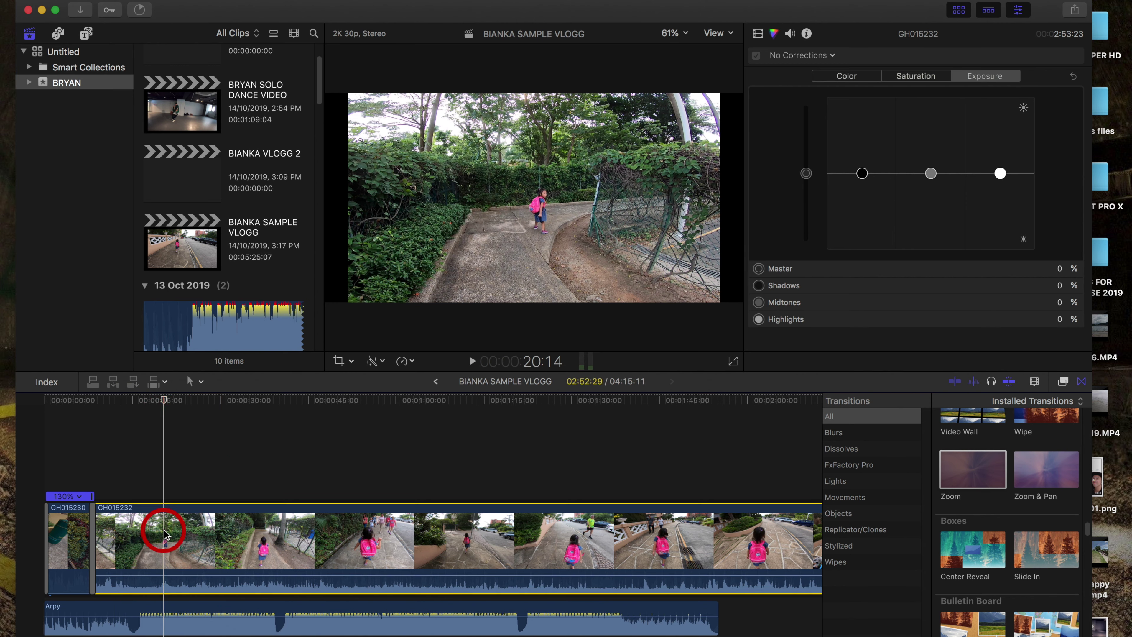
{"action": "key", "text": "super+b"}
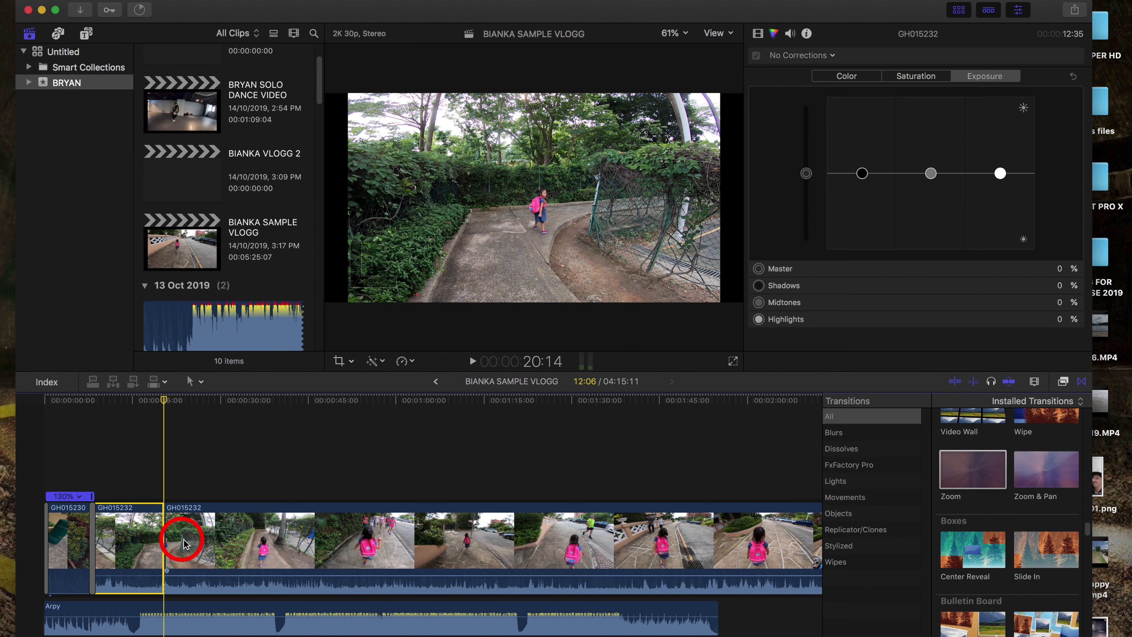
{"action": "left_click", "coordinate": [289, 542]}
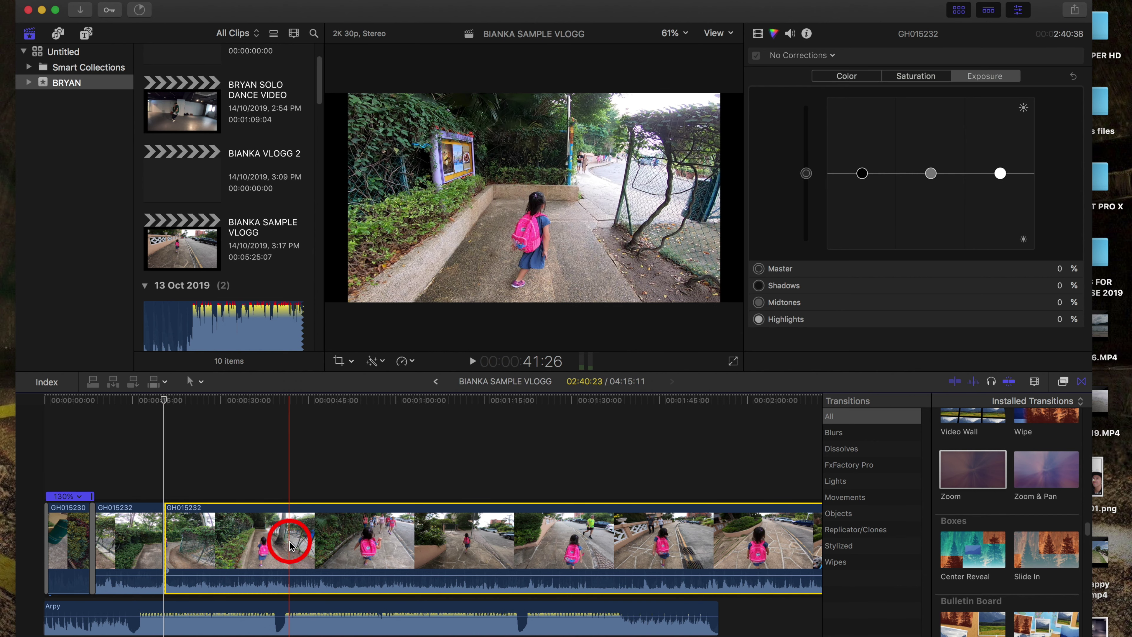
{"action": "key", "text": "Delete"}
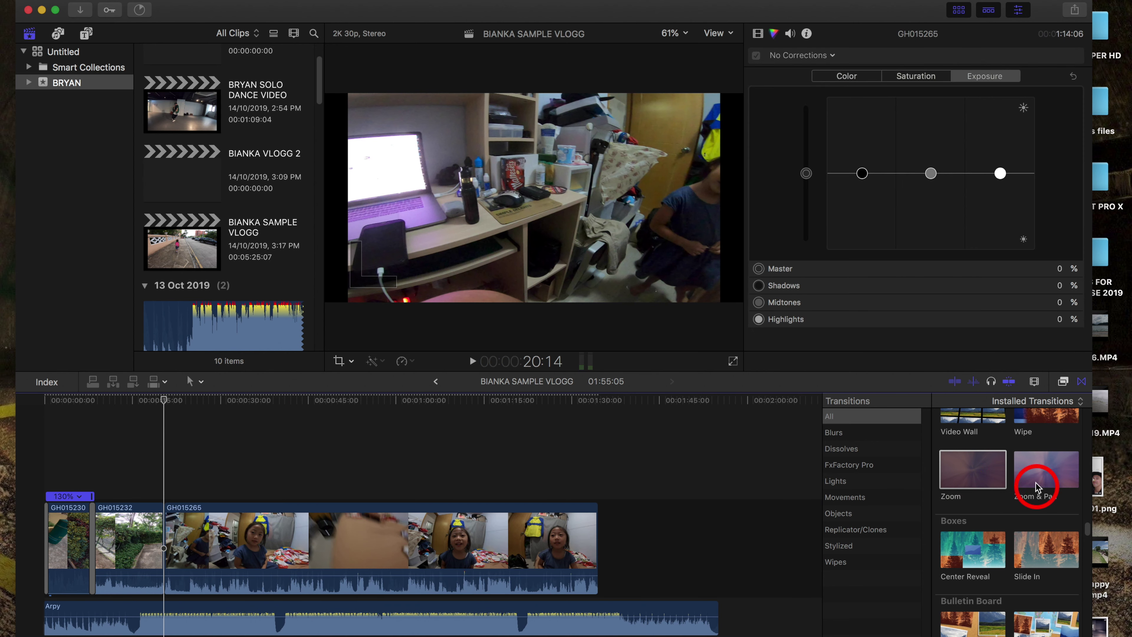
Add the Zoom transition between the GH015232 and GH015265 clips, allowing the media to overlap to create it.
{"action": "left_click_drag", "start_coordinate": [989, 473], "coordinate": [167, 530]}
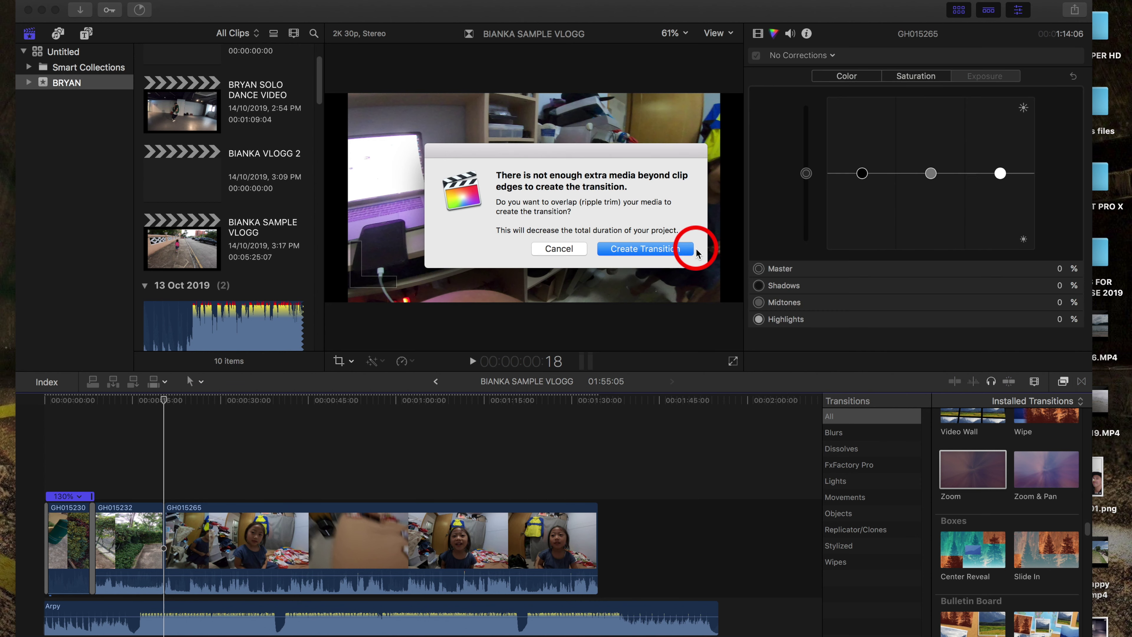
{"action": "left_click", "coordinate": [674, 249]}
Split the GH015265 clip at 1:18:25 and delete the part before the cut.
{"action": "left_click_drag", "start_coordinate": [384, 435], "coordinate": [505, 438]}
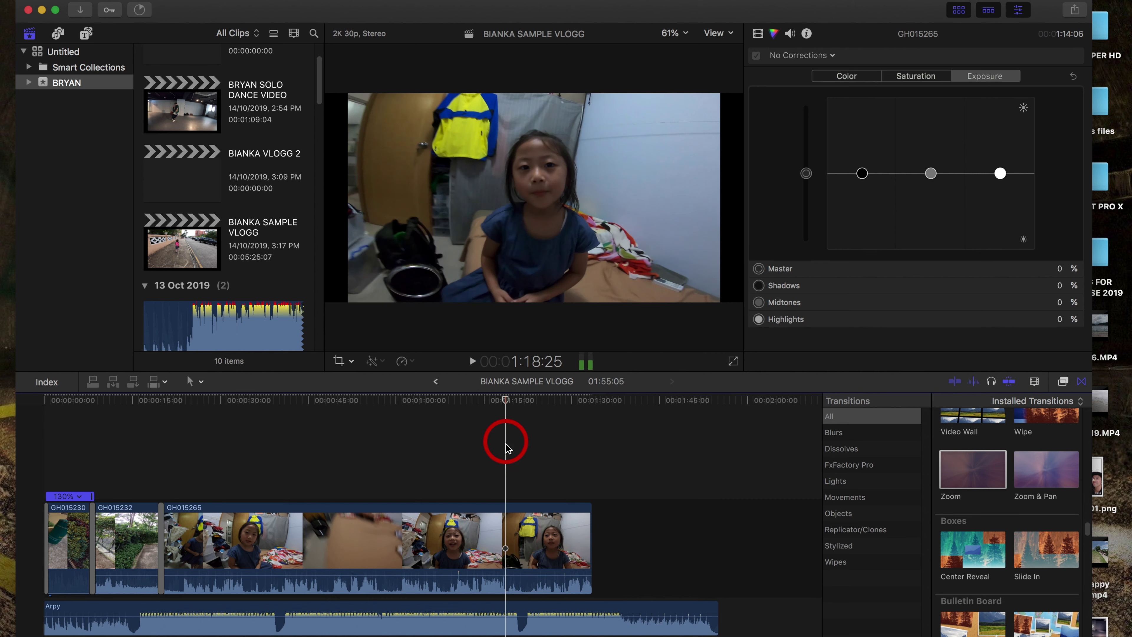
{"action": "left_click", "coordinate": [505, 506]}
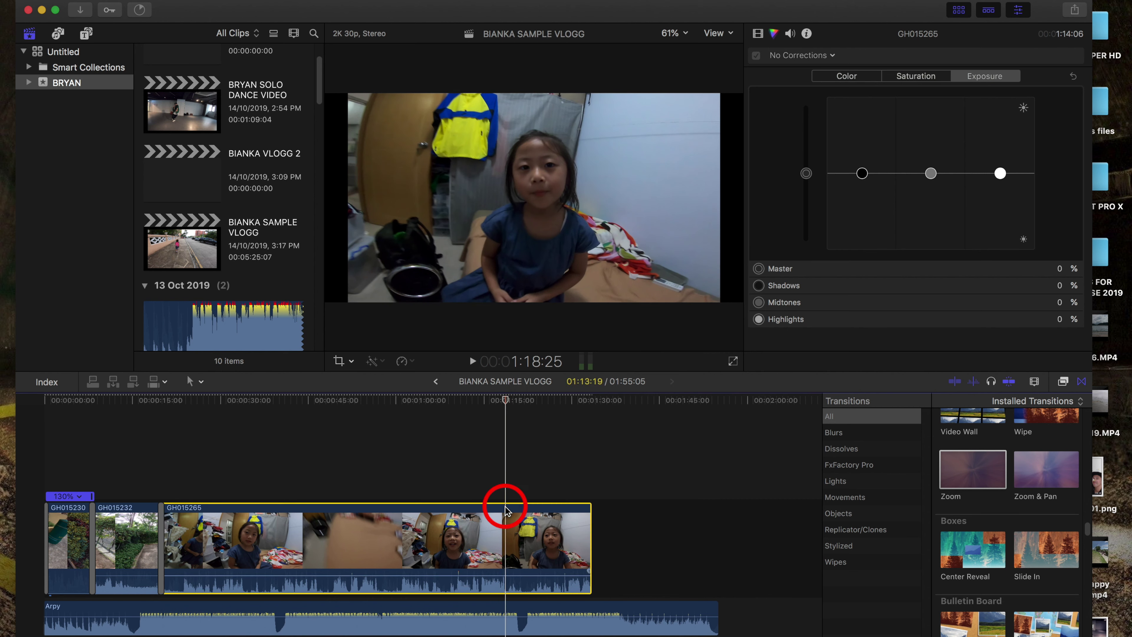
{"action": "key", "text": "super+b"}
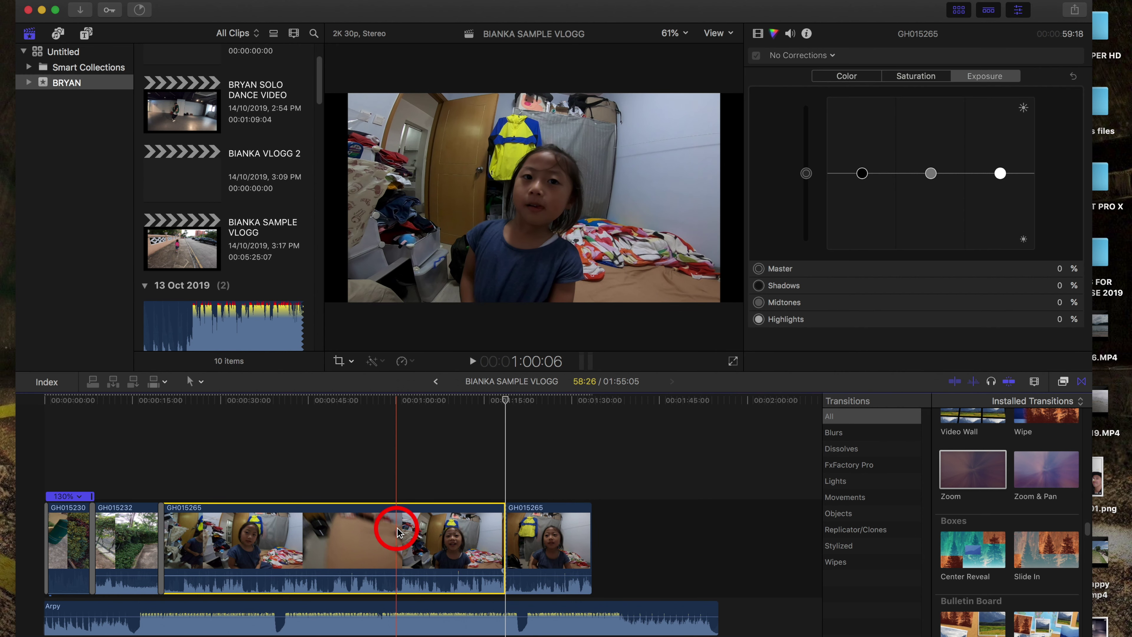
{"action": "key", "text": "Delete"}
Play the edit from 19:14 through the Zoom transition into the shortened GH015265 clip.
{"action": "key", "text": "super+6"}
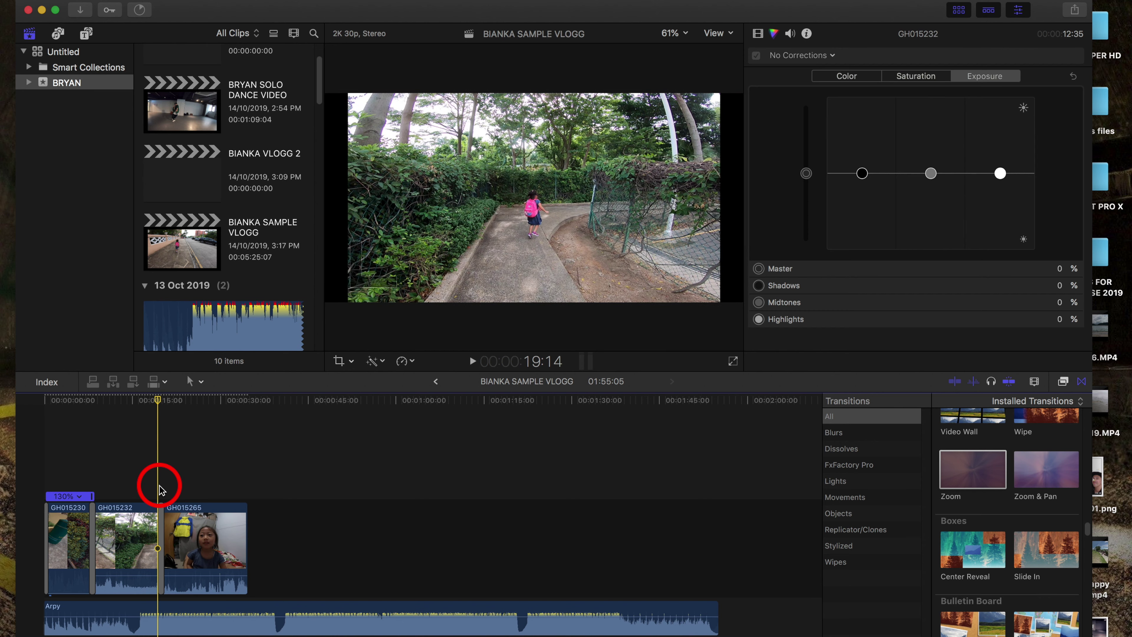
{"action": "key", "text": "space"}
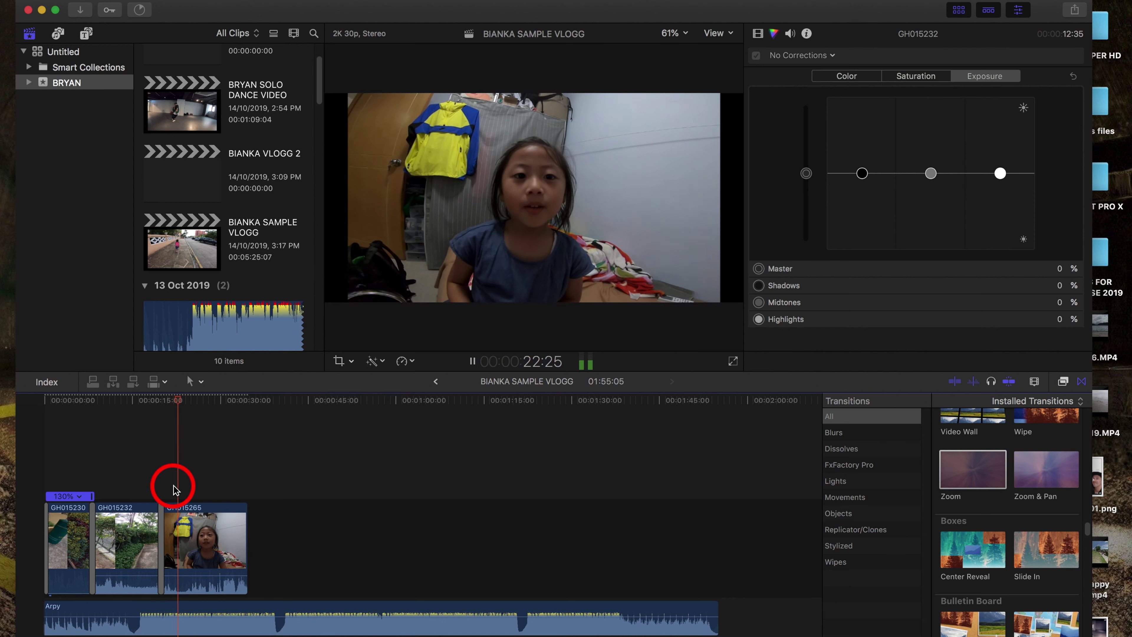
{"action": "key", "text": "space"}
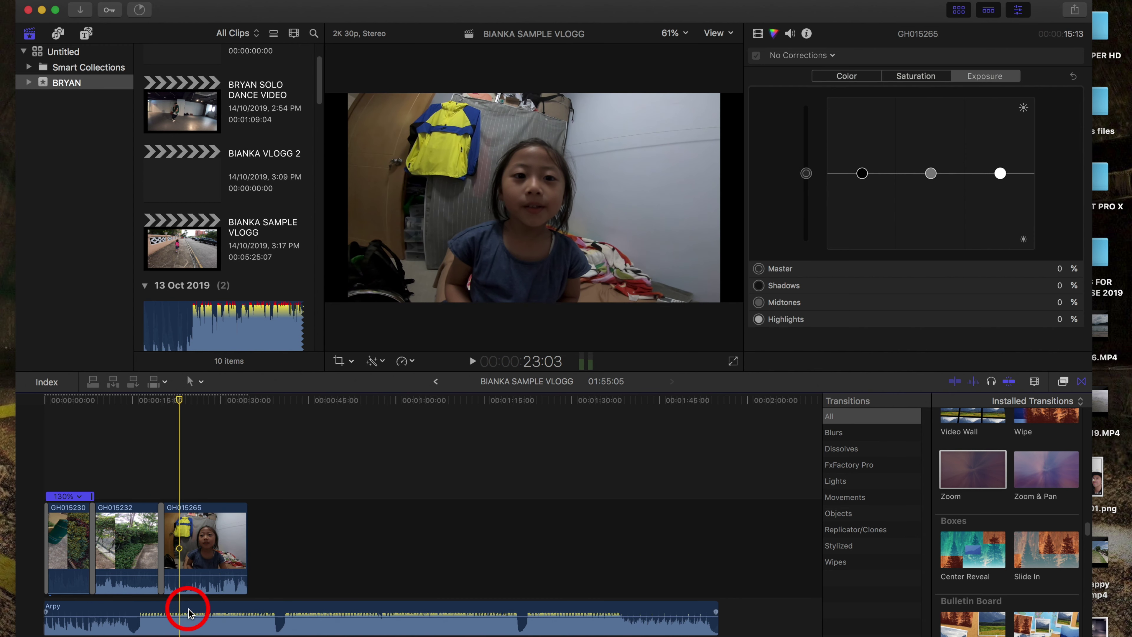
Split the Arpy music at 19:29 and lower the volume of the part after the cut to -14 dB.
{"action": "left_click", "coordinate": [189, 613]}
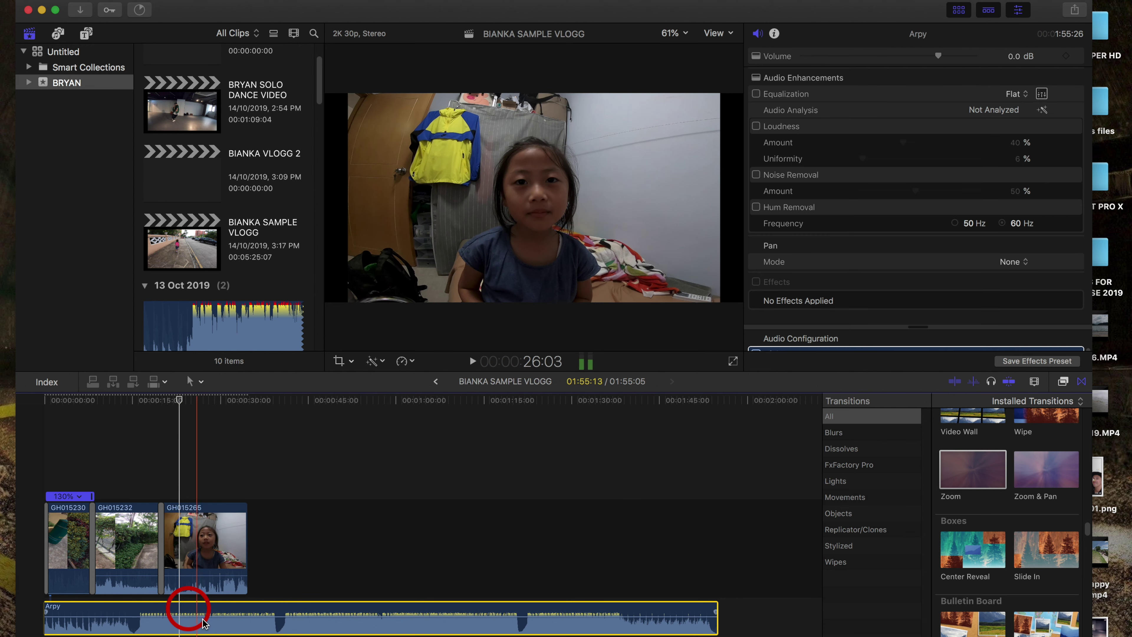
{"action": "mouse_move", "coordinate": [199, 619]}
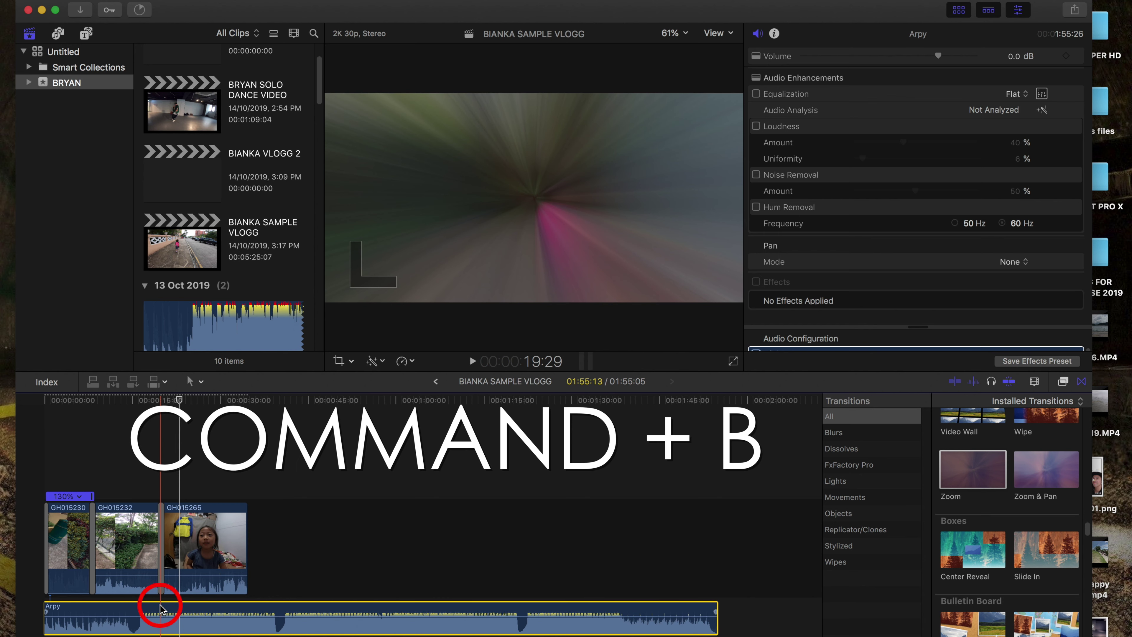
{"action": "key", "text": "cmd+b"}
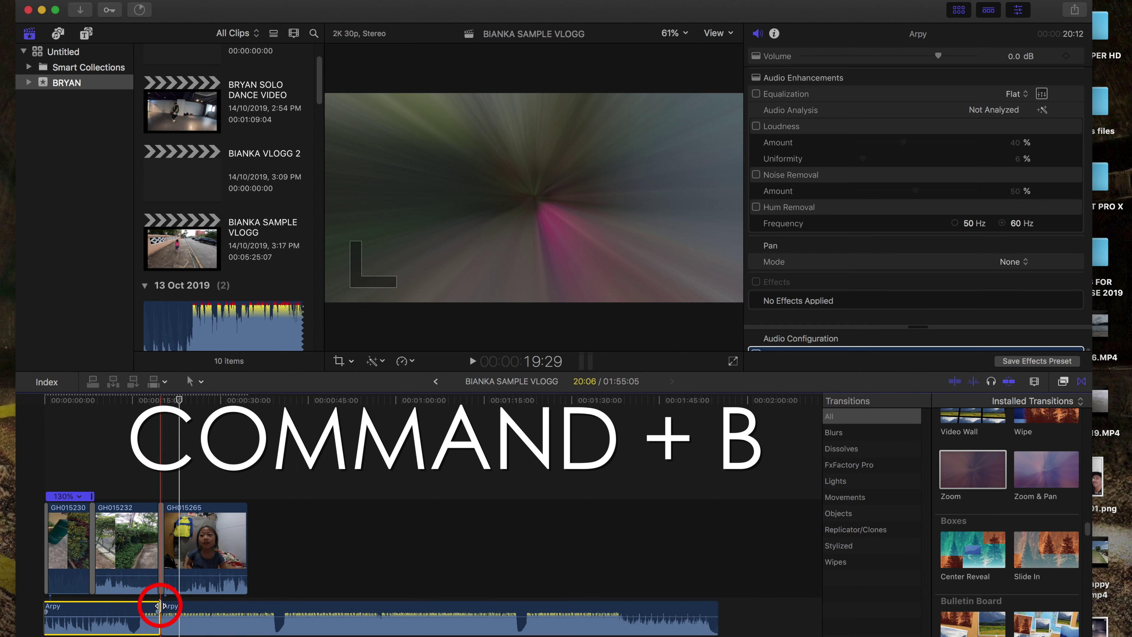
{"action": "left_click", "coordinate": [177, 609]}
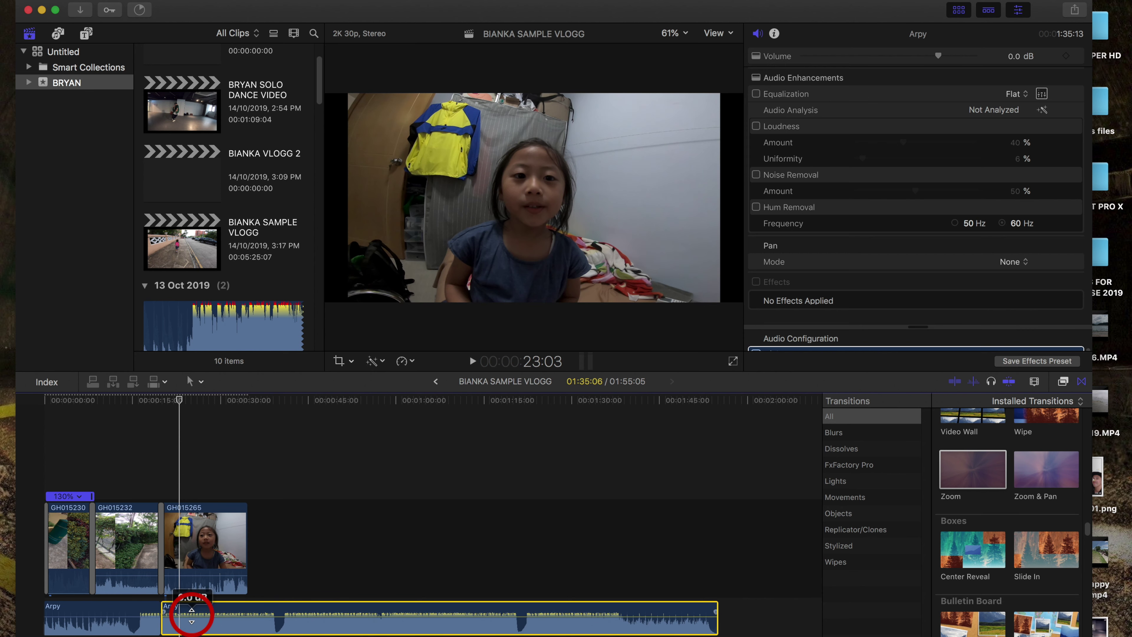
{"action": "left_click_drag", "start_coordinate": [192, 618], "coordinate": [193, 621]}
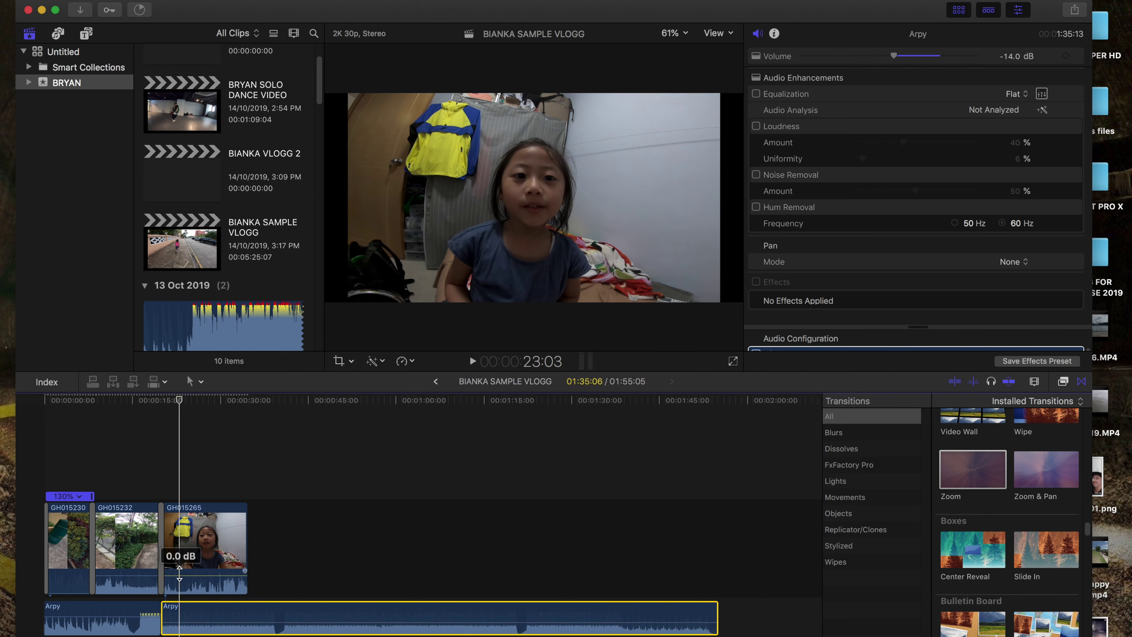
Play the edit from 19:14 to check the lowered music under the voice in the GH015265 clip.
{"action": "left_click_drag", "start_coordinate": [180, 572], "coordinate": [180, 571]}
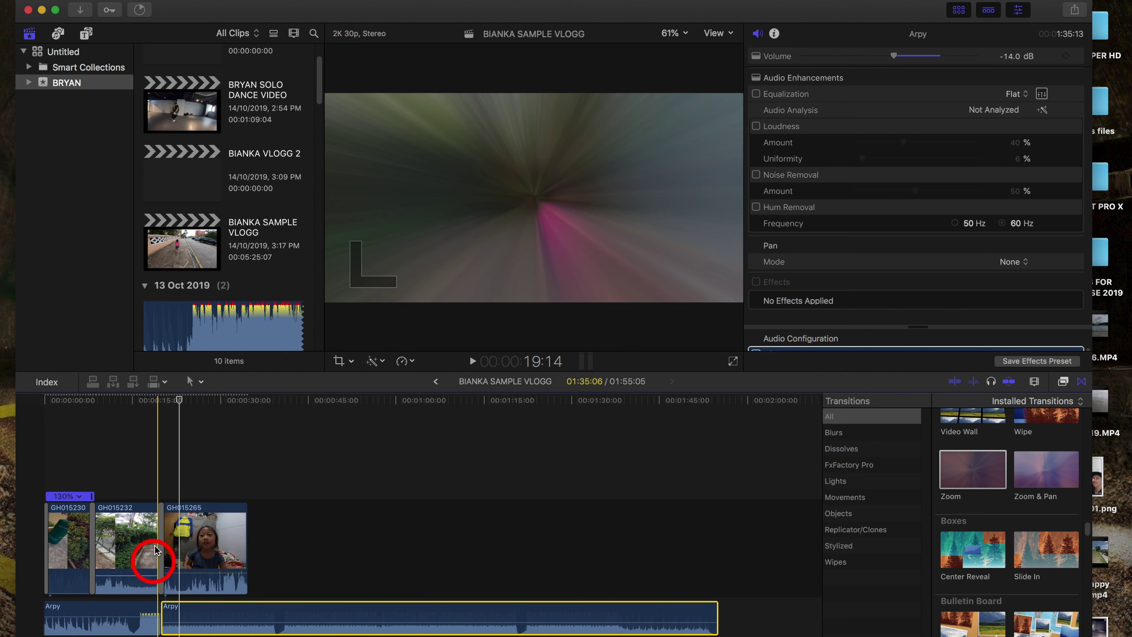
{"action": "left_click", "coordinate": [154, 479]}
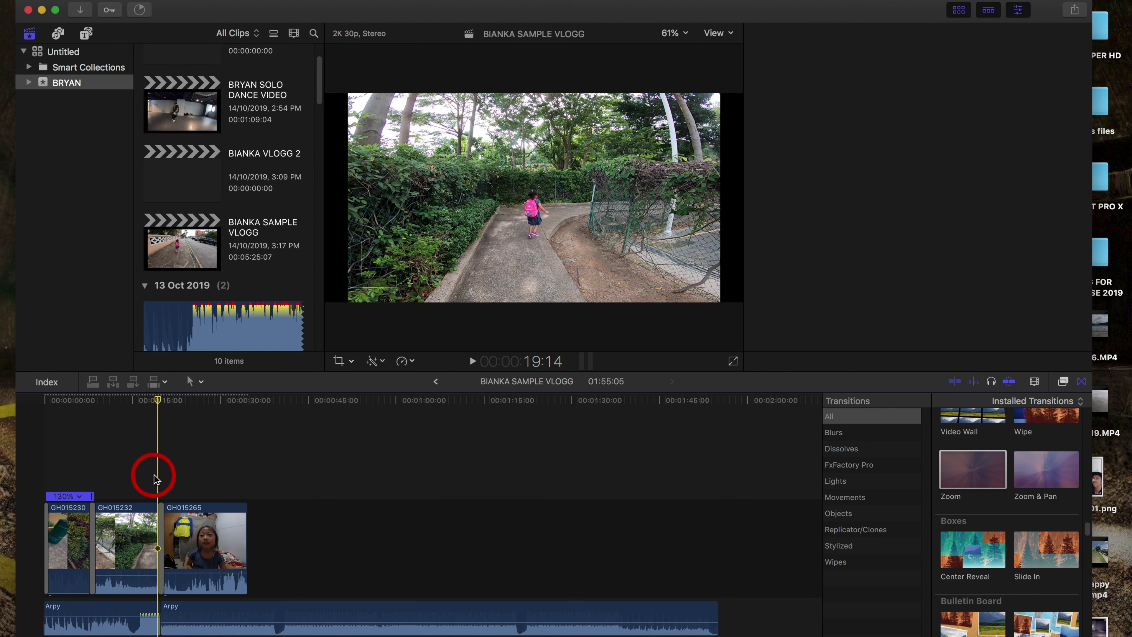
{"action": "key", "text": "space"}
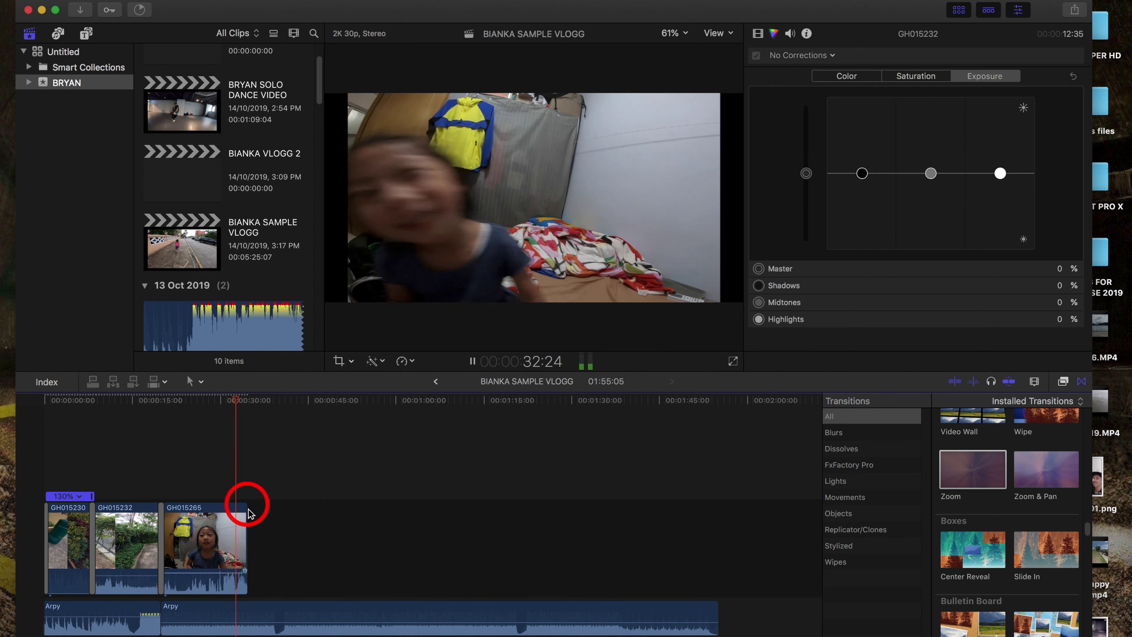
{"action": "key", "text": "space"}
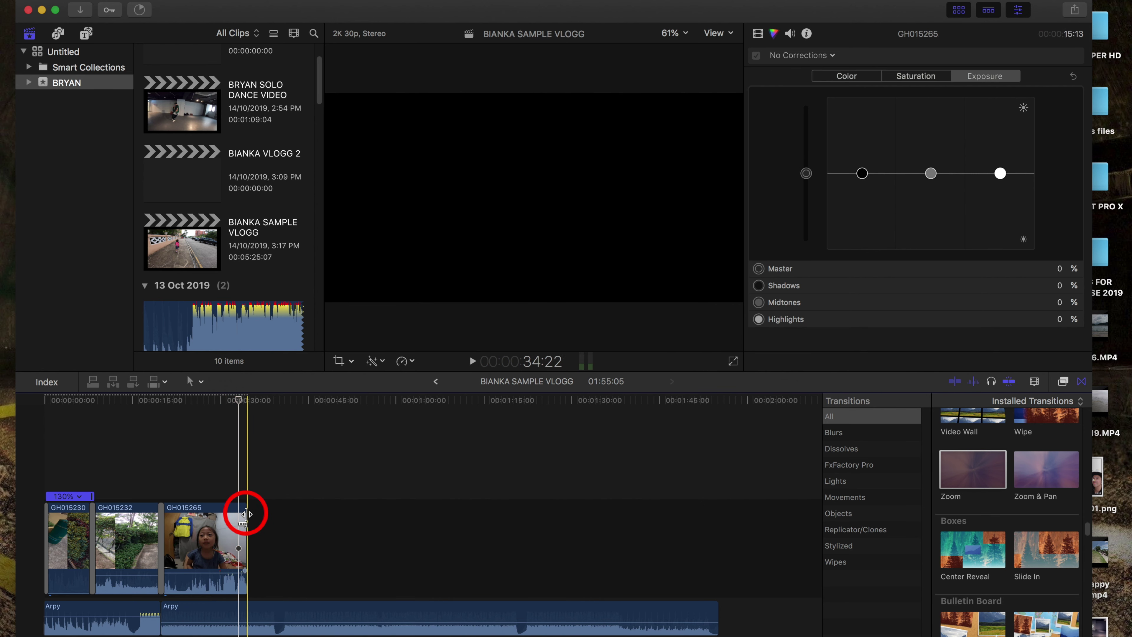
Trim the end of the GH015265 clip back to 33:09.
{"action": "left_click_drag", "start_coordinate": [245, 515], "coordinate": [252, 519]}
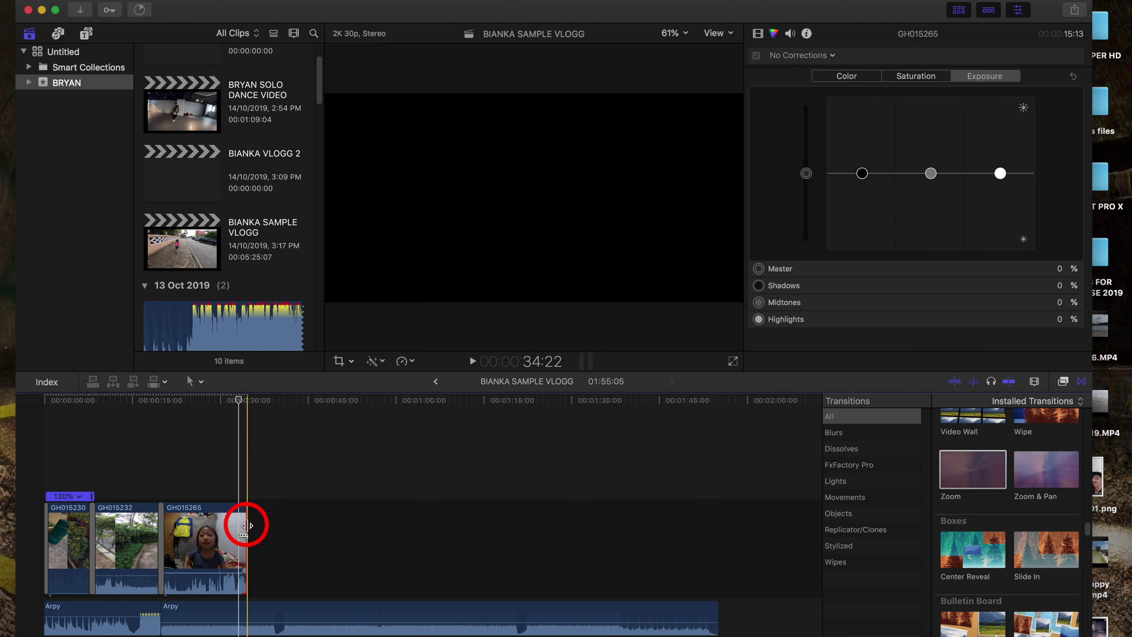
{"action": "left_click_drag", "start_coordinate": [247, 525], "coordinate": [238, 528]}
Lower the volume of the second Arpy music segment to -21 dB.
{"action": "mouse_move", "coordinate": [215, 622]}
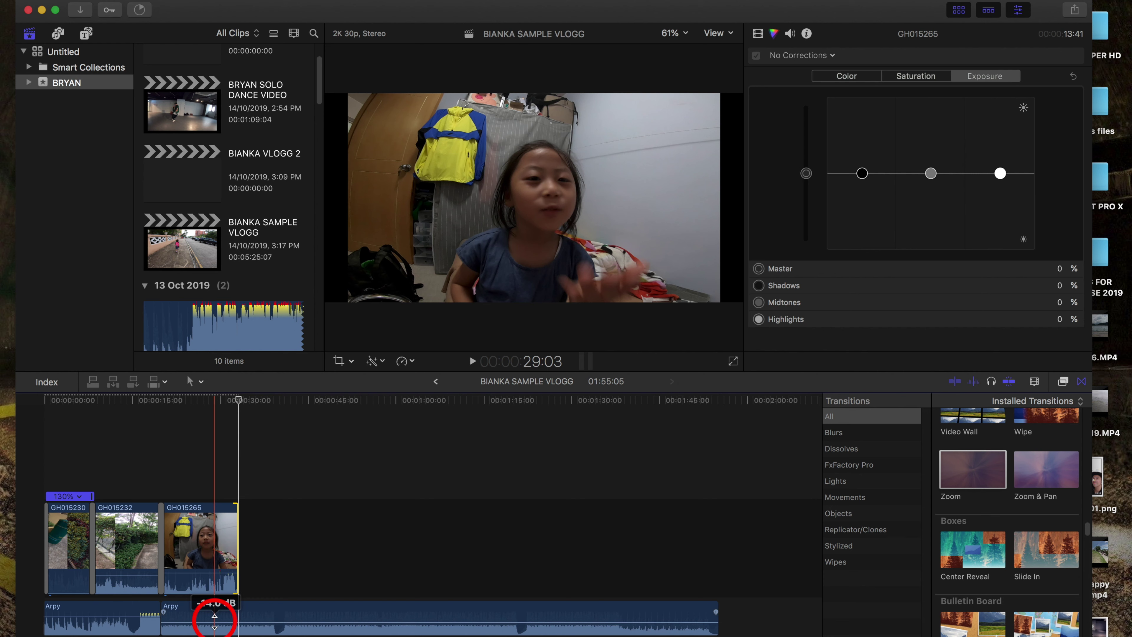
{"action": "key", "text": "s"}
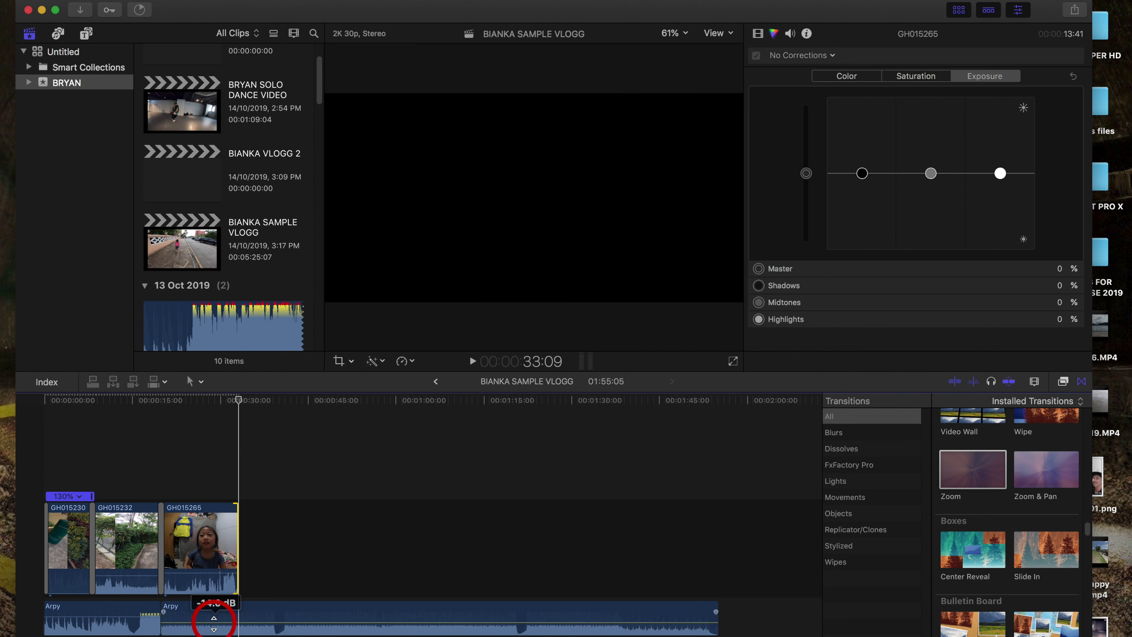
{"action": "left_click_drag", "start_coordinate": [214, 622], "coordinate": [215, 623]}
{"action": "key", "text": "s"}
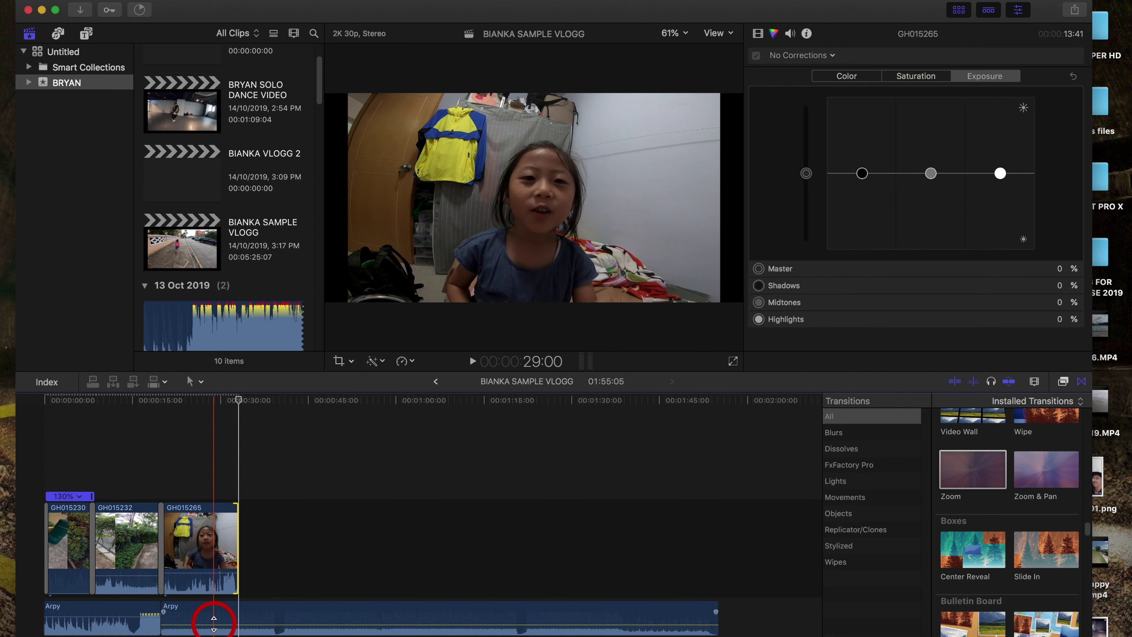
{"action": "left_click", "coordinate": [222, 618]}
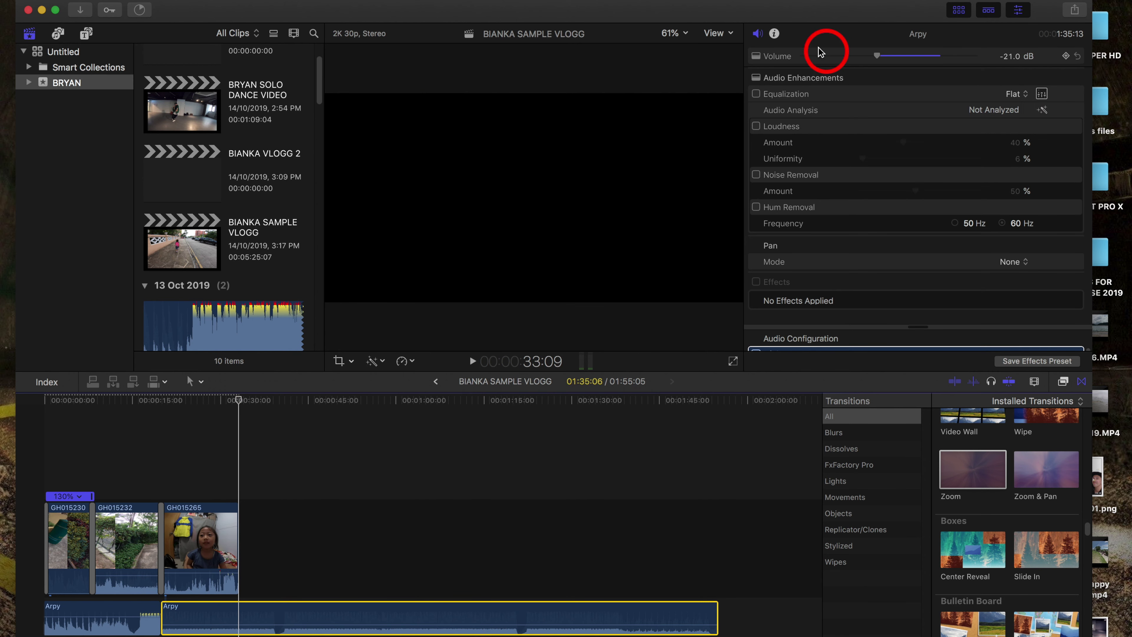
{"action": "left_click", "coordinate": [1010, 59]}
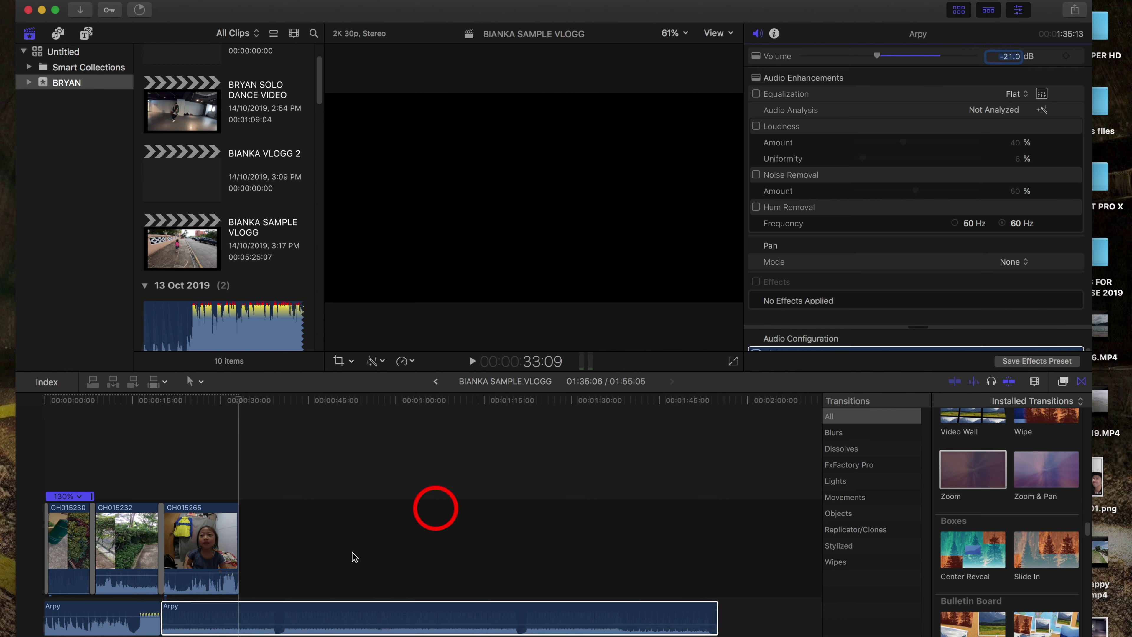
Split the Arpy music at 33:09, then delete the part after the cut and the empty gap following the GH015265 clip.
{"action": "left_click", "coordinate": [263, 614]}
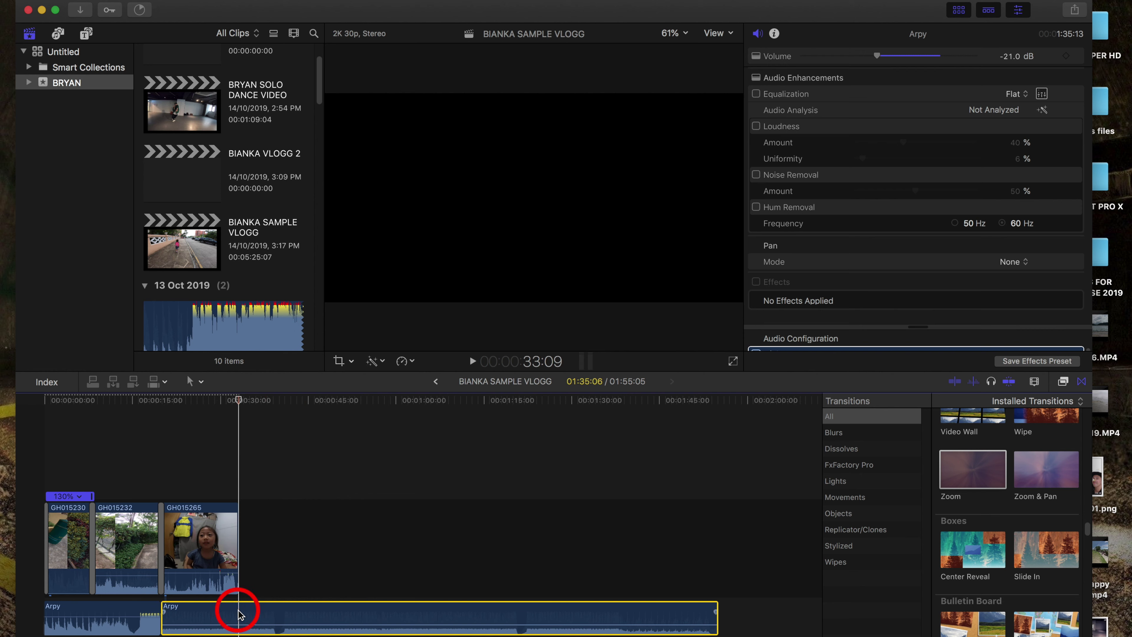
{"action": "key", "text": "super+b"}
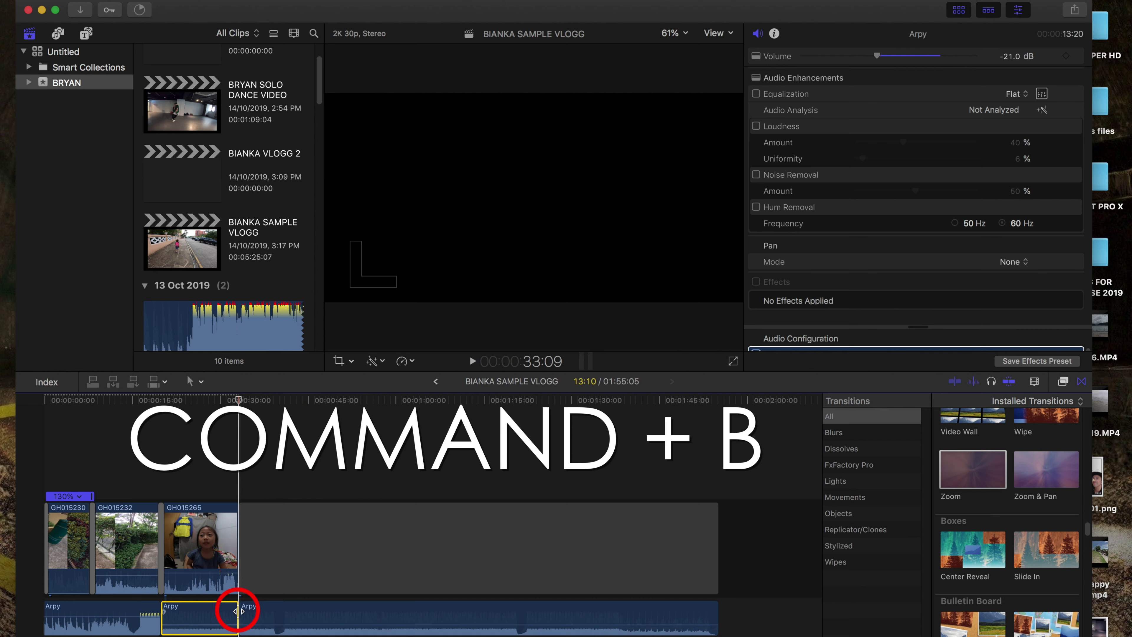
{"action": "key", "text": "Delete"}
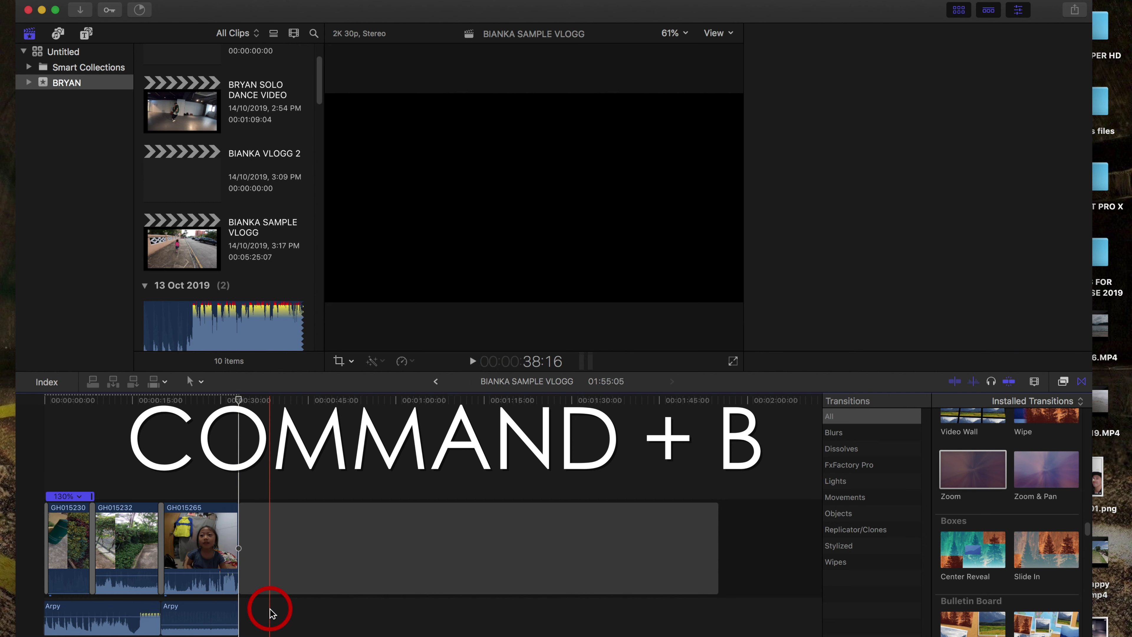
{"action": "left_click", "coordinate": [297, 554]}
{"action": "key", "text": "Delete"}
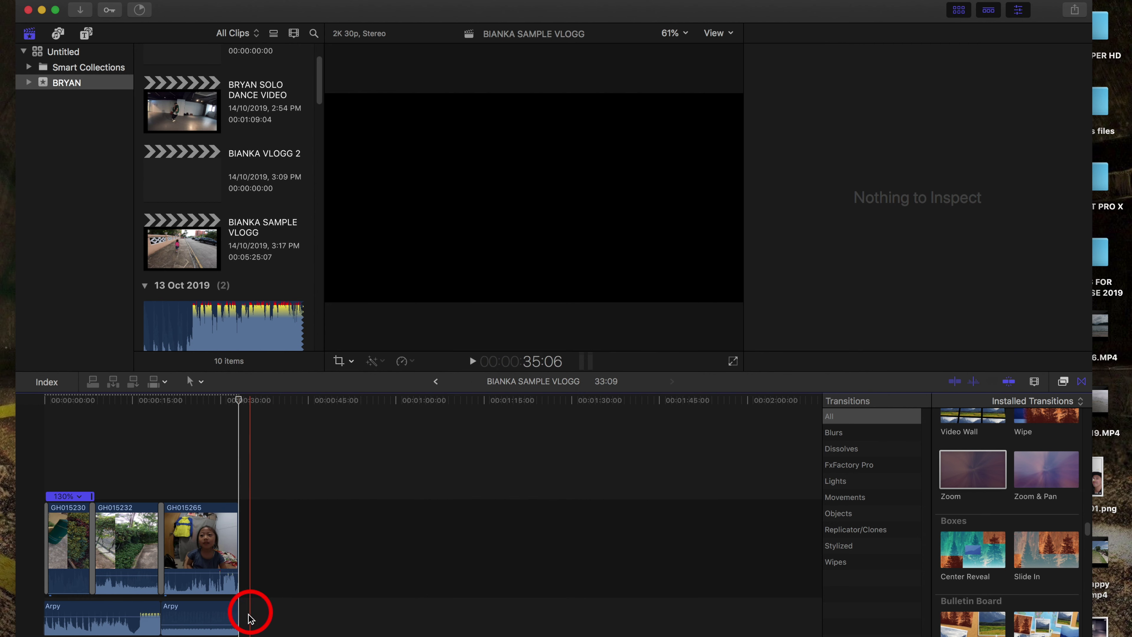
Extend the end of the Arpy music to 35:11, add a fade-out starting at about 31:02, and play the ending.
{"action": "left_click_drag", "start_coordinate": [239, 612], "coordinate": [250, 613]}
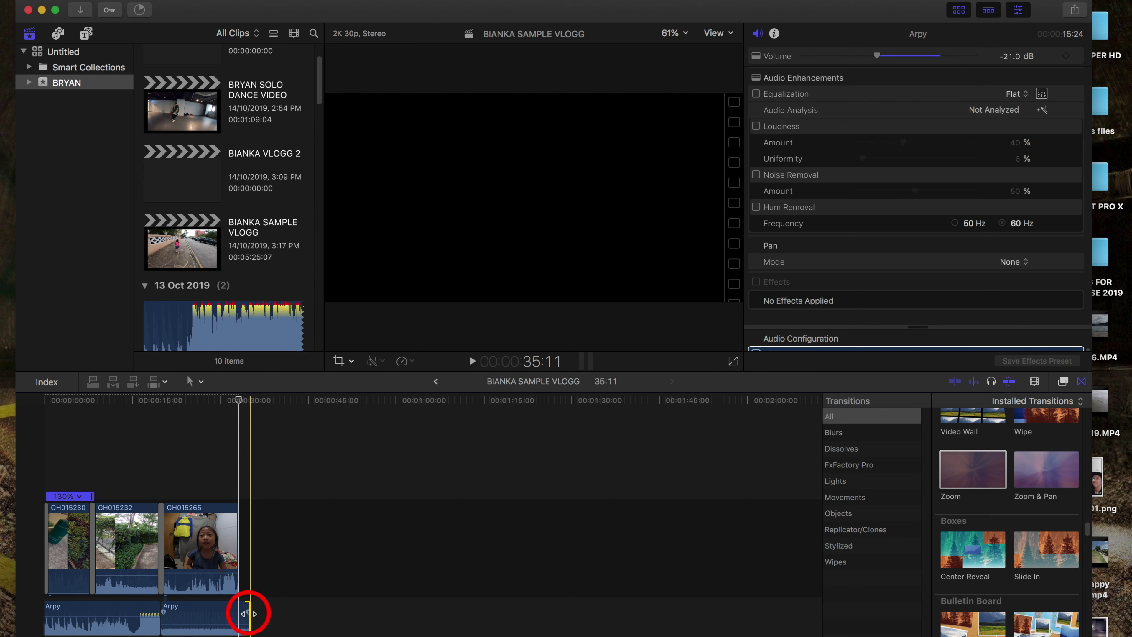
{"action": "mouse_move", "coordinate": [248, 614]}
{"action": "left_mouse_down"}
{"action": "mouse_move", "coordinate": [227, 609]}
{"action": "mouse_move", "coordinate": [227, 621]}
{"action": "left_mouse_up"}
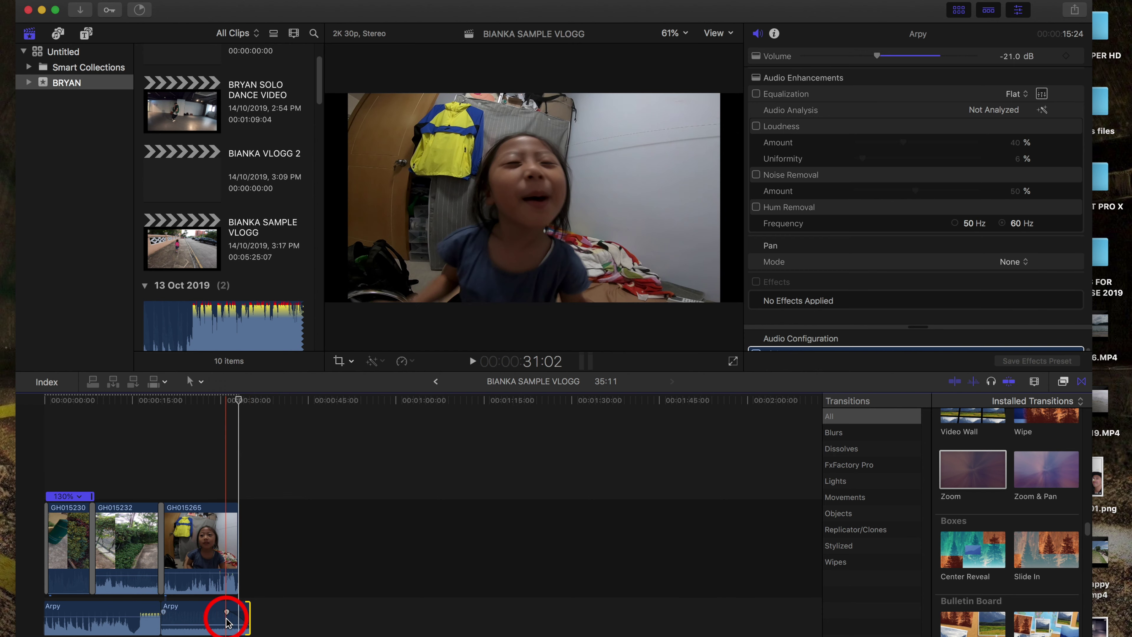
{"action": "key", "text": "space"}
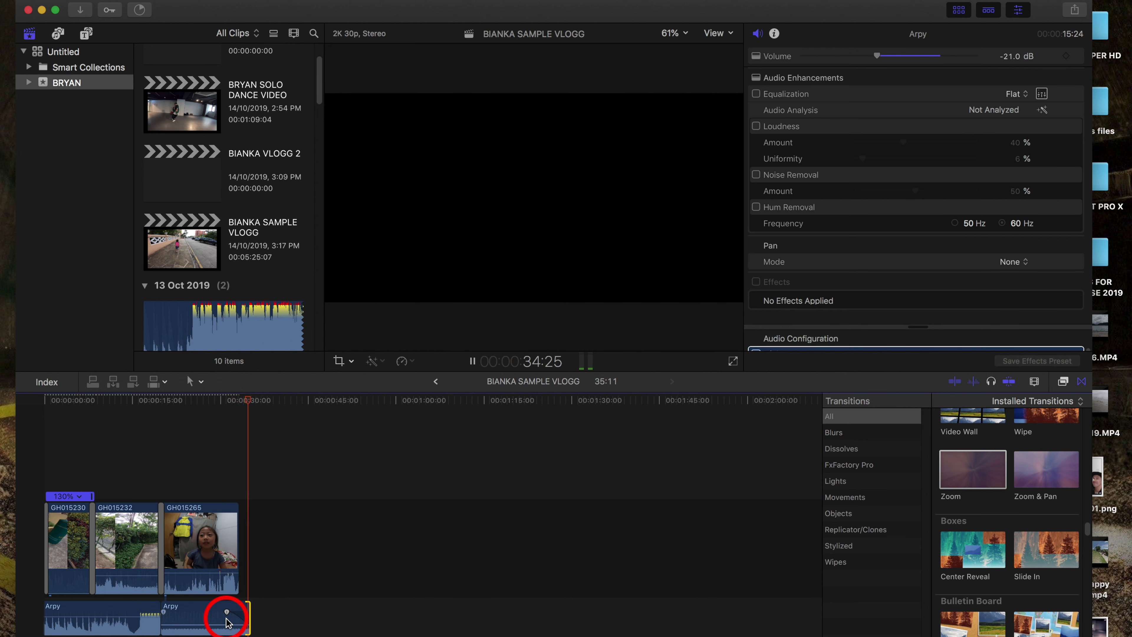
Select the end edge of the GH015265 clip and browse the installed transitions.
{"action": "left_click", "coordinate": [237, 512]}
{"action": "scroll", "coordinate": [1027, 522], "scroll_direction": "up", "scroll_amount": 12}
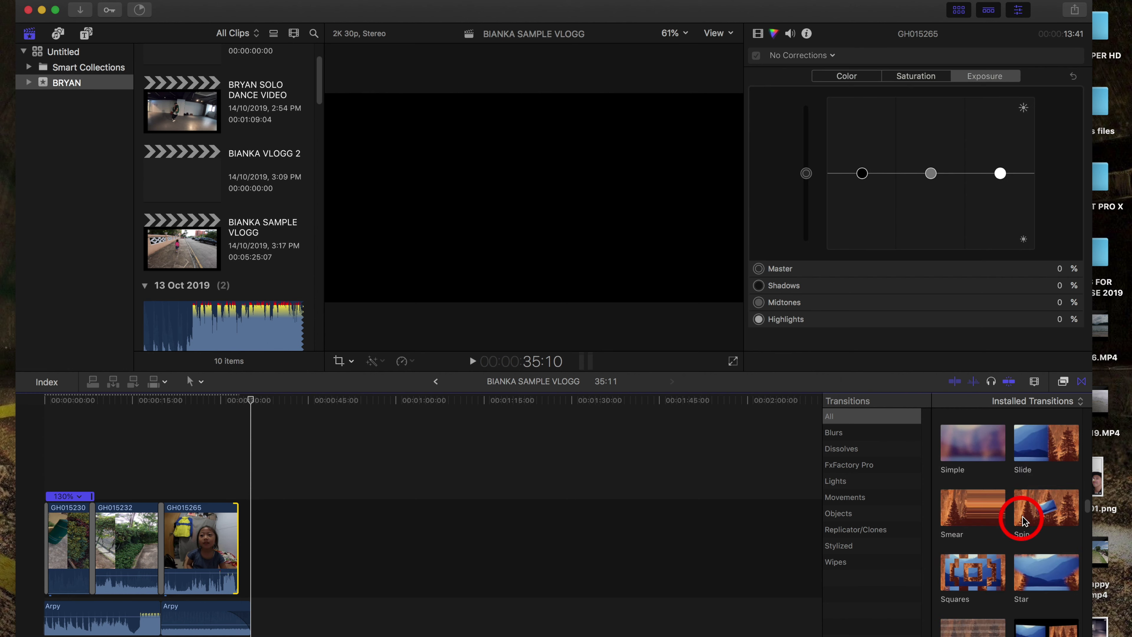
{"action": "scroll", "coordinate": [1031, 516], "scroll_direction": "up", "scroll_amount": 8}
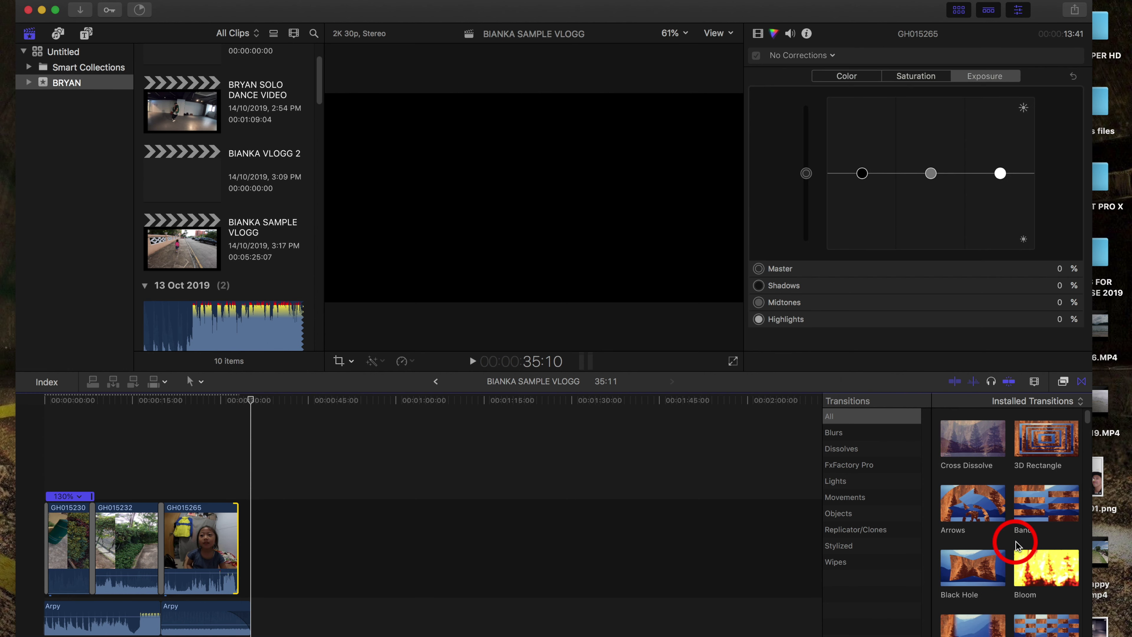
{"action": "scroll", "coordinate": [1009, 589], "scroll_direction": "down", "scroll_amount": 1}
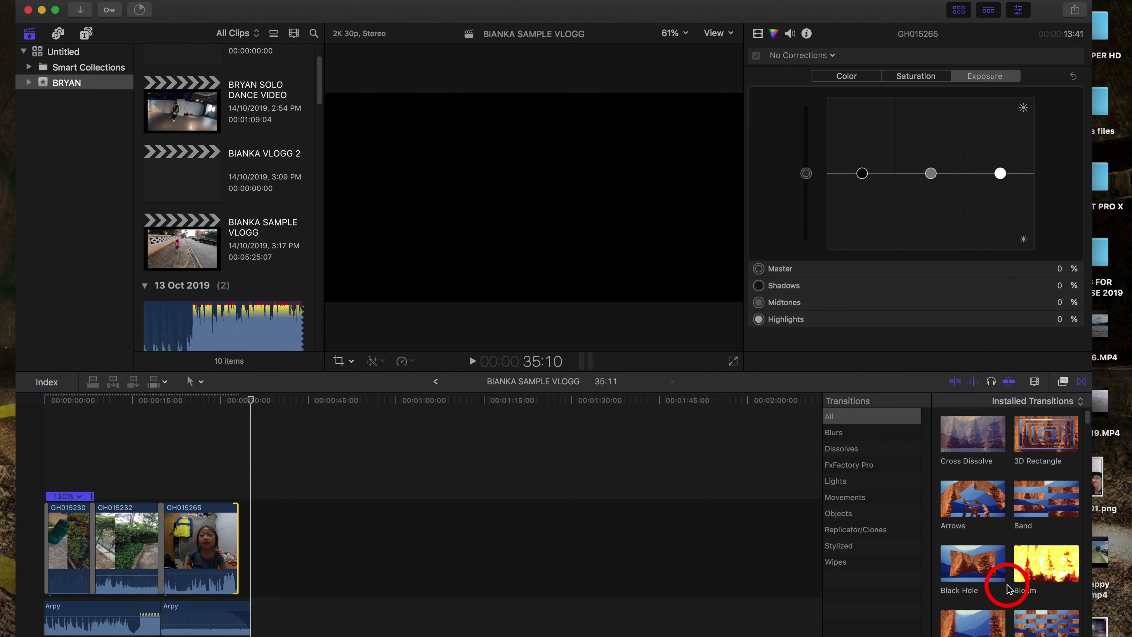
{"action": "scroll", "coordinate": [1009, 588], "scroll_direction": "down", "scroll_amount": 5}
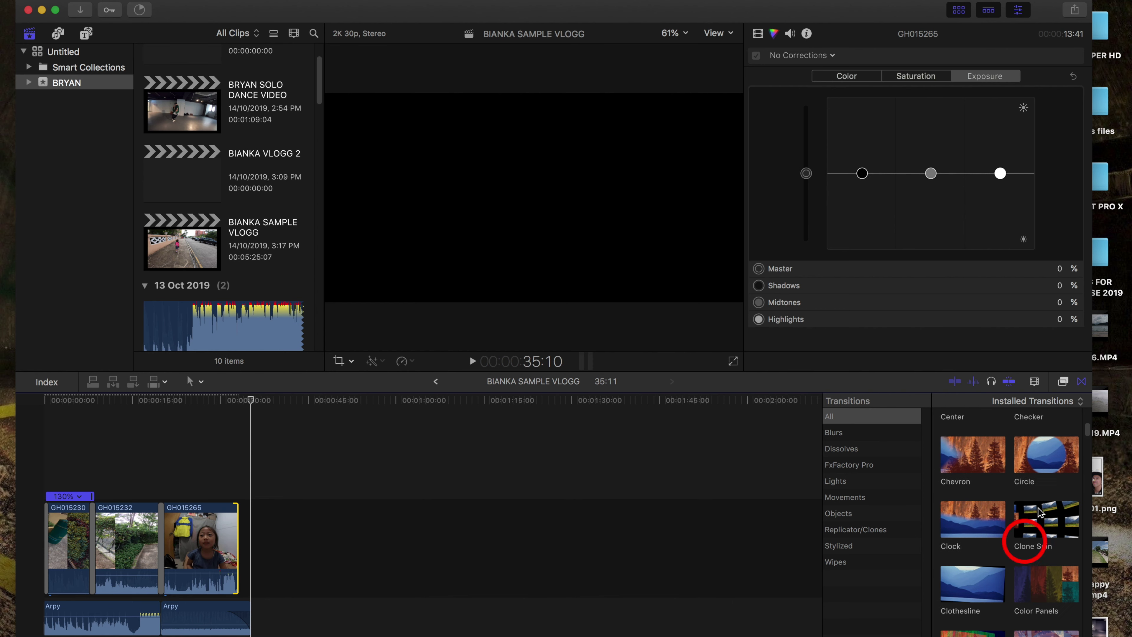
{"action": "left_click", "coordinate": [1083, 382]}
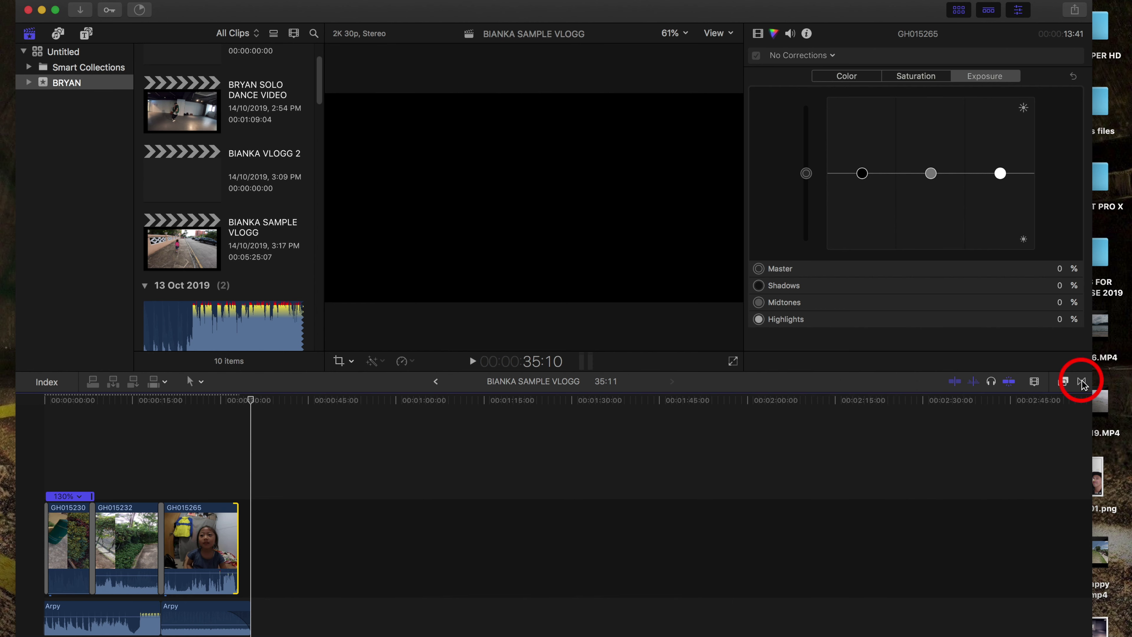
{"action": "left_click", "coordinate": [1083, 382]}
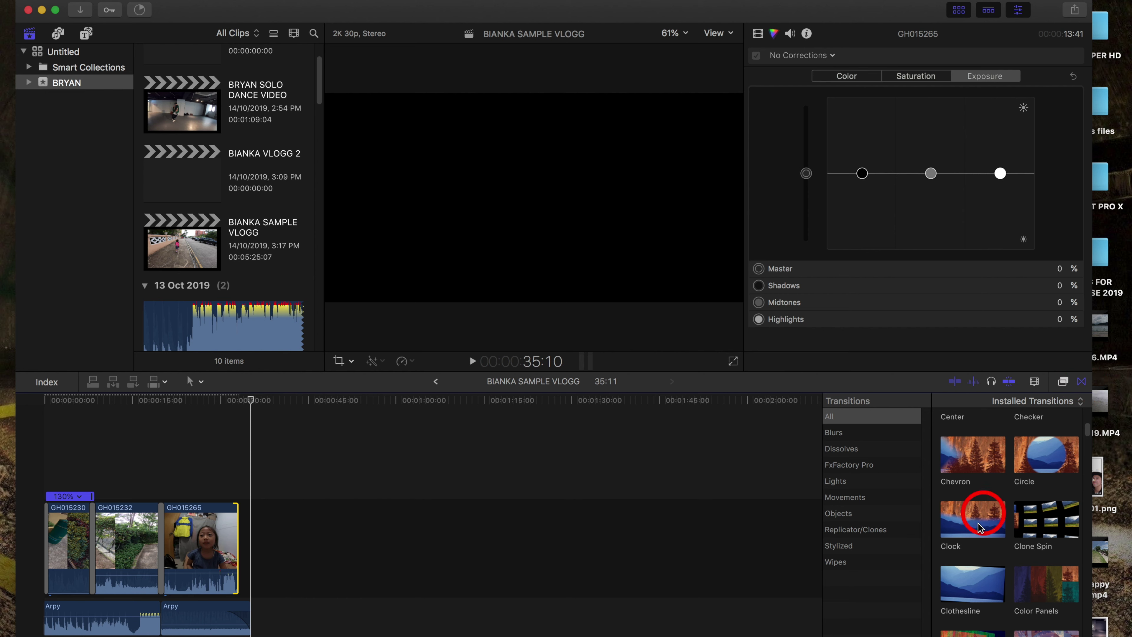
Add a Fade To Color transition to the end of the GH015265 clip and play the ending.
{"action": "scroll", "coordinate": [976, 531], "scroll_direction": "up", "scroll_amount": 5}
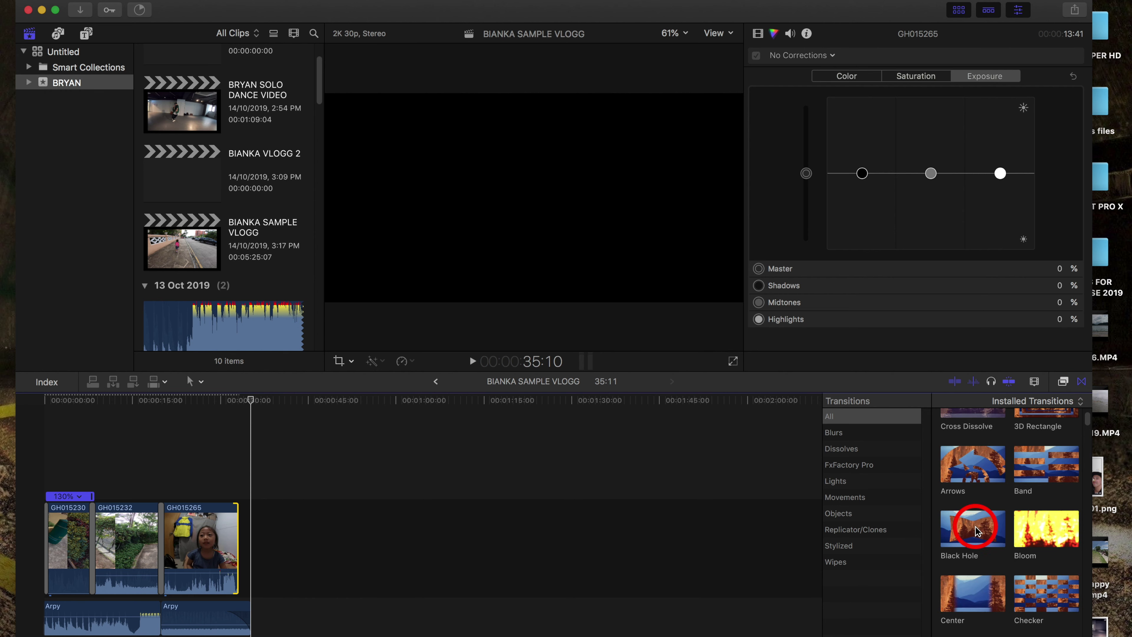
{"action": "scroll", "coordinate": [976, 531], "scroll_direction": "down", "scroll_amount": 5}
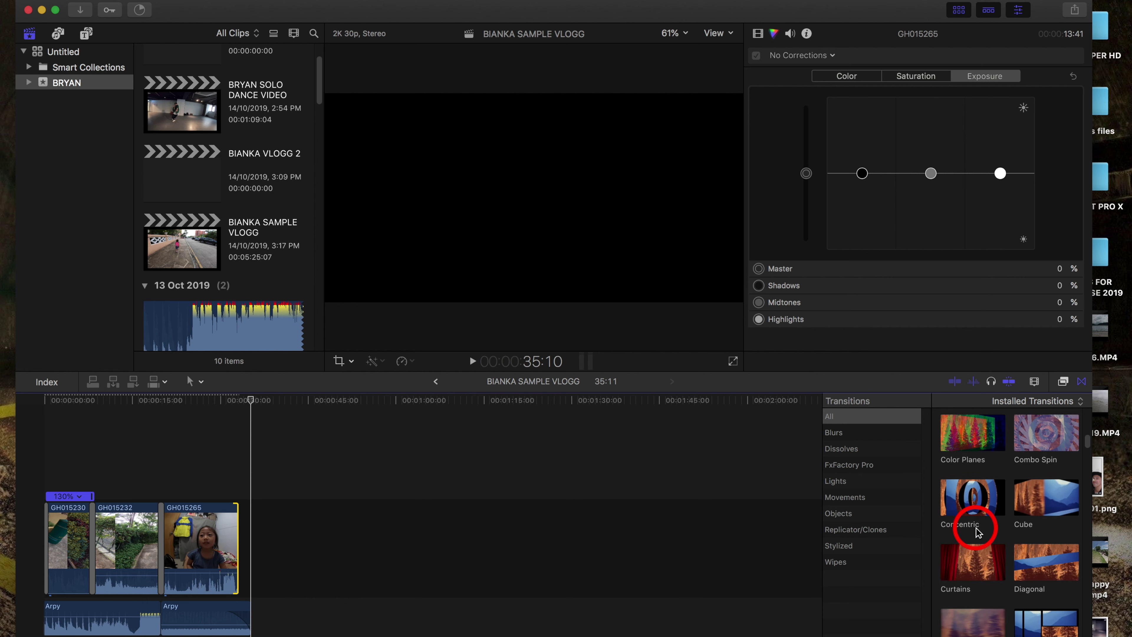
{"action": "scroll", "coordinate": [977, 532], "scroll_direction": "down", "scroll_amount": 5}
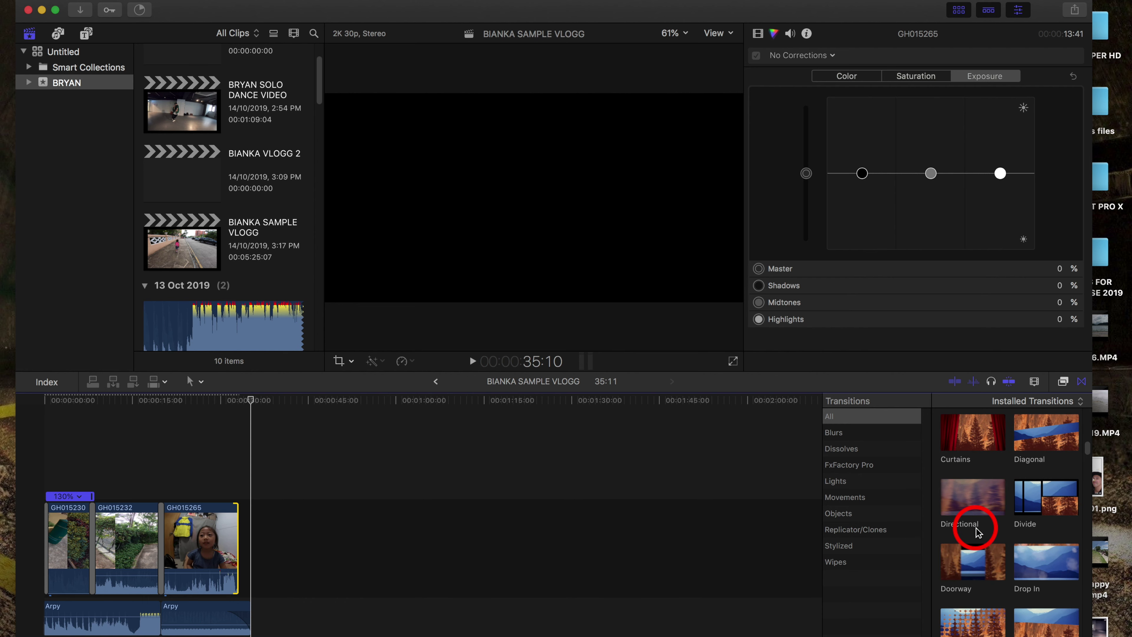
{"action": "mouse_move", "coordinate": [974, 586]}
{"action": "left_mouse_down"}
{"action": "mouse_move", "coordinate": [614, 546]}
{"action": "mouse_move", "coordinate": [257, 541]}
{"action": "left_mouse_up"}
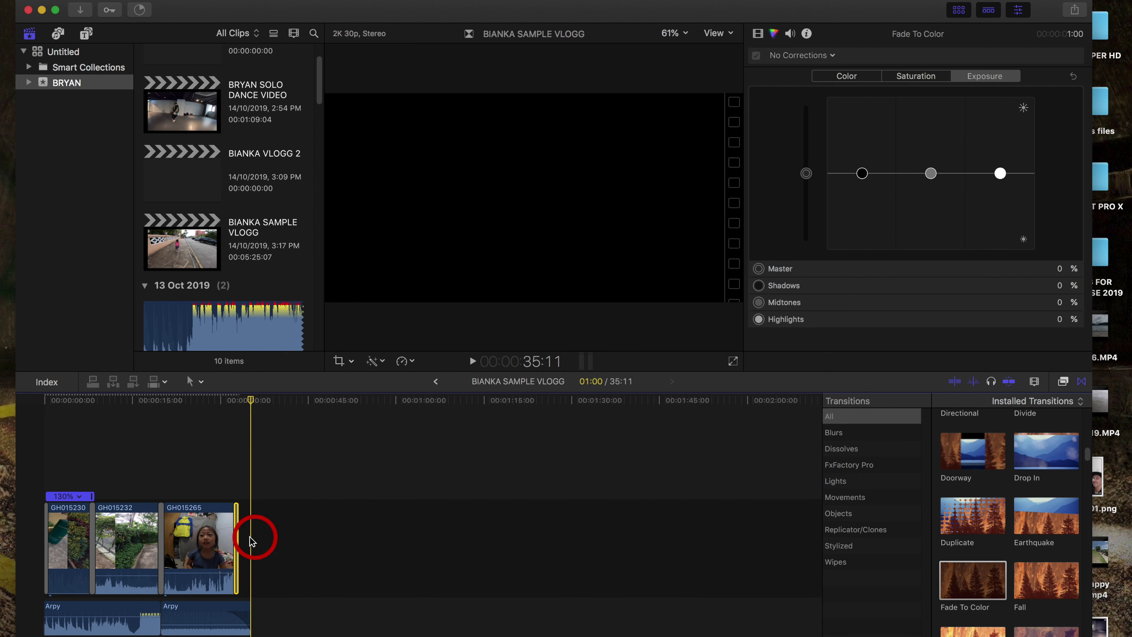
{"action": "left_click", "coordinate": [234, 492]}
{"action": "key", "text": "space"}
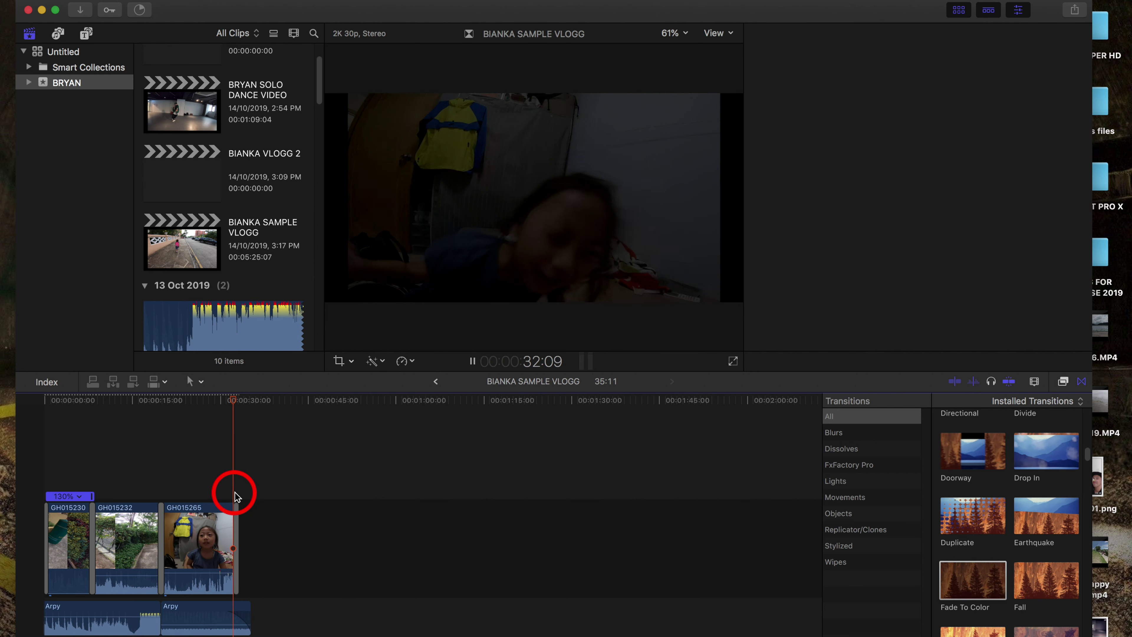
{"action": "key", "text": "space"}
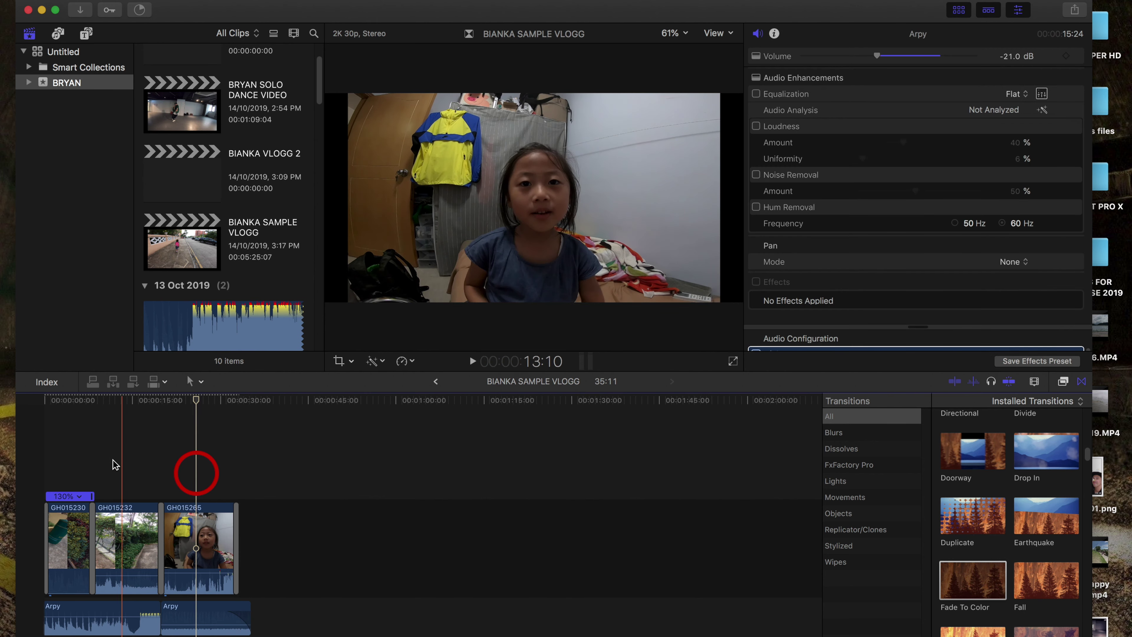
Apply the Crop mode to the GH015232 clip so its picture fills the frame.
{"action": "left_click", "coordinate": [120, 462]}
{"action": "left_click", "coordinate": [124, 531]}
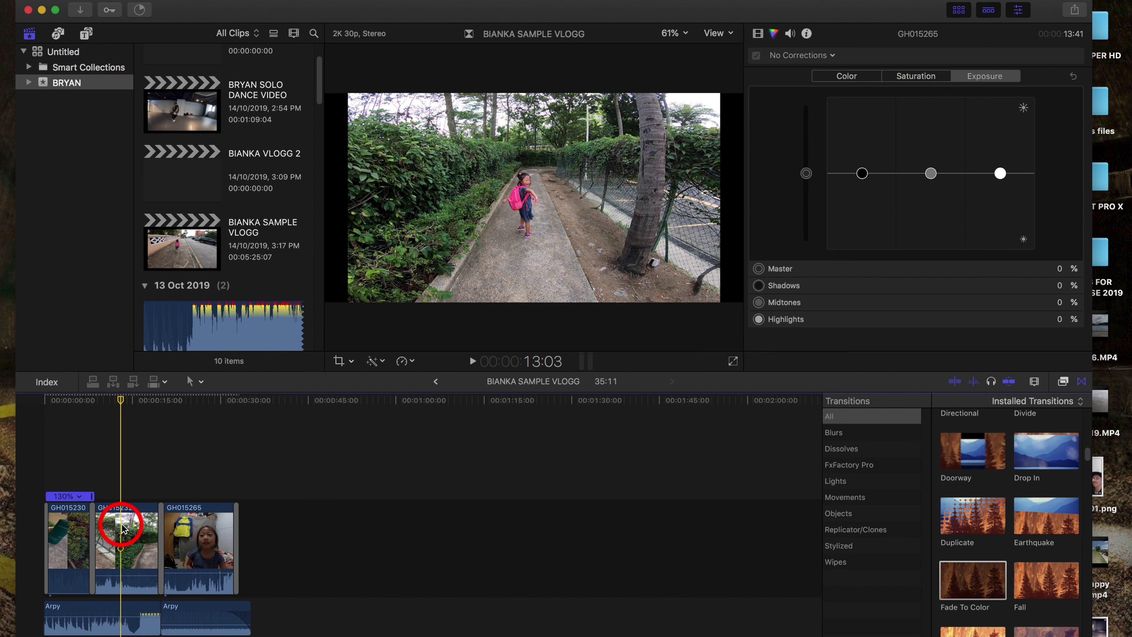
{"action": "left_click", "coordinate": [340, 361]}
{"action": "left_click", "coordinate": [526, 340]}
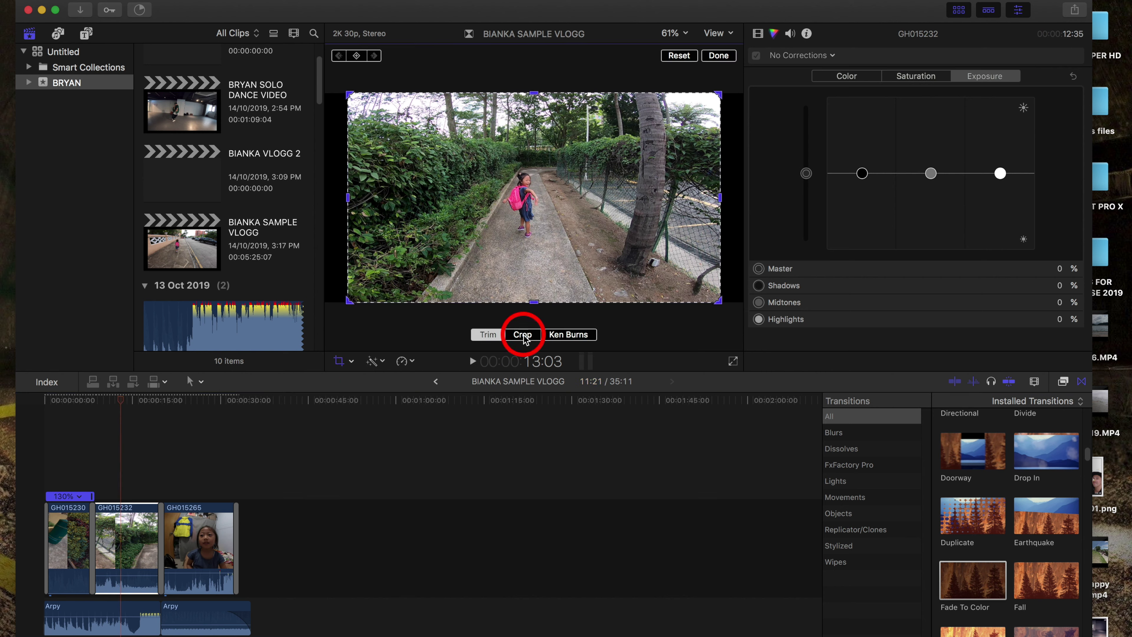
{"action": "left_click", "coordinate": [719, 55]}
Apply the Crop mode to the GH015265 clip so the black side borders are removed.
{"action": "left_click", "coordinate": [187, 513]}
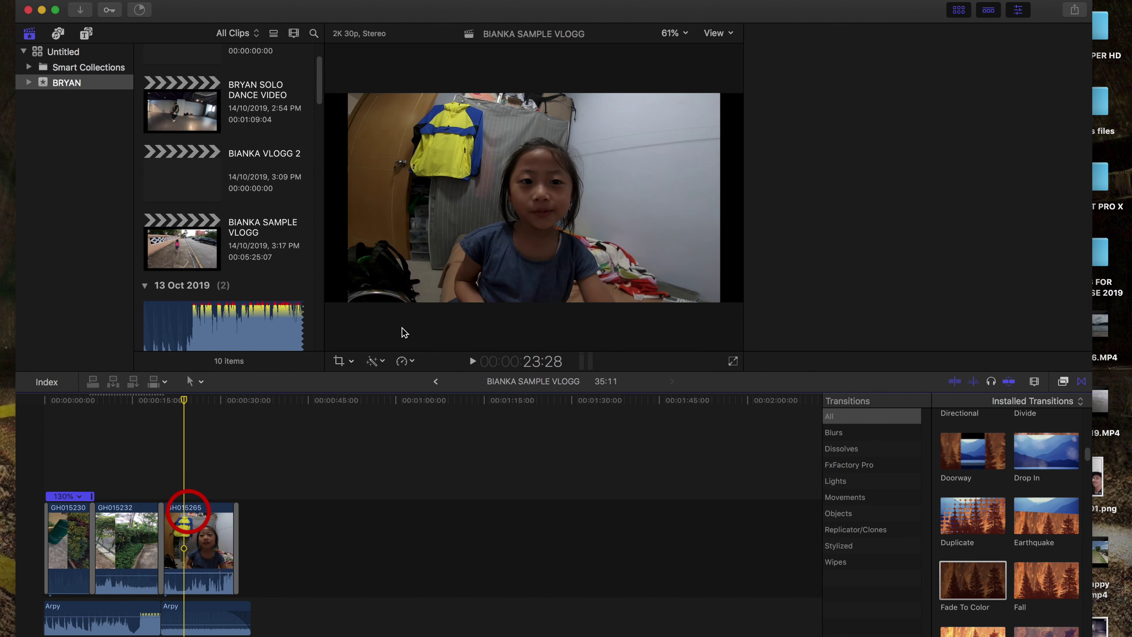
{"action": "left_click", "coordinate": [339, 360]}
{"action": "left_click", "coordinate": [523, 334]}
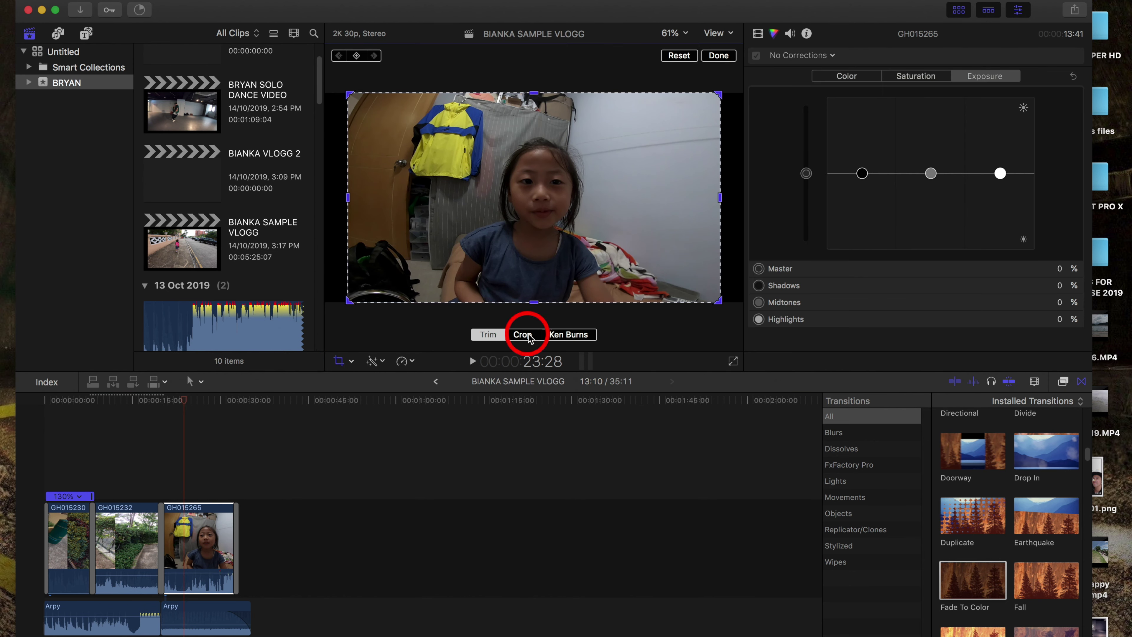
{"action": "left_click", "coordinate": [721, 58]}
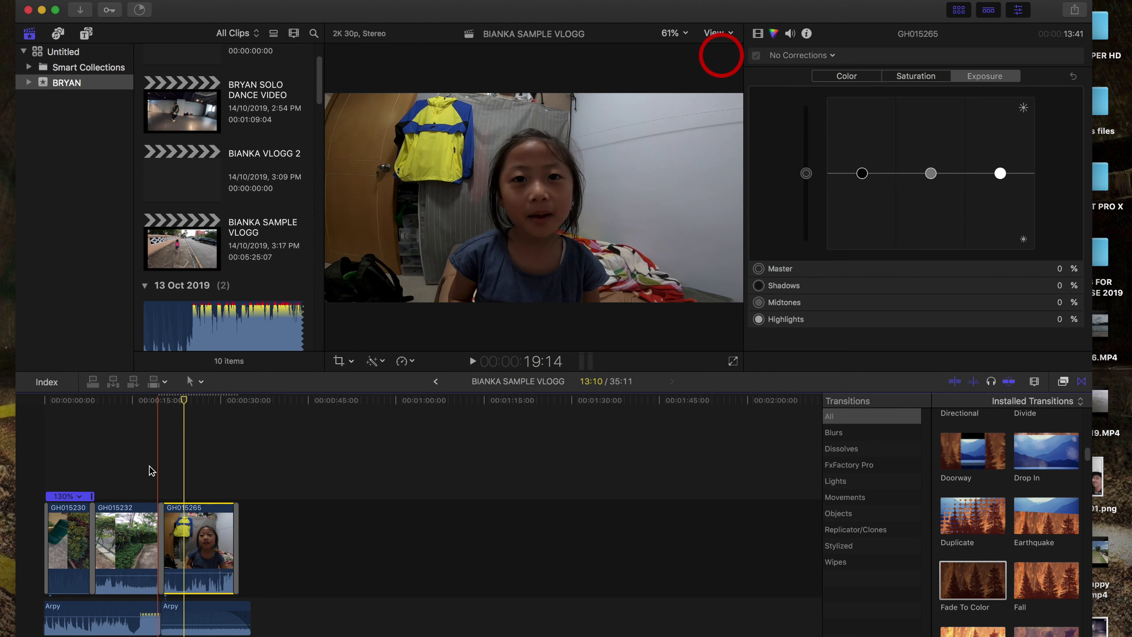
Check the framing of the GH015232 and GH015230 clips in the viewer.
{"action": "left_click", "coordinate": [119, 469]}
{"action": "left_click", "coordinate": [72, 464]}
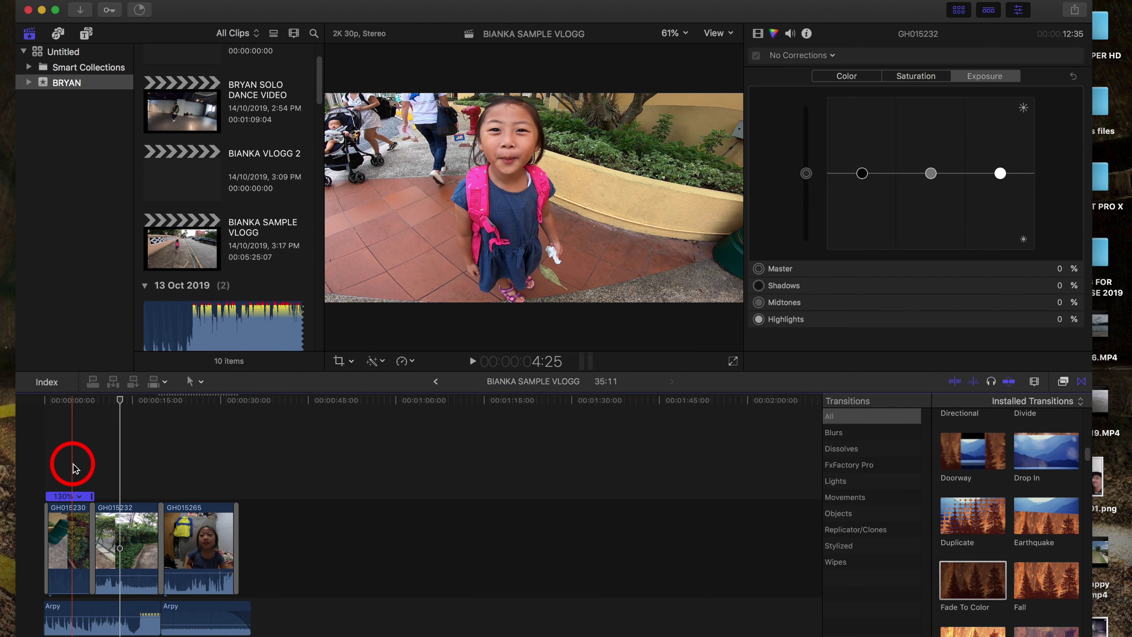
{"action": "left_click", "coordinate": [71, 521]}
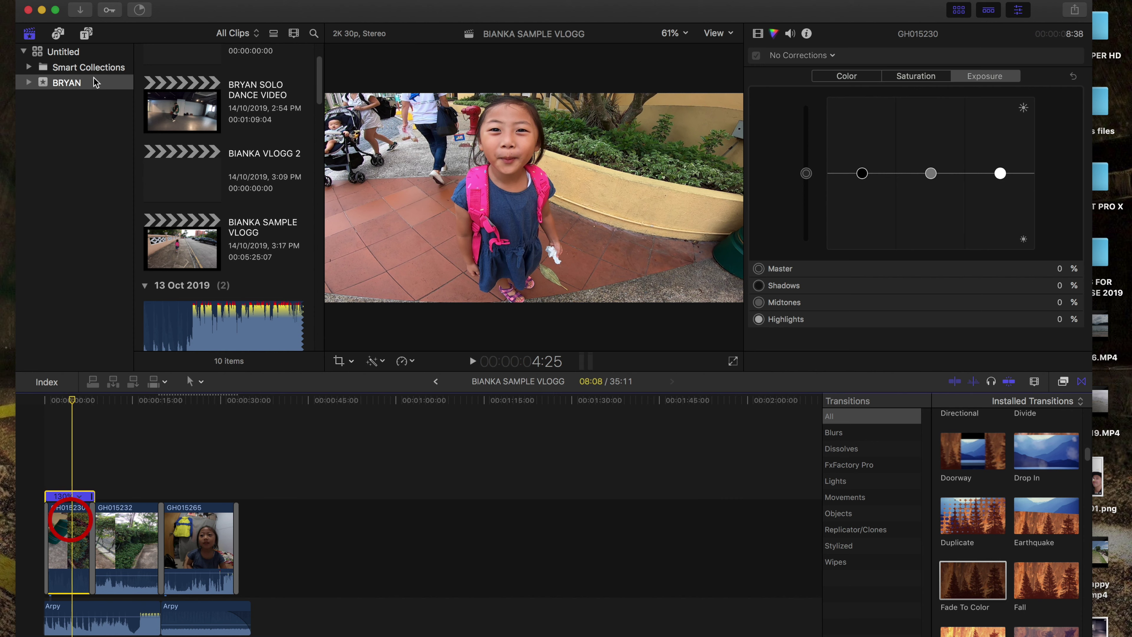
Add a Basic Title above the GH015230 clip, starting 22 frames into the project.
{"action": "left_click", "coordinate": [66, 475]}
{"action": "left_click", "coordinate": [50, 477]}
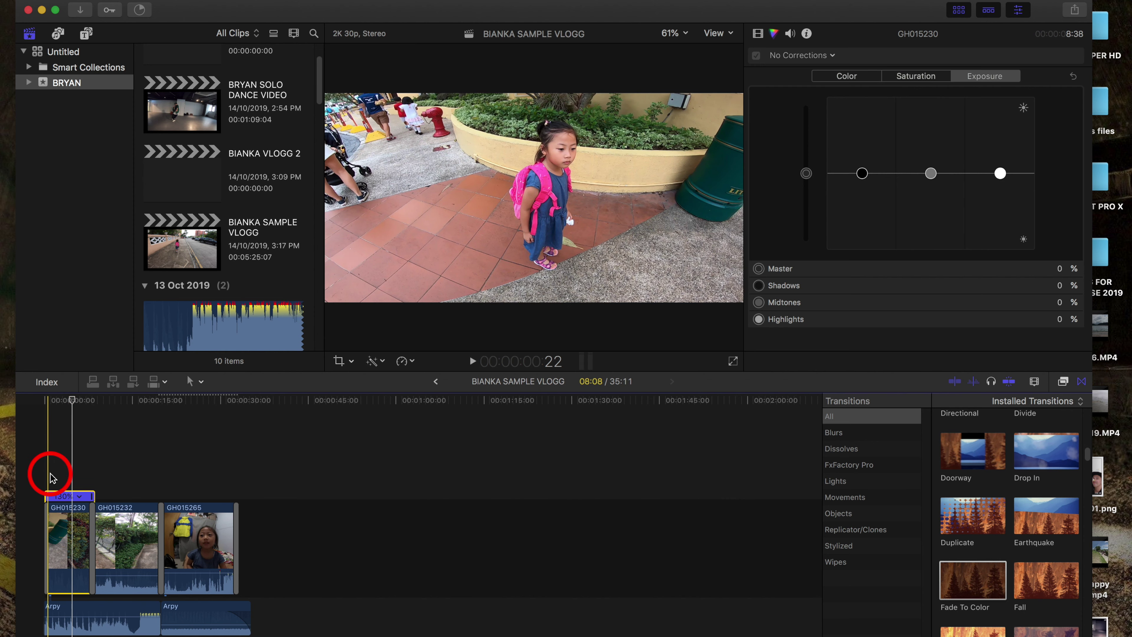
{"action": "left_click", "coordinate": [50, 481]}
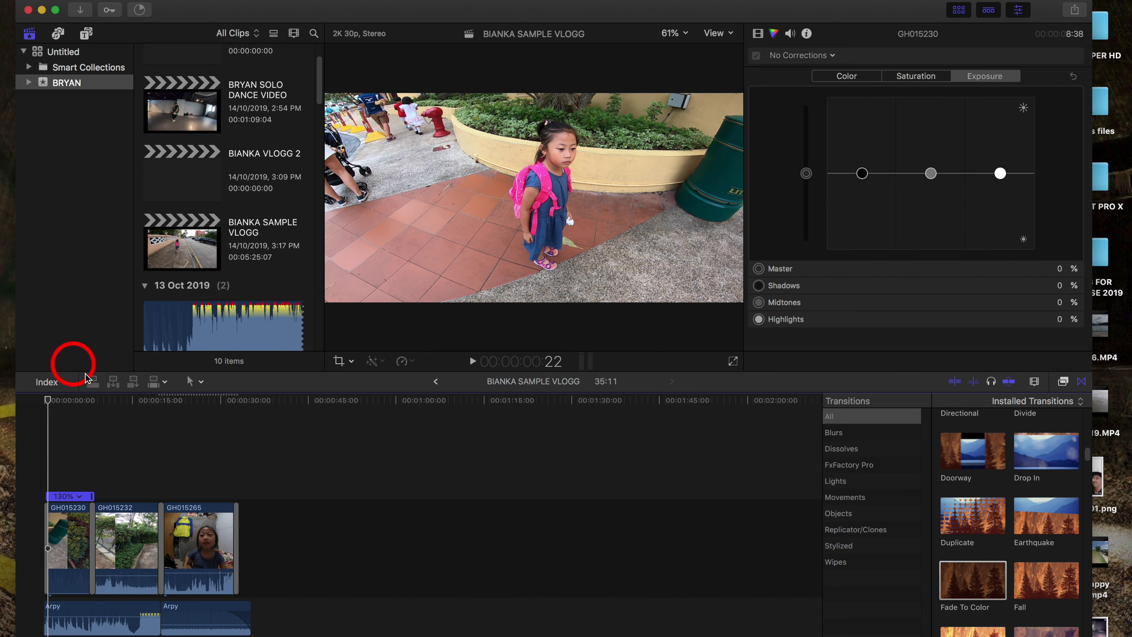
{"action": "left_click", "coordinate": [86, 36]}
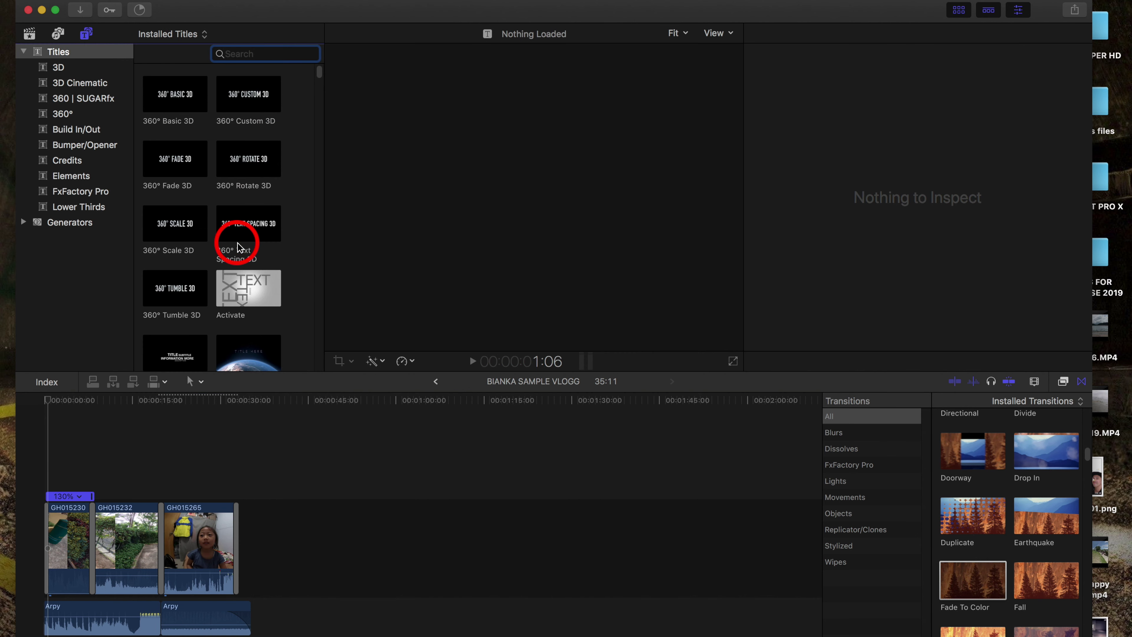
{"action": "scroll", "coordinate": [237, 243], "scroll_direction": "down", "scroll_amount": 3}
{"action": "scroll", "coordinate": [238, 246], "scroll_direction": "down", "scroll_amount": 3}
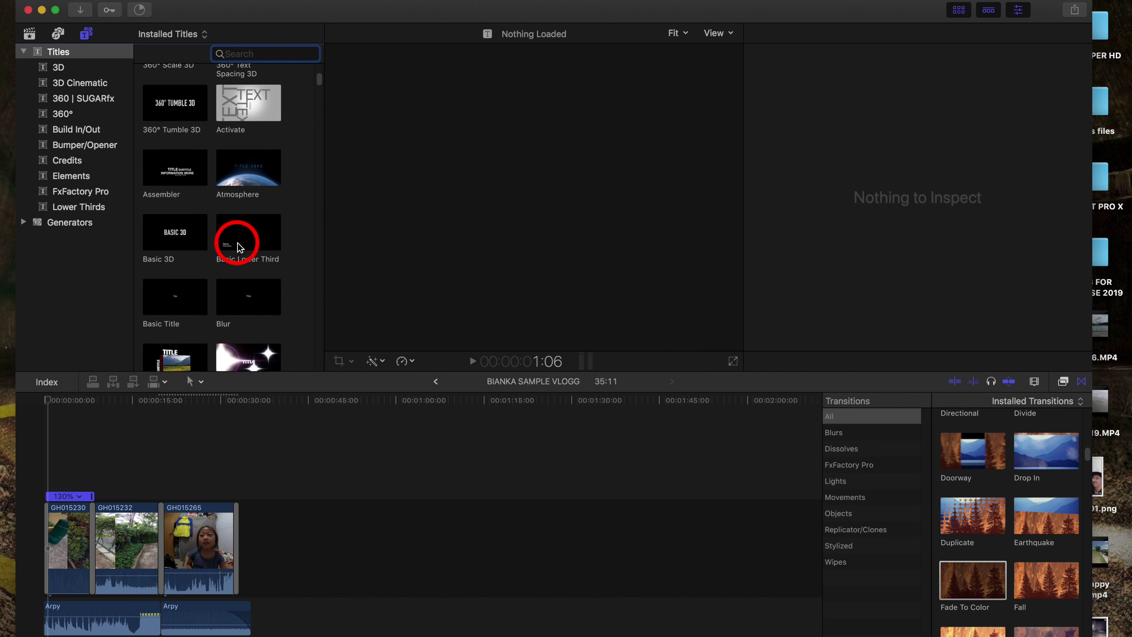
{"action": "left_click_drag", "start_coordinate": [162, 266], "coordinate": [157, 312]}
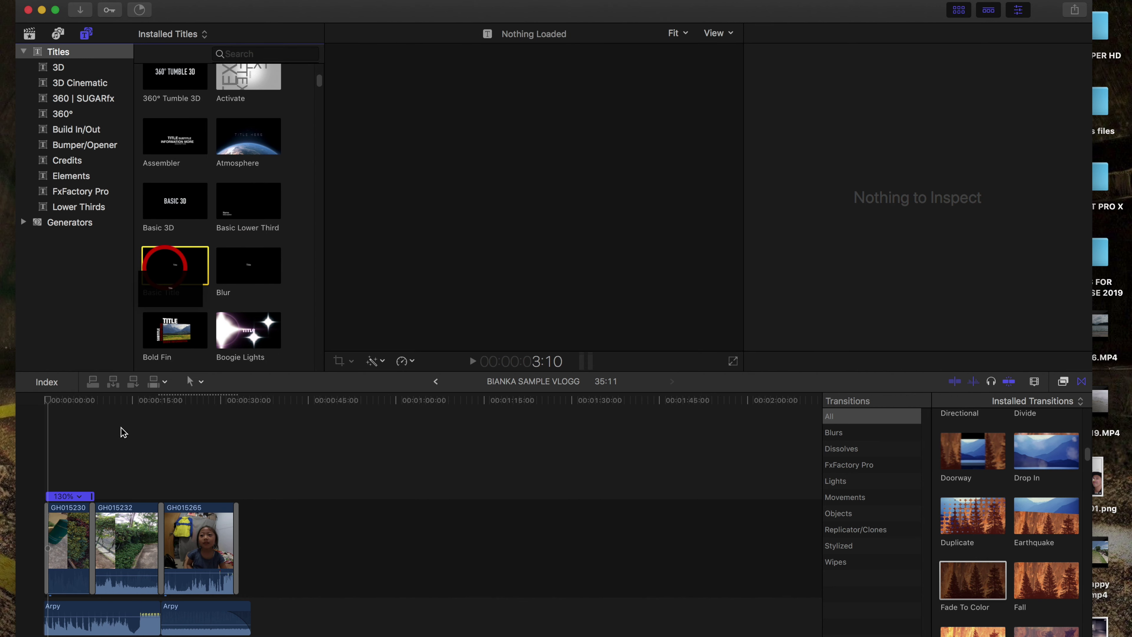
{"action": "left_click_drag", "start_coordinate": [123, 433], "coordinate": [50, 460]}
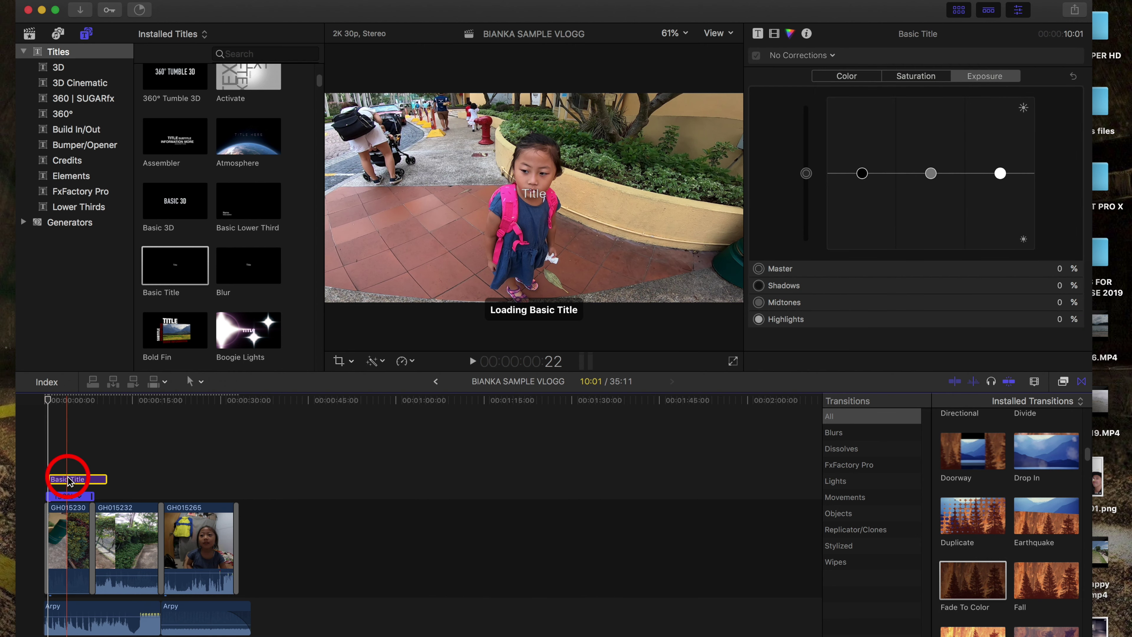
Replace the Basic Title's placeholder text with the child's first name followed by "VLOGG VIDEO".
{"action": "left_click", "coordinate": [69, 480]}
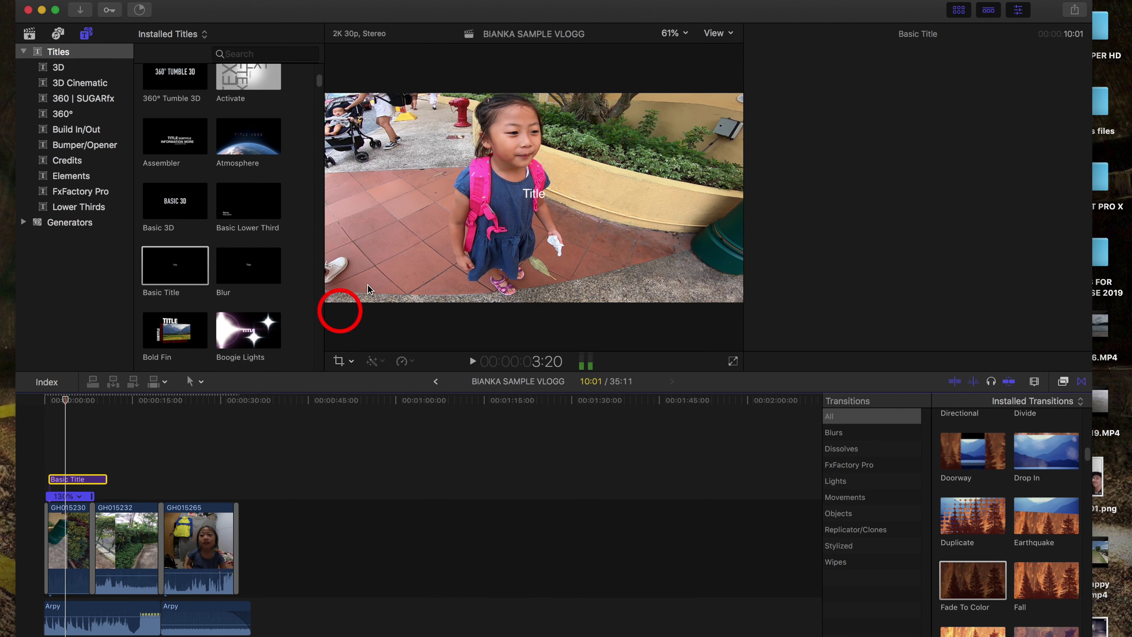
{"action": "left_click", "coordinate": [536, 195]}
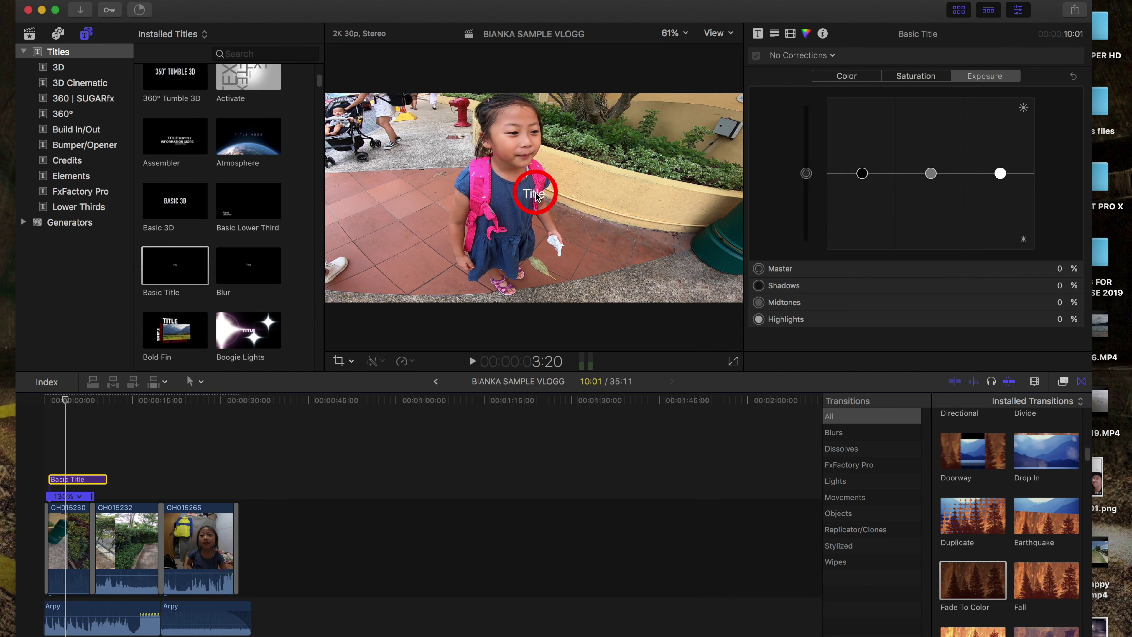
{"action": "left_click", "coordinate": [537, 195]}
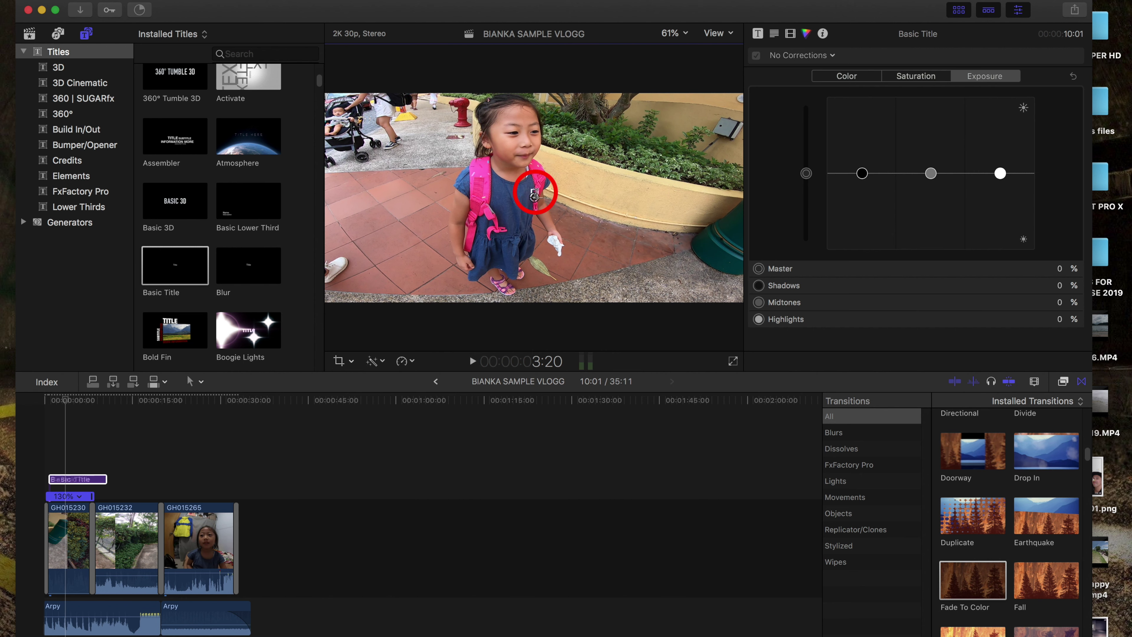
{"action": "type", "text": "BIANKA"}
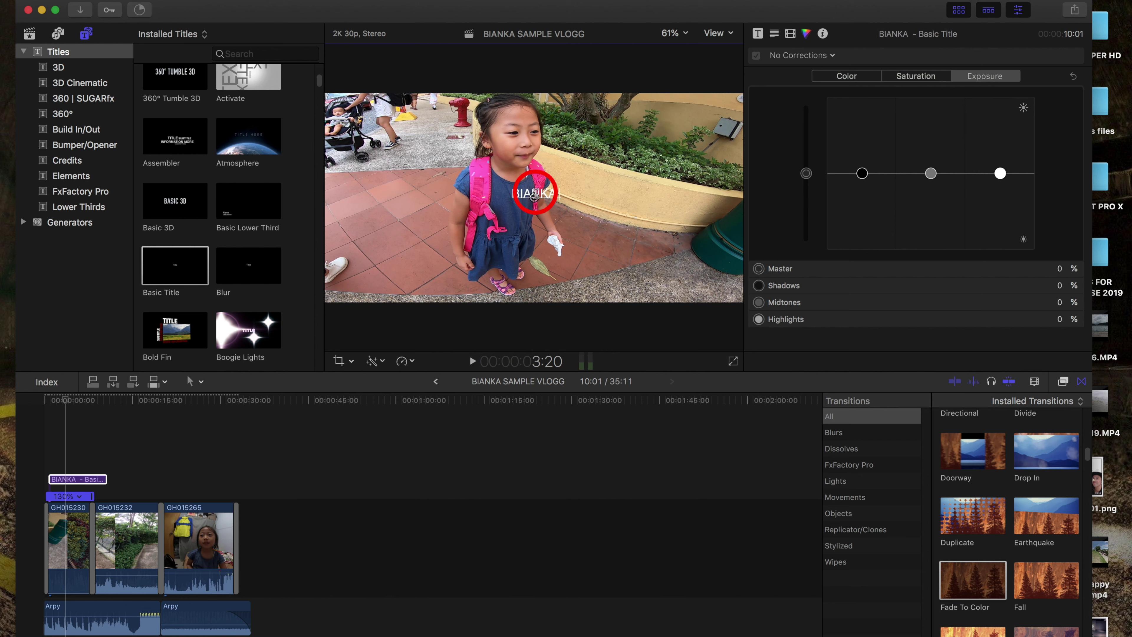
{"action": "type", "text": " VLO"}
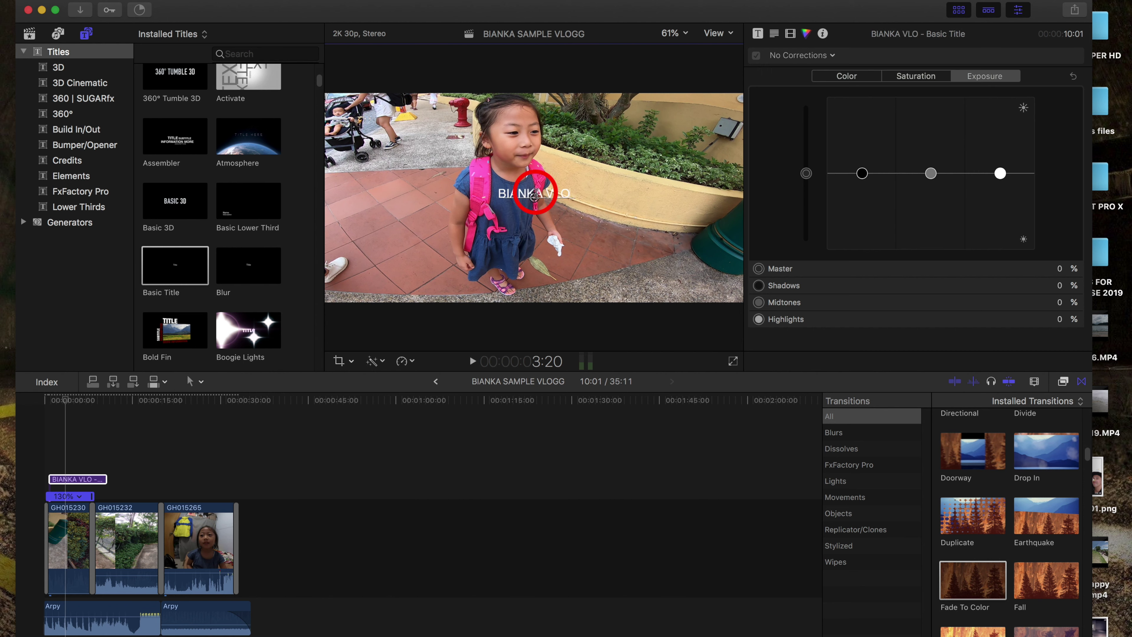
{"action": "type", "text": "GG V"}
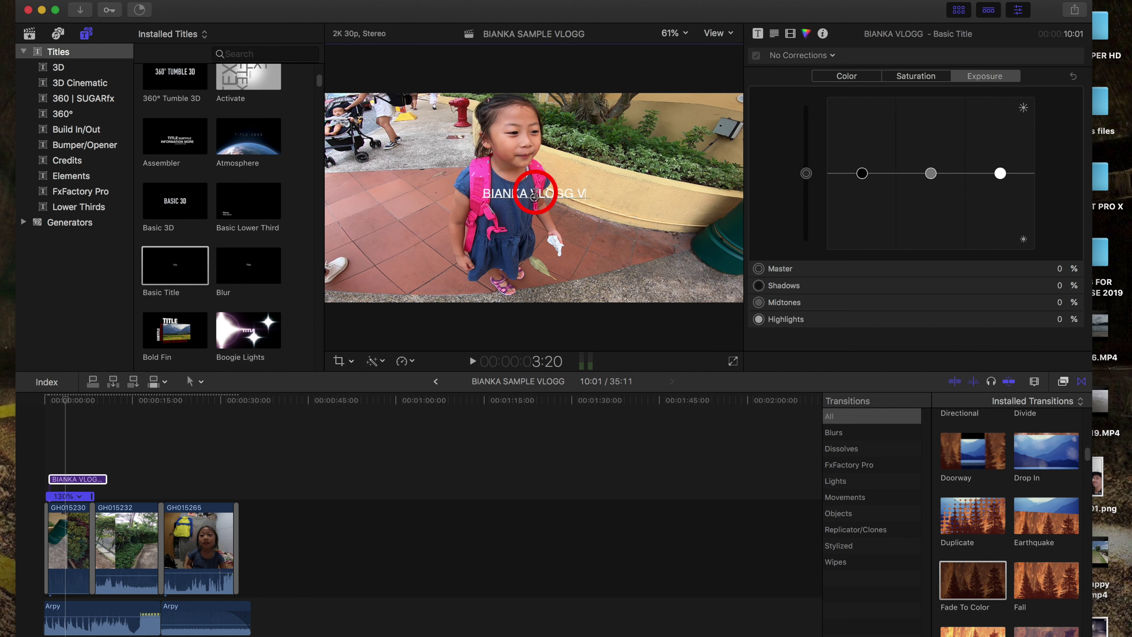
{"action": "type", "text": "IDEO"}
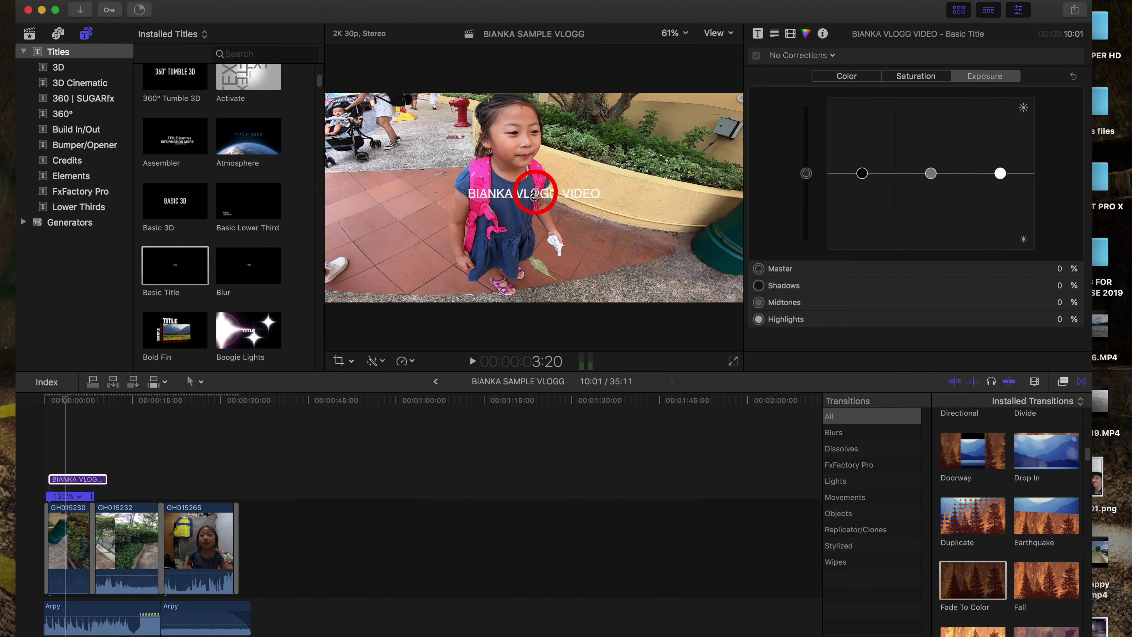
Select the whole title text and change its font to Bebas Neue.
{"action": "right_click", "coordinate": [535, 192]}
{"action": "left_click", "coordinate": [621, 155]}
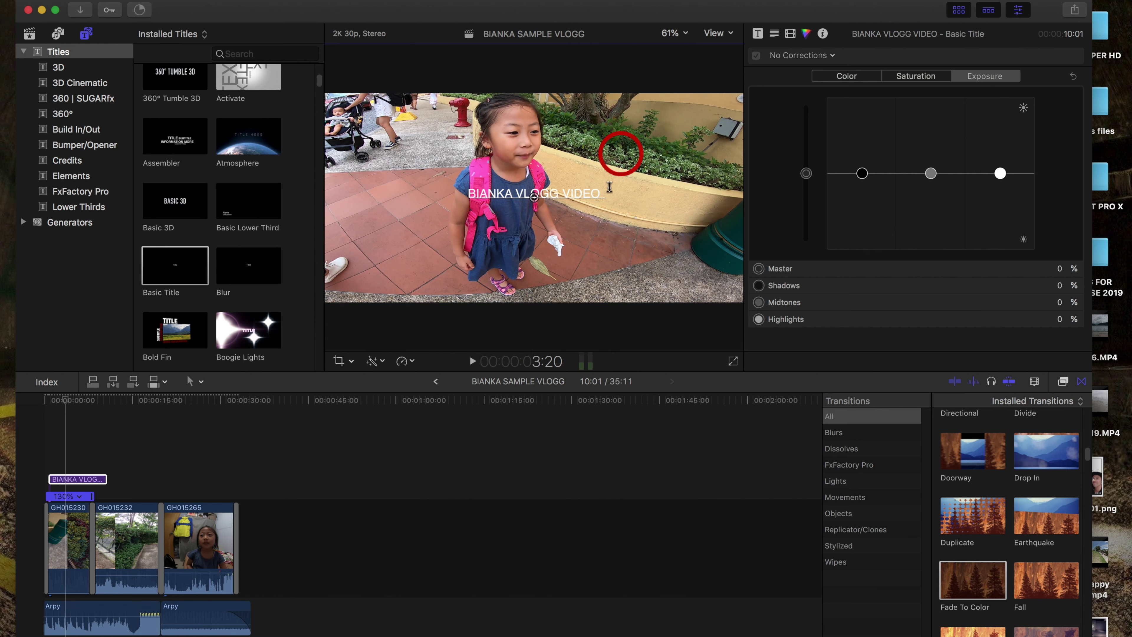
{"action": "left_click", "coordinate": [608, 194]}
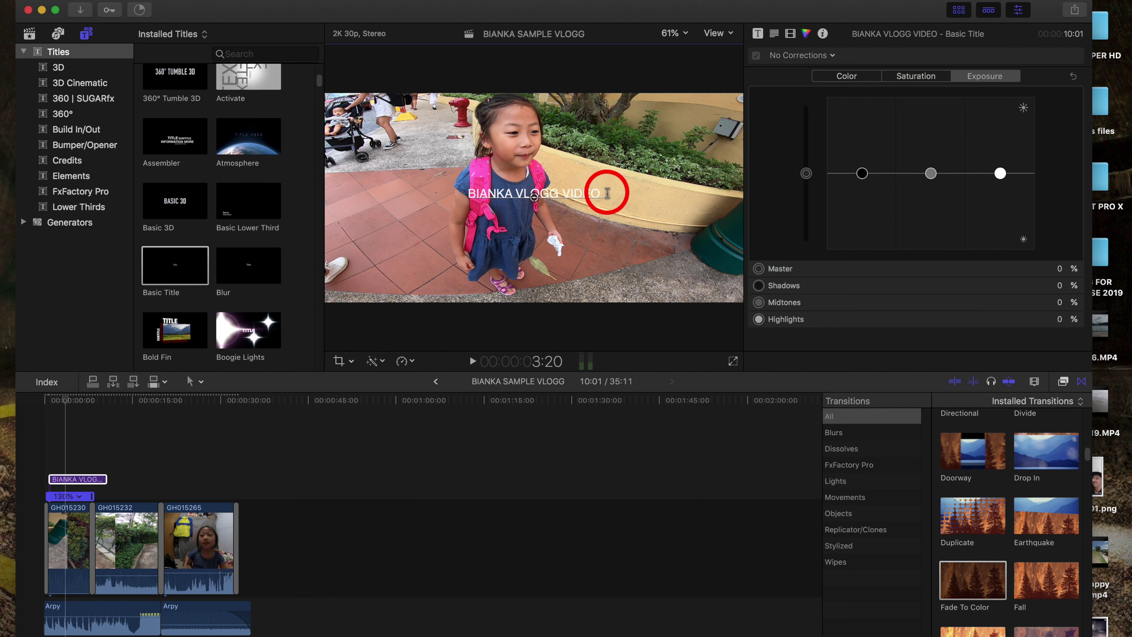
{"action": "left_click_drag", "start_coordinate": [504, 193], "coordinate": [467, 191]}
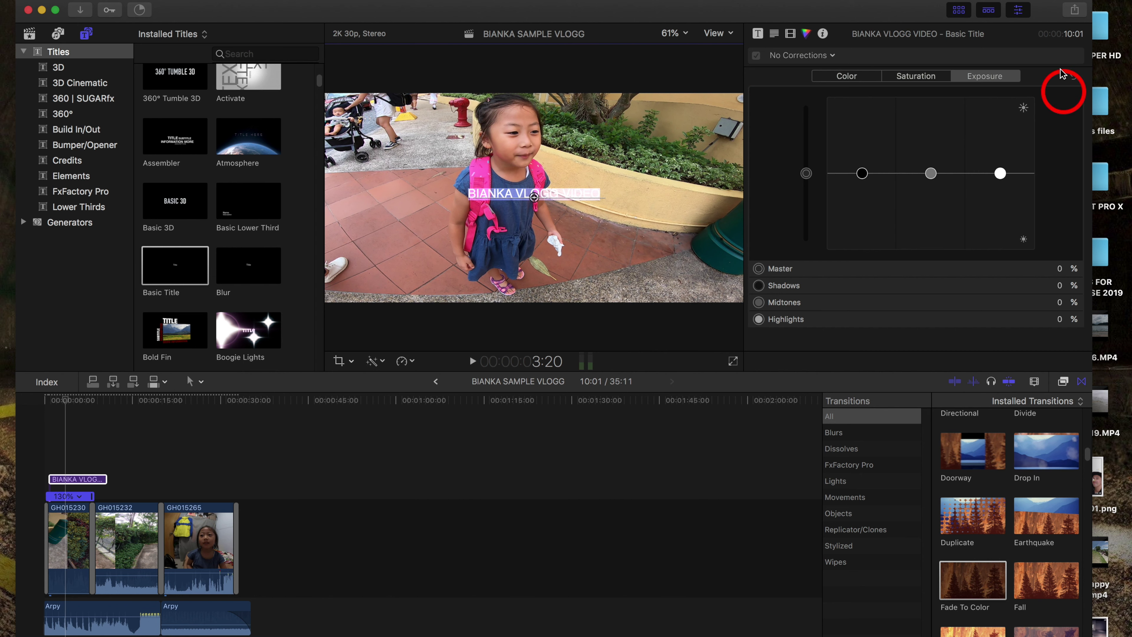
{"action": "left_click", "coordinate": [775, 36]}
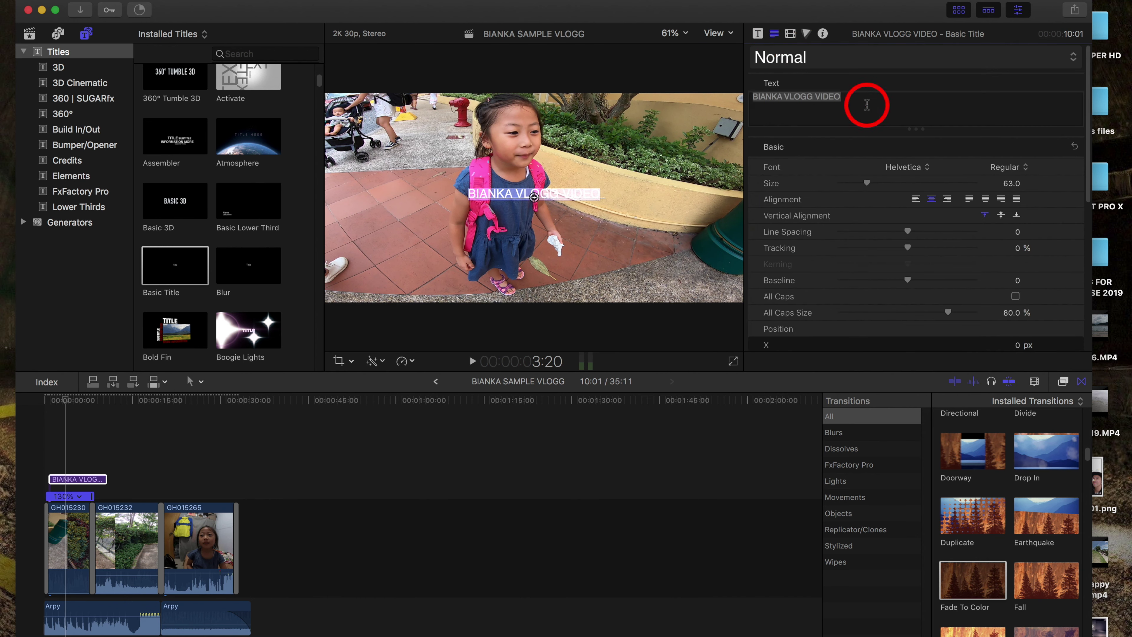
{"action": "left_click", "coordinate": [847, 98]}
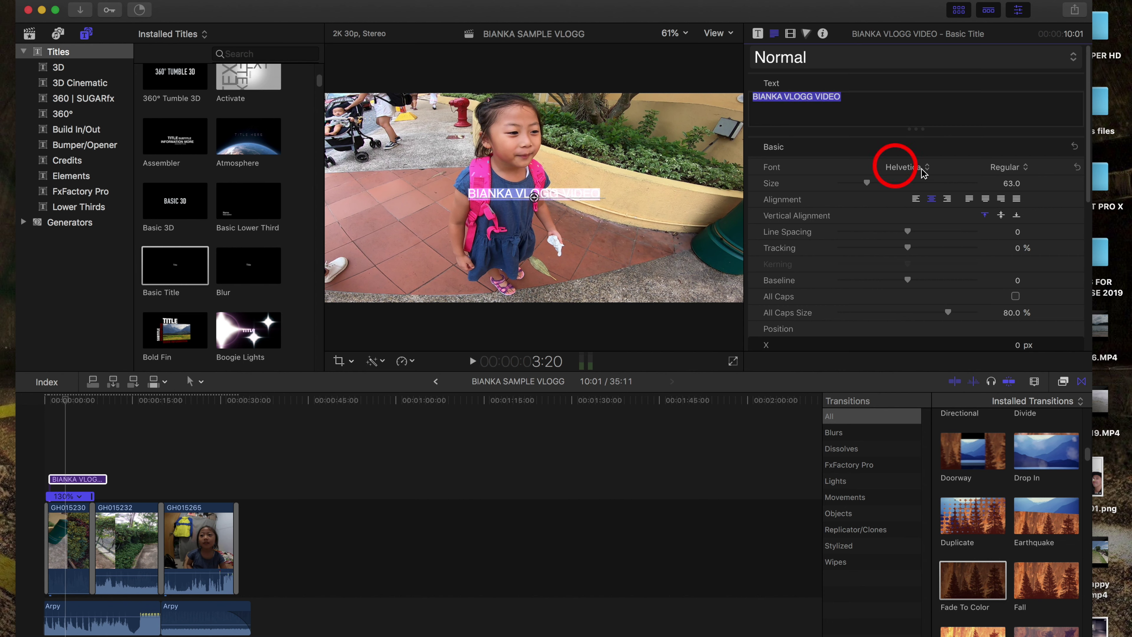
{"action": "left_click", "coordinate": [911, 168]}
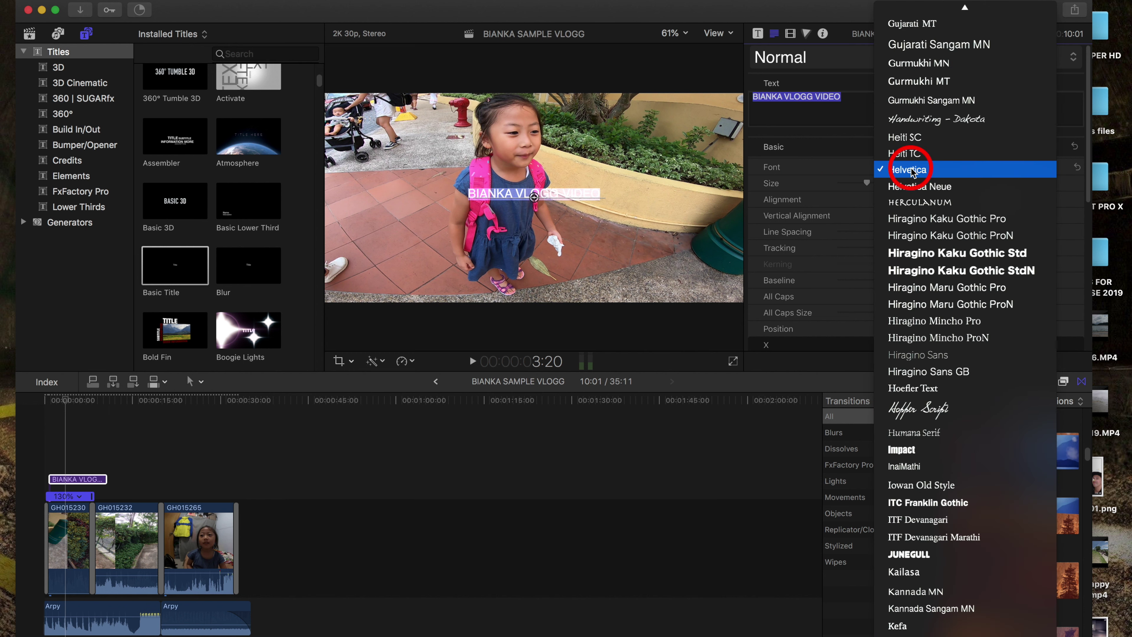
{"action": "scroll", "coordinate": [912, 172], "scroll_direction": "up", "scroll_amount": 15}
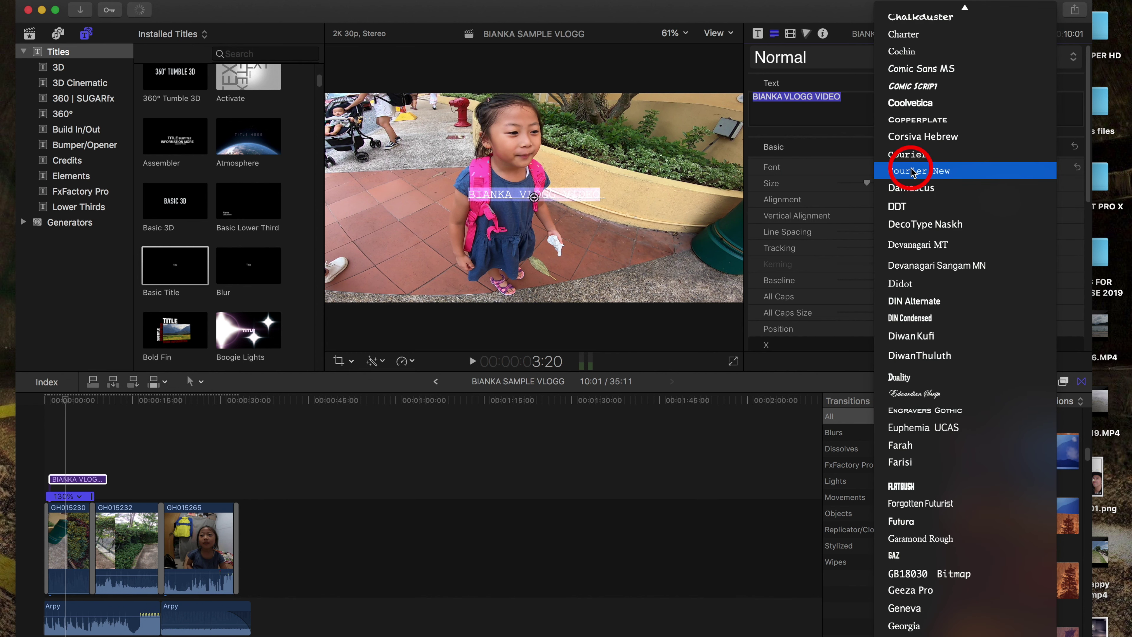
{"action": "scroll", "coordinate": [912, 171], "scroll_direction": "up", "scroll_amount": 10}
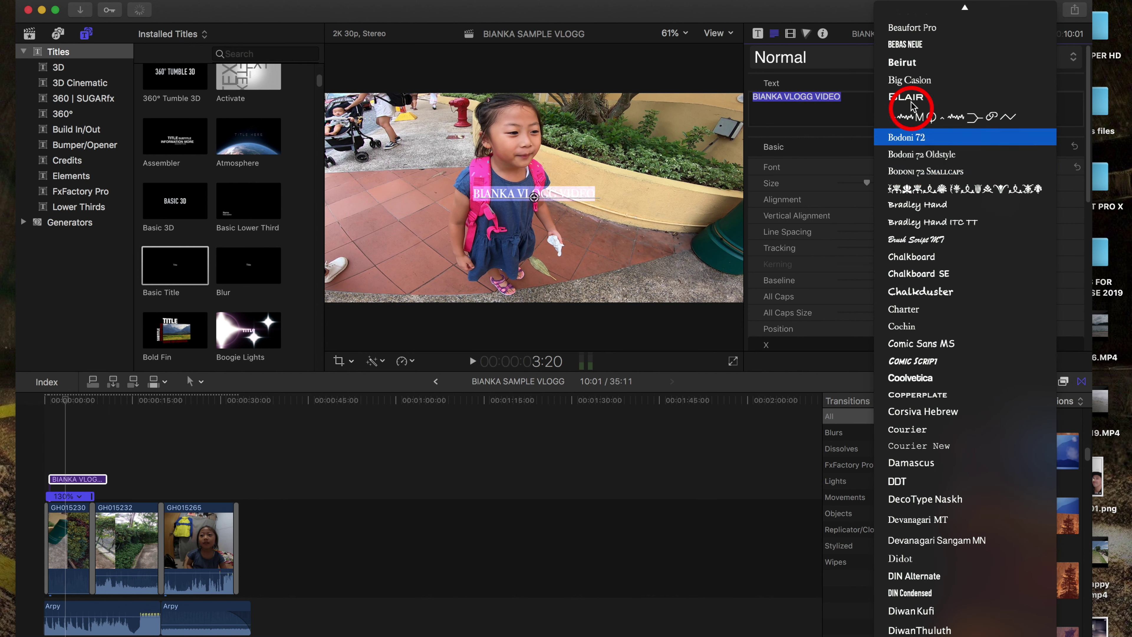
{"action": "left_click", "coordinate": [927, 46]}
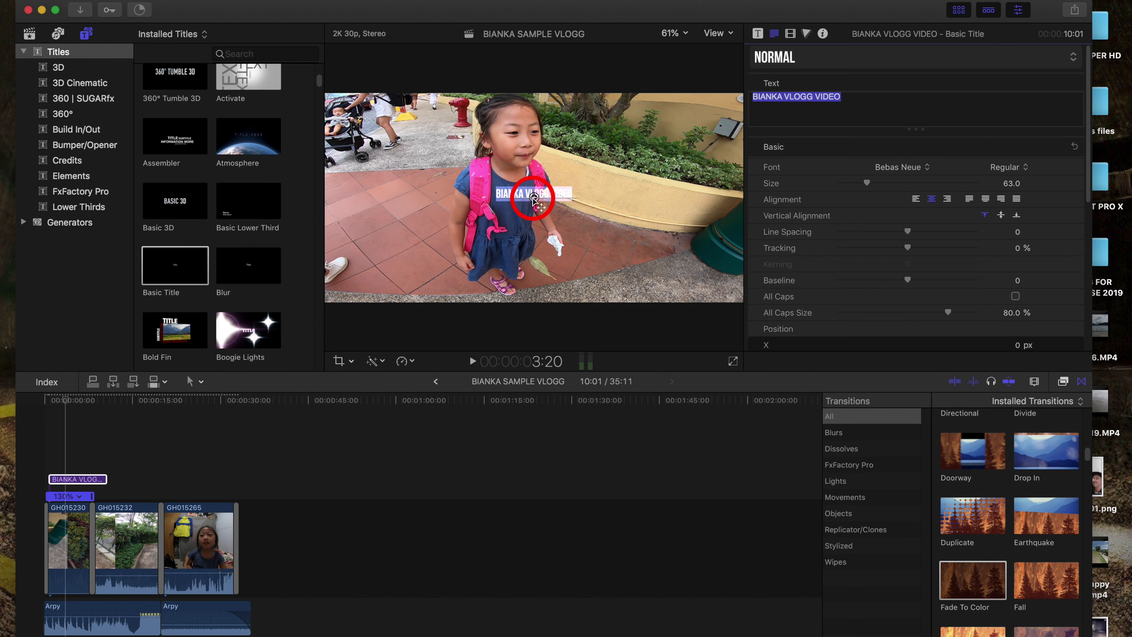
Enlarge the selected opening title text to a size of 213.
{"action": "left_click", "coordinate": [888, 174]}
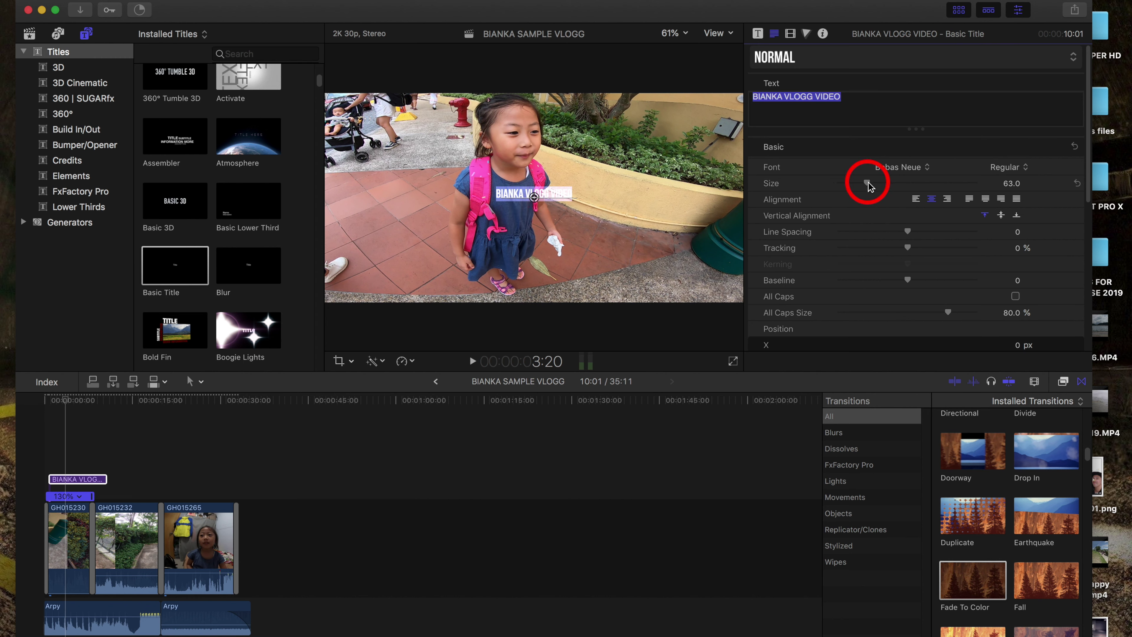
{"action": "left_click_drag", "start_coordinate": [867, 183], "coordinate": [940, 185]}
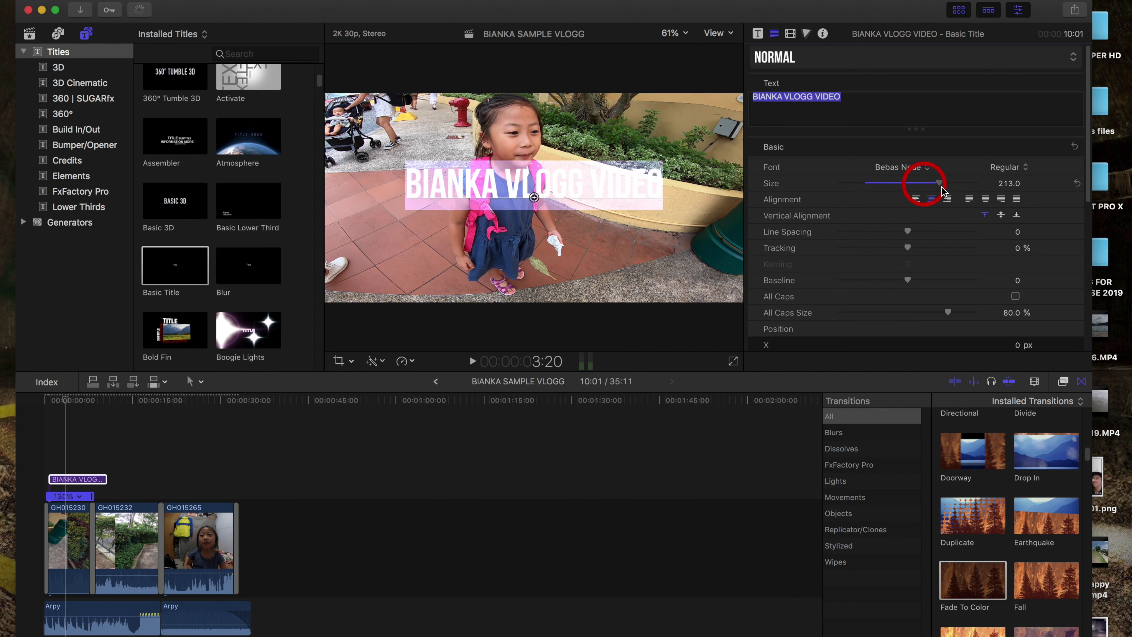
{"action": "left_click", "coordinate": [682, 200]}
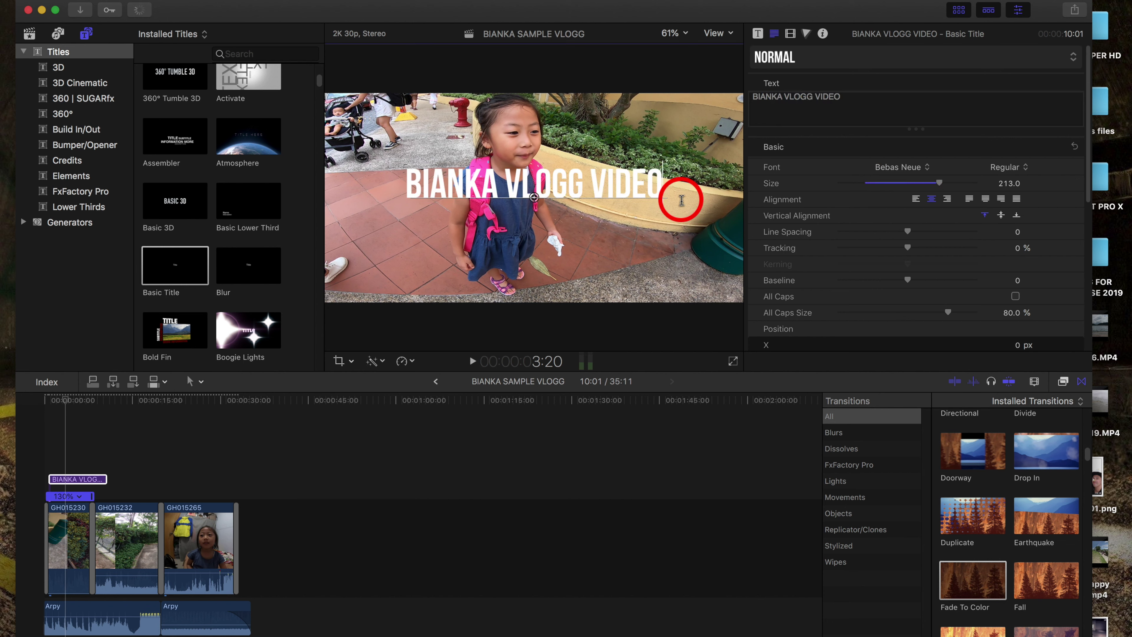
Select the whole opening title text again and enable its Drop Shadow.
{"action": "left_click", "coordinate": [672, 182]}
{"action": "left_click_drag", "start_coordinate": [660, 185], "coordinate": [414, 191]}
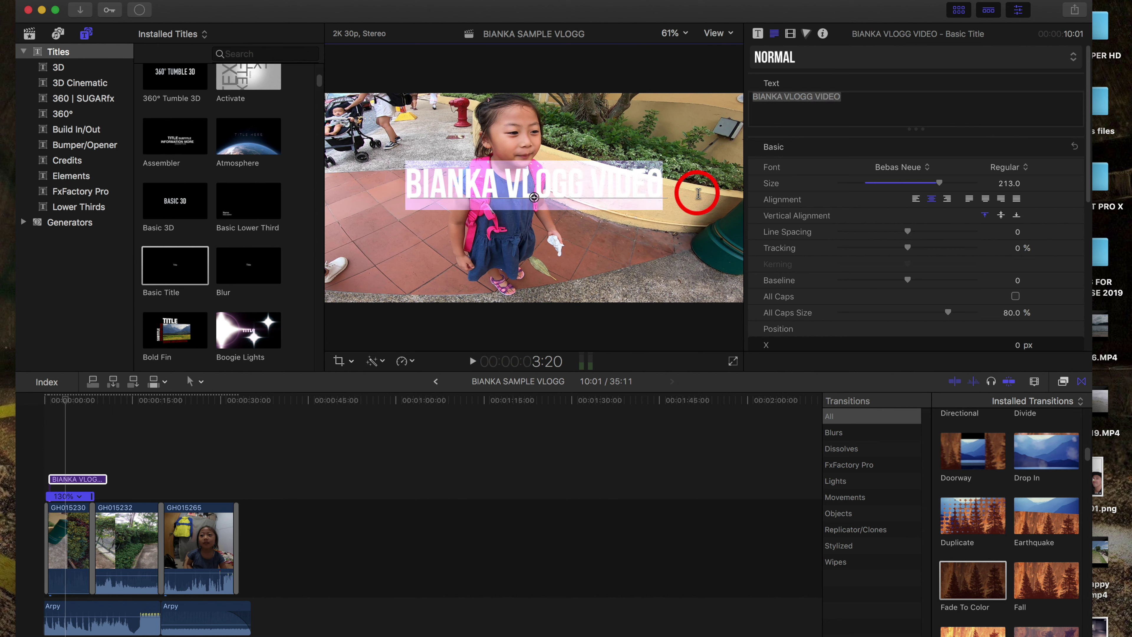
{"action": "scroll", "coordinate": [852, 257], "scroll_direction": "down", "scroll_amount": 10}
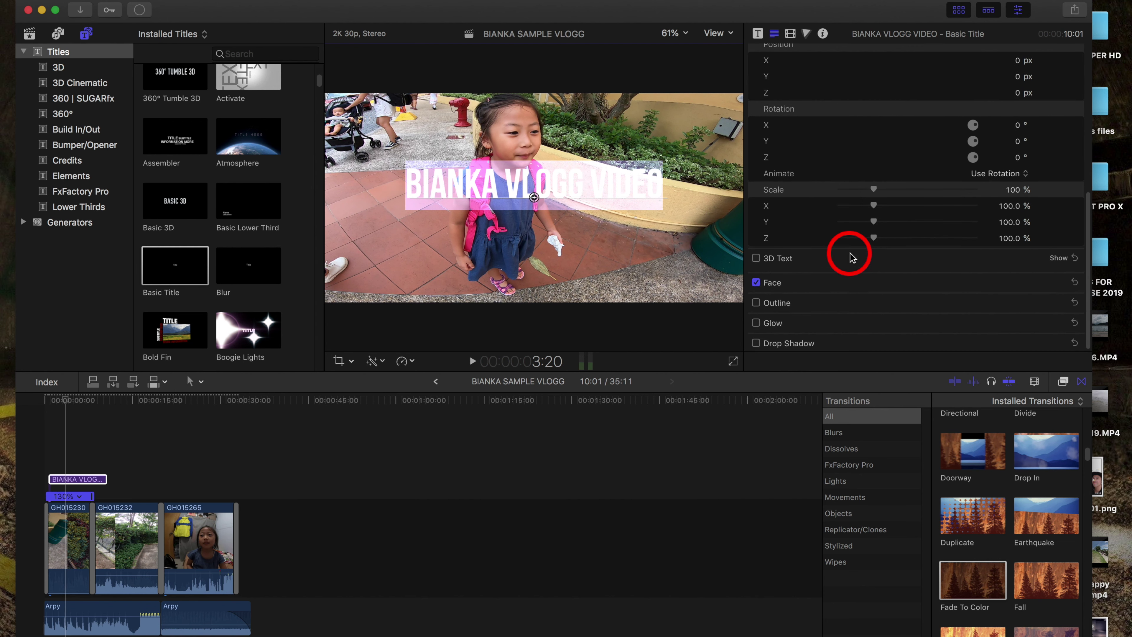
{"action": "left_click", "coordinate": [757, 344]}
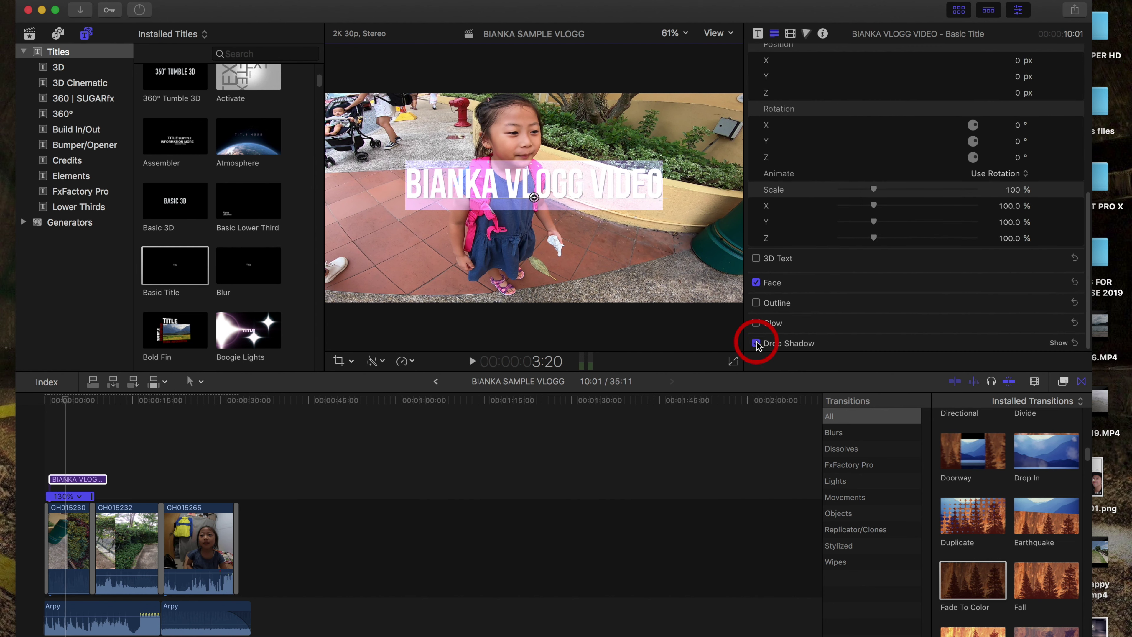
{"action": "left_click", "coordinate": [679, 199]}
{"action": "left_click", "coordinate": [684, 265]}
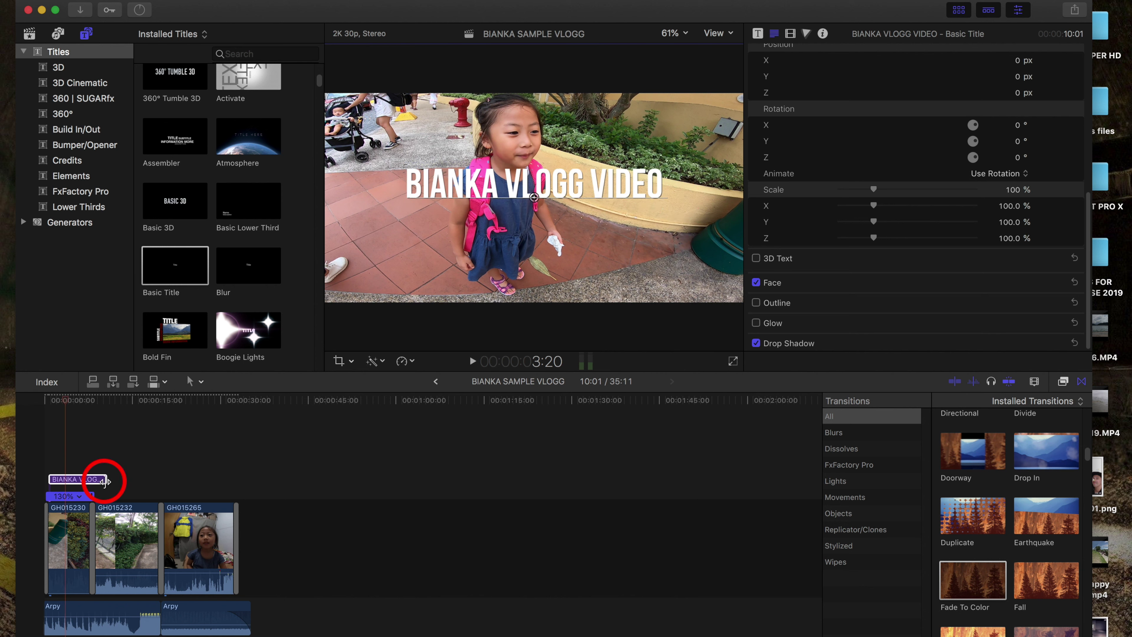
Trim the end of the opening title to a duration of 2:28 and play the project from the title's start.
{"action": "left_click_drag", "start_coordinate": [104, 481], "coordinate": [63, 484]}
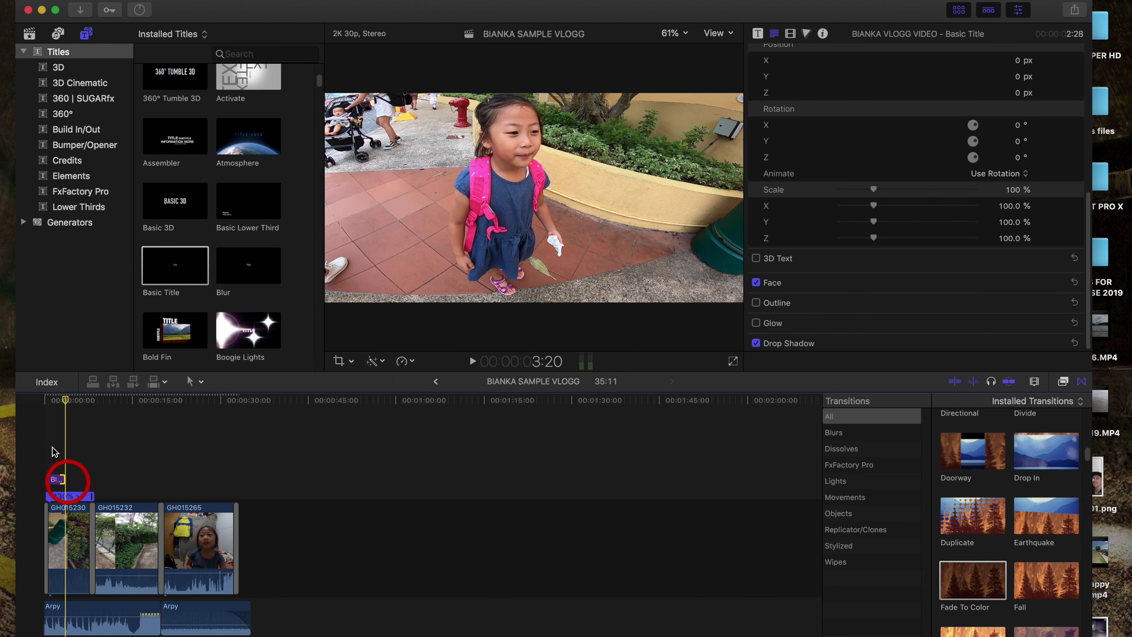
{"action": "left_click", "coordinate": [51, 404]}
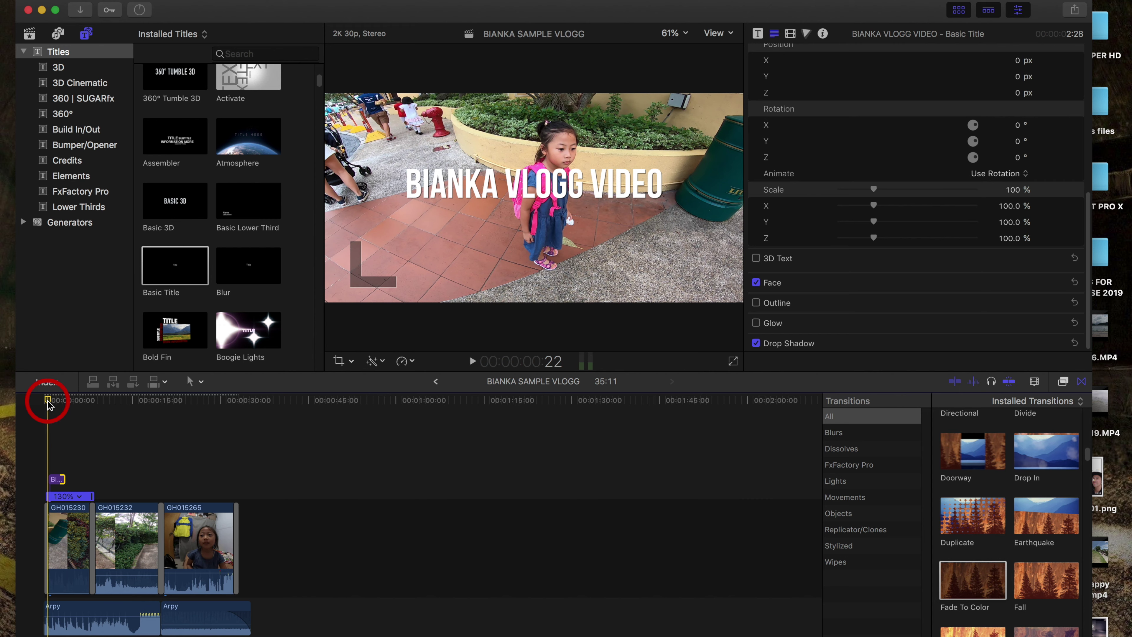
{"action": "key", "text": "space"}
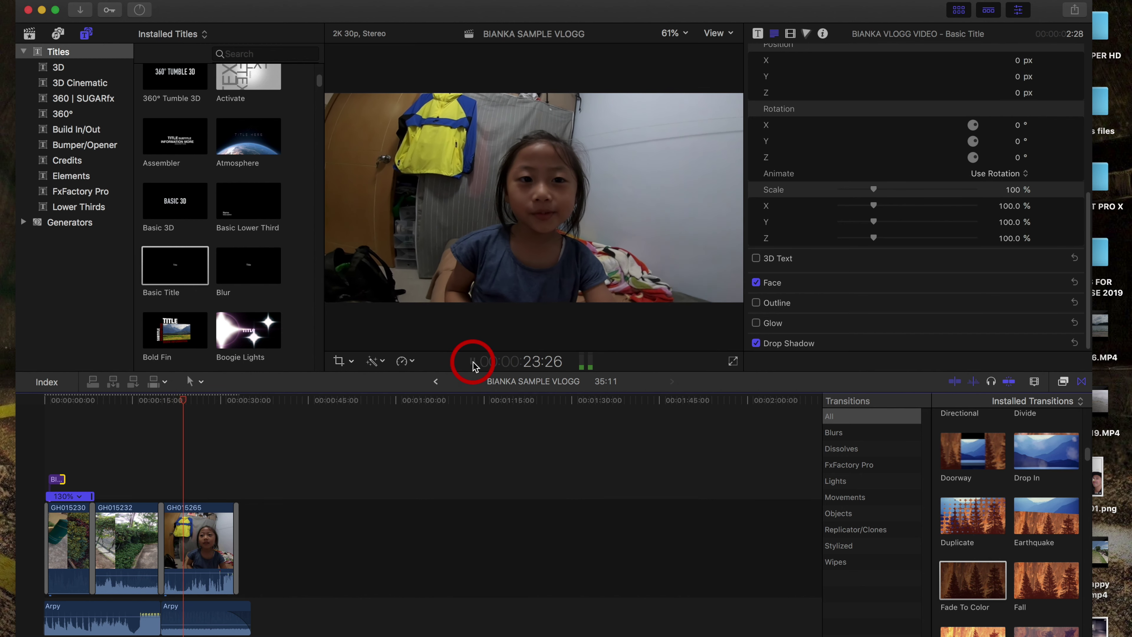
{"action": "left_click", "coordinate": [473, 363]}
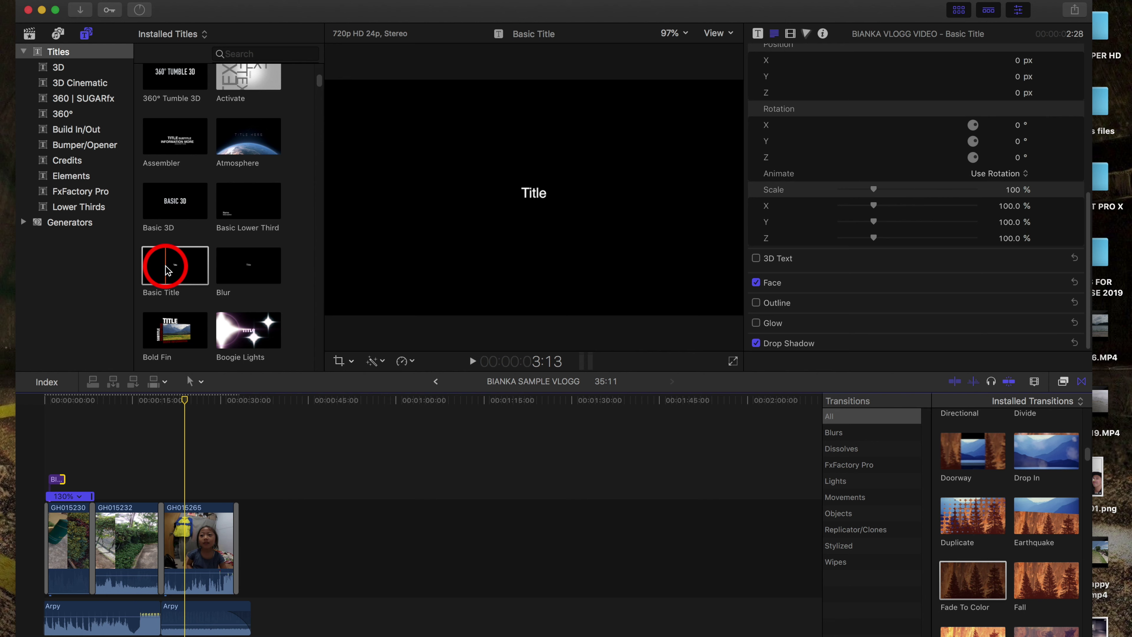
Append a Basic Title to the main storyline directly after the GH015265 clip.
{"action": "left_click", "coordinate": [181, 281]}
{"action": "left_click_drag", "start_coordinate": [180, 280], "coordinate": [253, 538]}
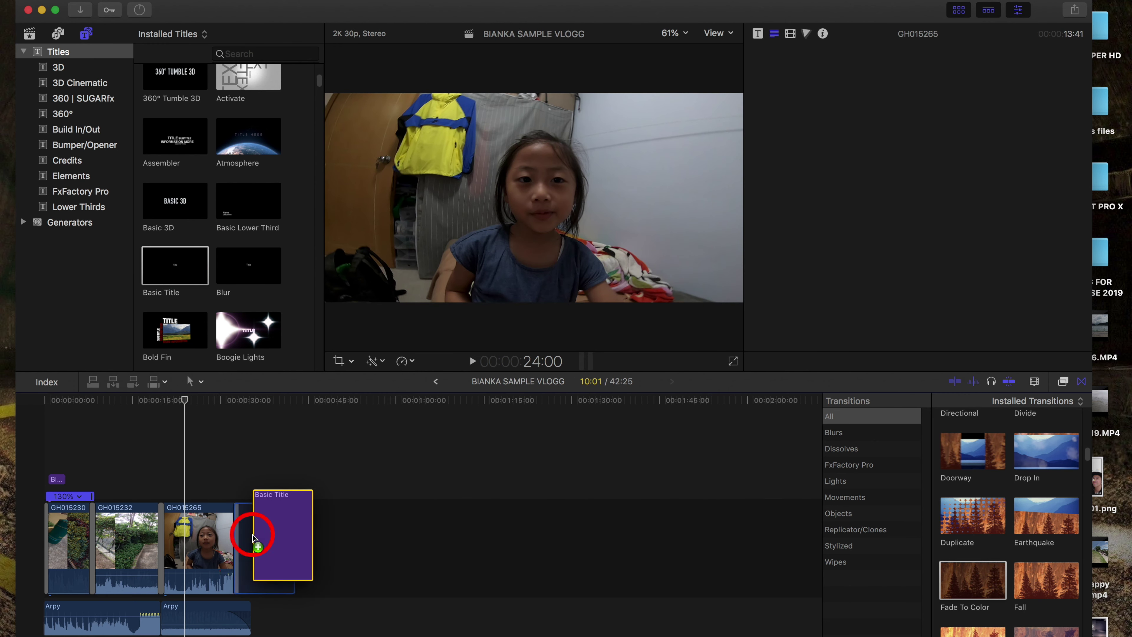
{"action": "left_click_drag", "start_coordinate": [254, 536], "coordinate": [267, 535]}
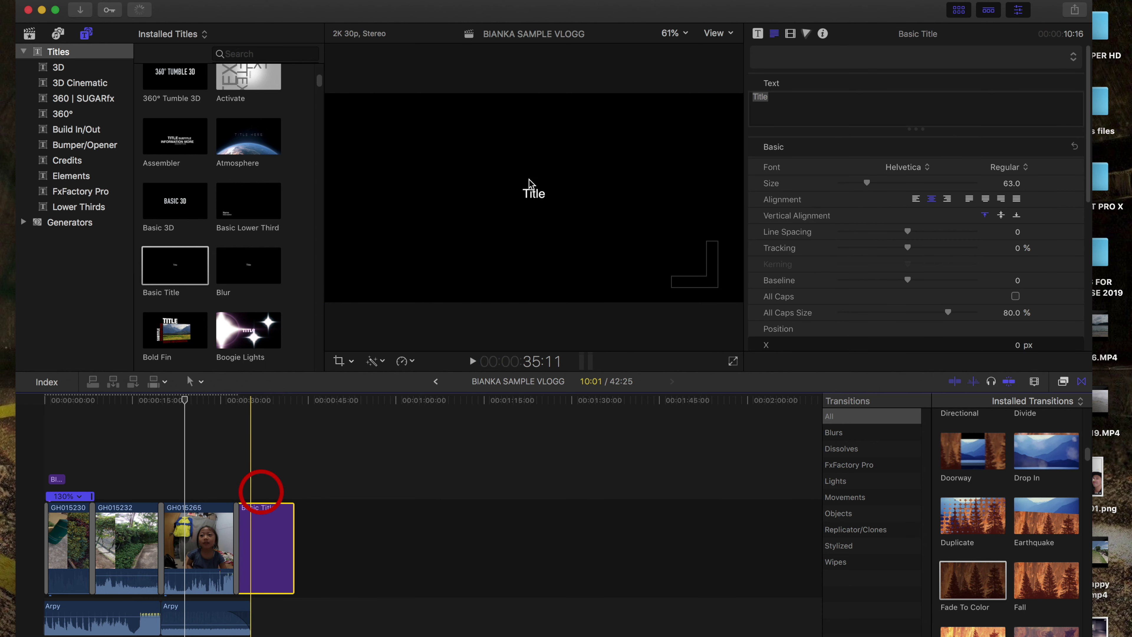
Replace the closing title's placeholder text with "THANK YOU FOR WATCHING".
{"action": "left_click", "coordinate": [535, 194]}
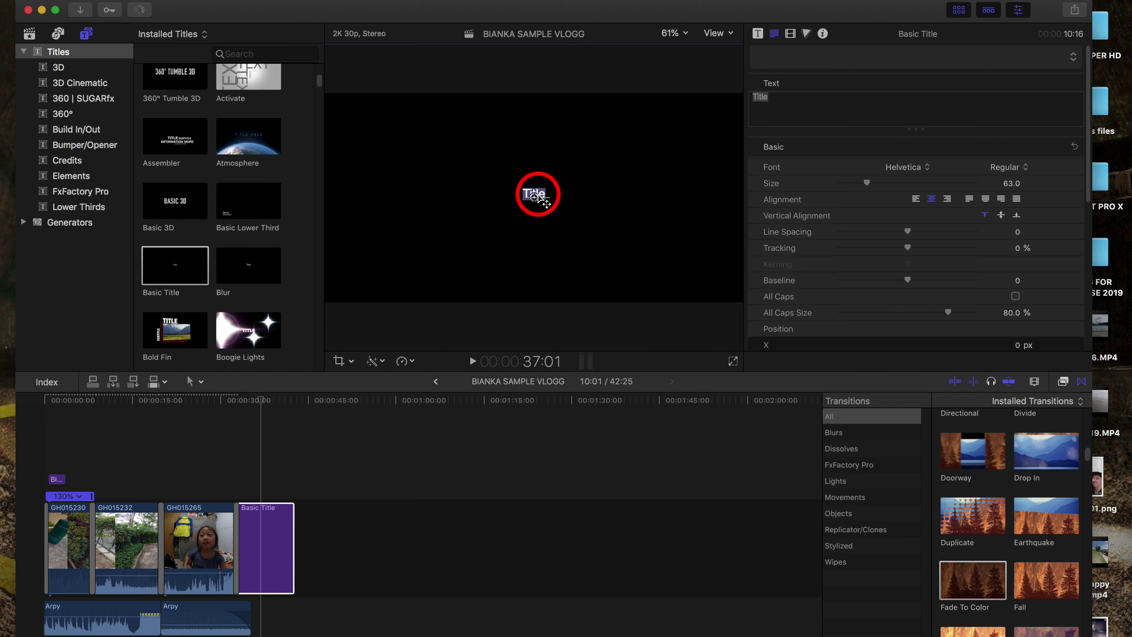
{"action": "type", "text": "THANK"}
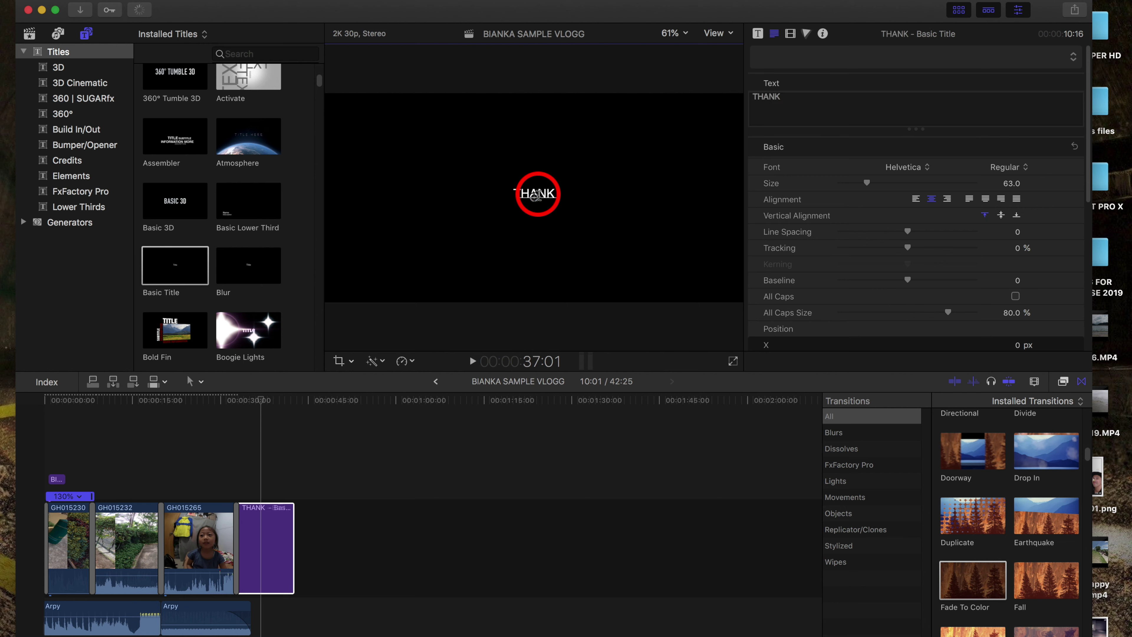
{"action": "type", "text": " YOU FOR "}
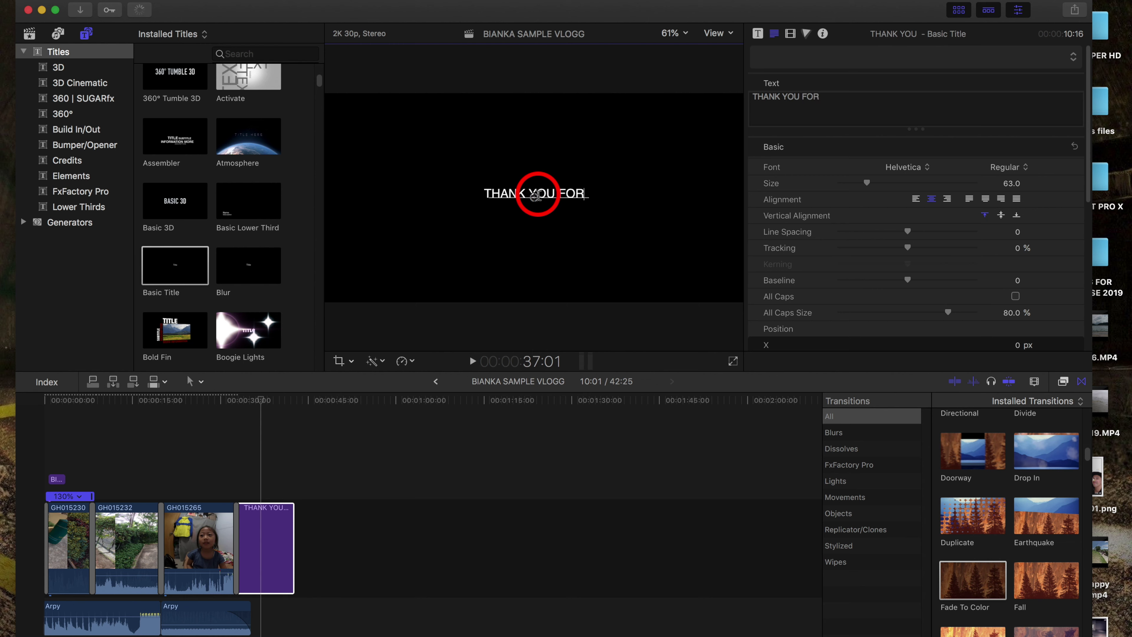
{"action": "type", "text": "WA"}
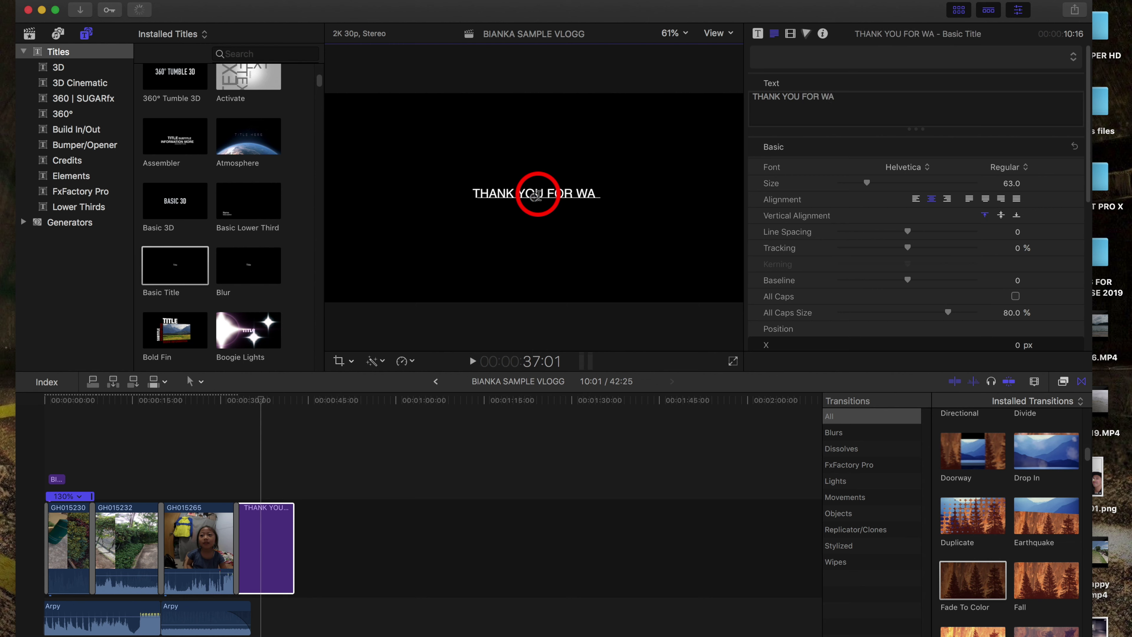
{"action": "type", "text": "TCHING"}
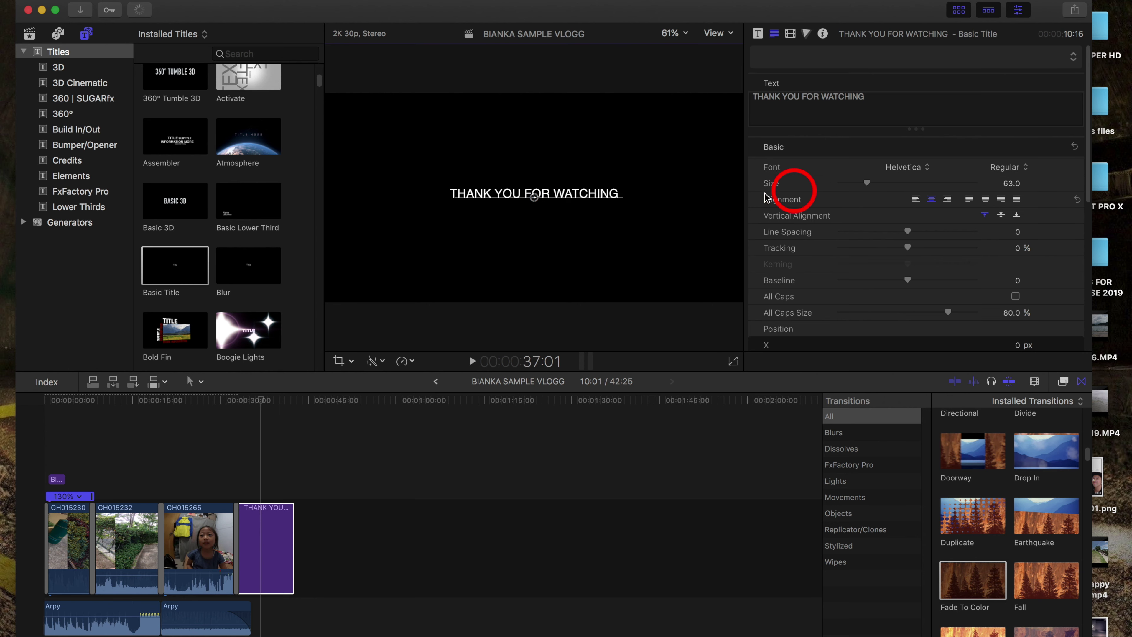
Set the closing title's font to Heiti TC and its size to 123, and play it back.
{"action": "left_click", "coordinate": [906, 169]}
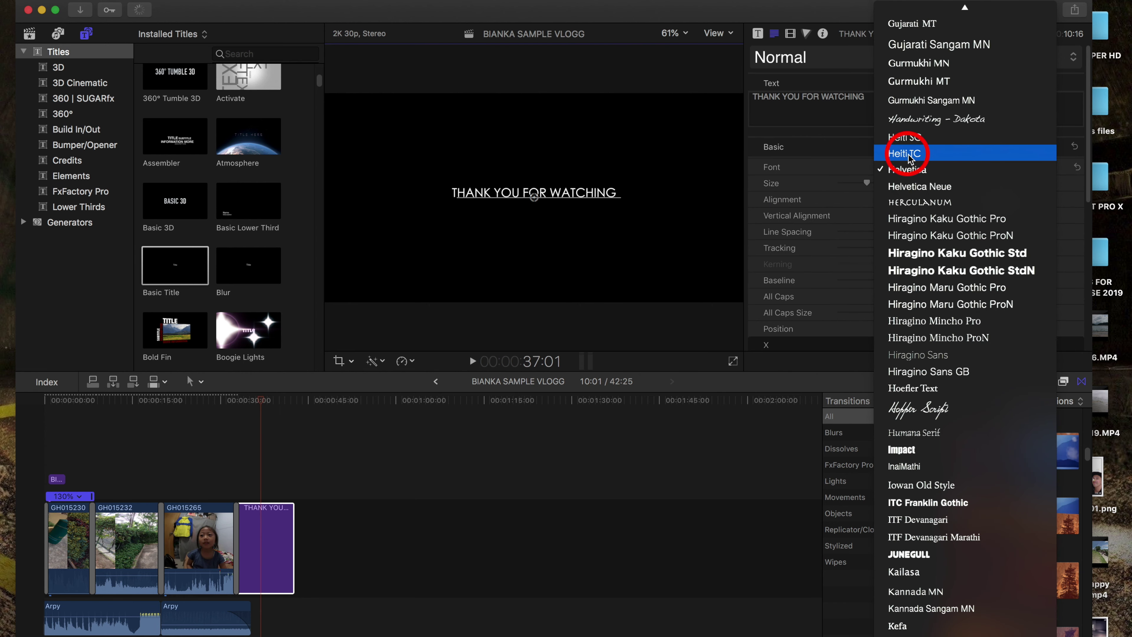
{"action": "left_click", "coordinate": [906, 153]}
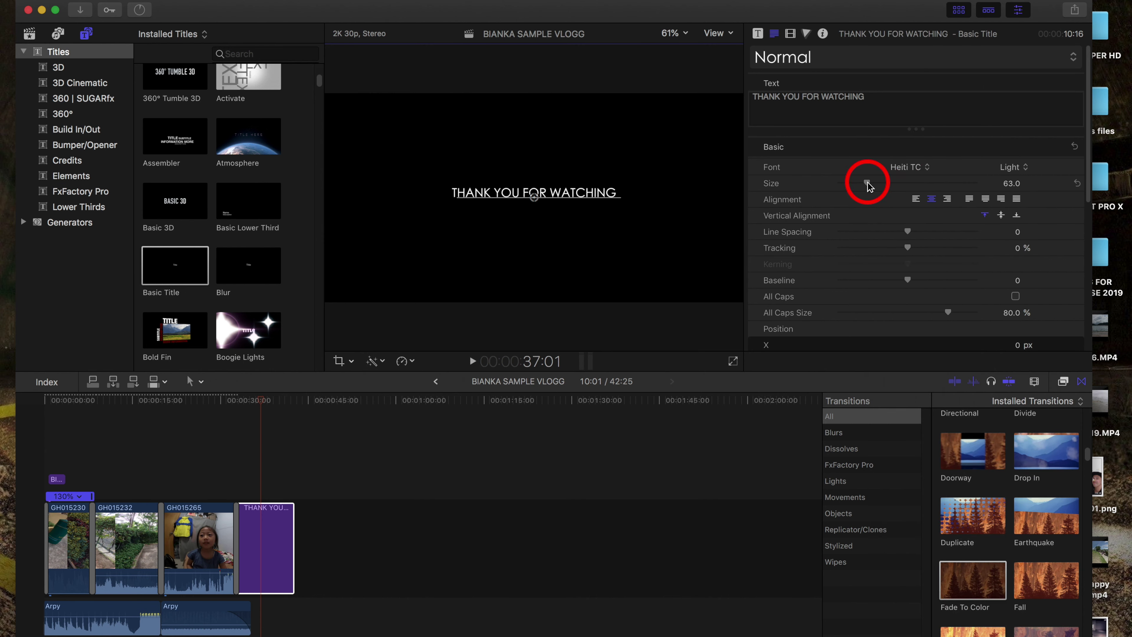
{"action": "left_click_drag", "start_coordinate": [876, 185], "coordinate": [898, 185]}
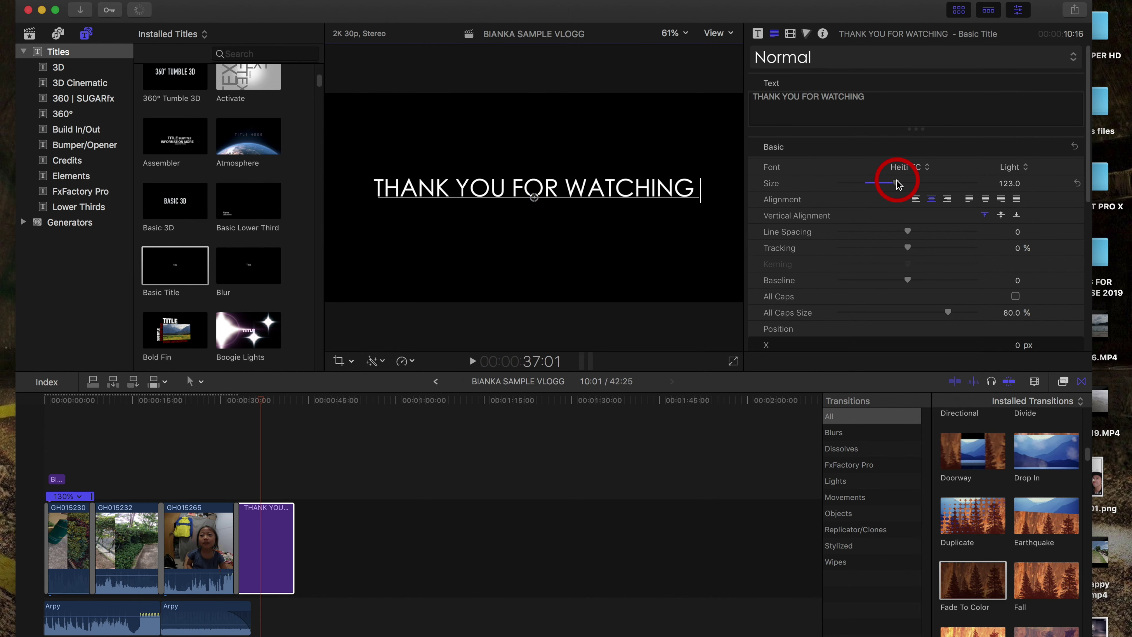
{"action": "left_click", "coordinate": [263, 404]}
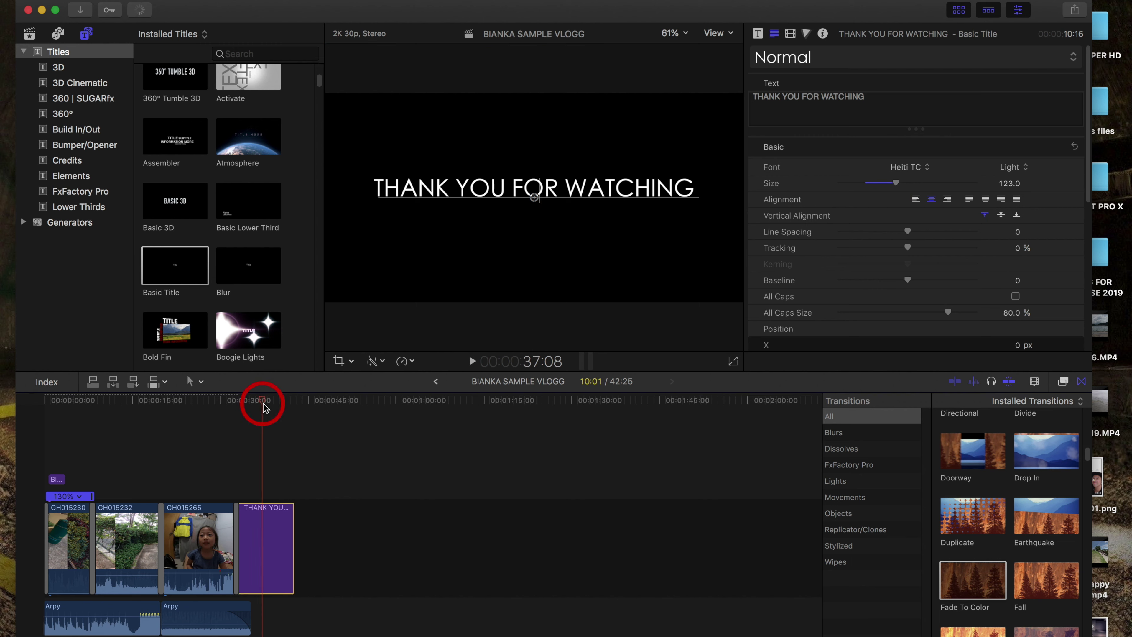
{"action": "key", "text": "space"}
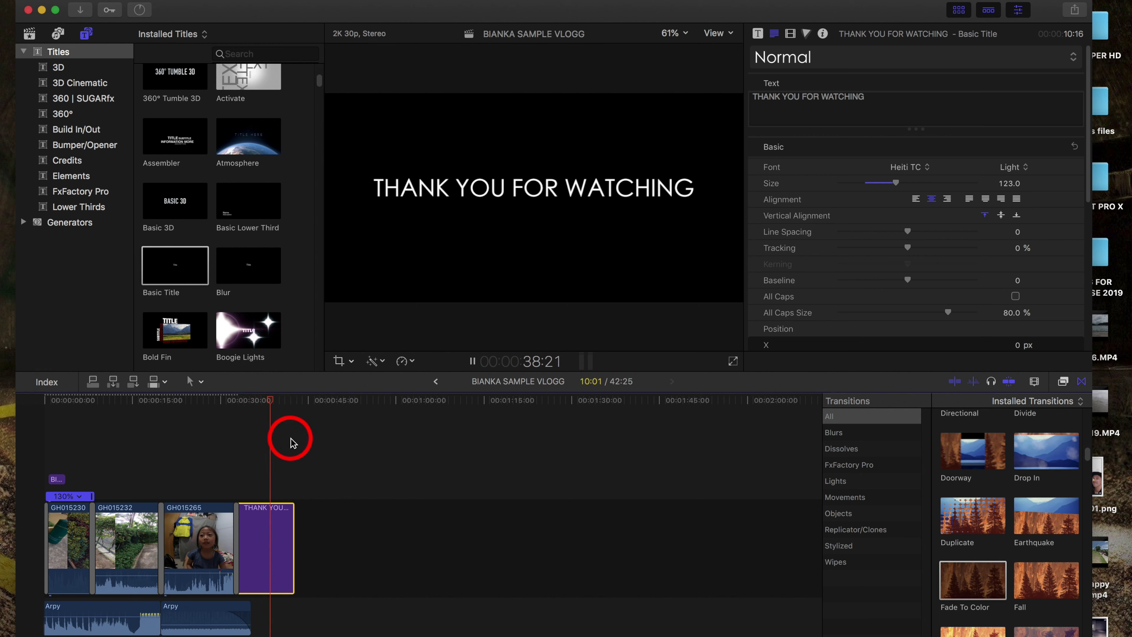